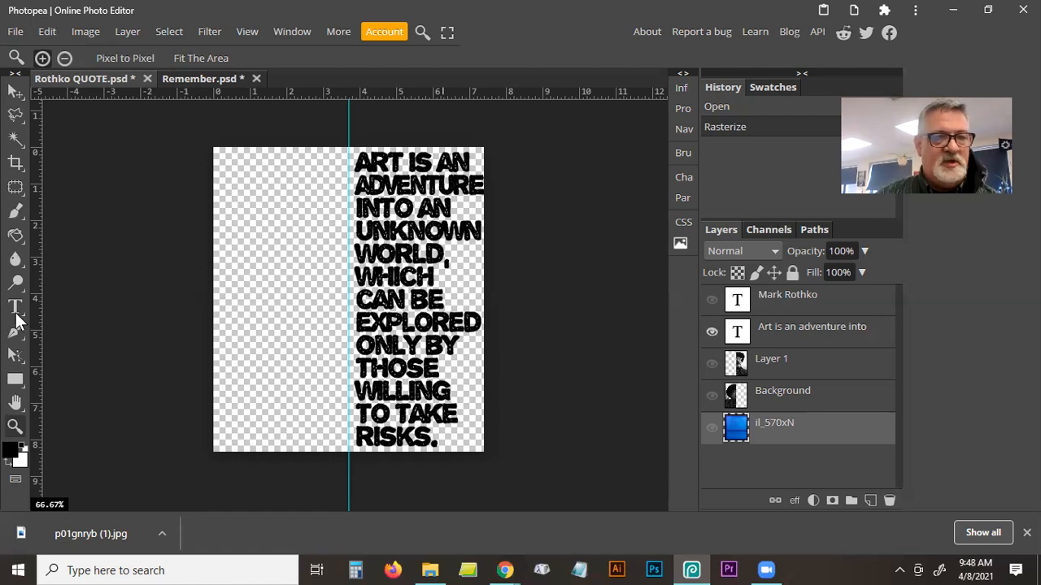
Create a text box in the empty area beside the quote and enter "Art is an adventure"
click(16, 314)
drag(221, 161, 337, 361)
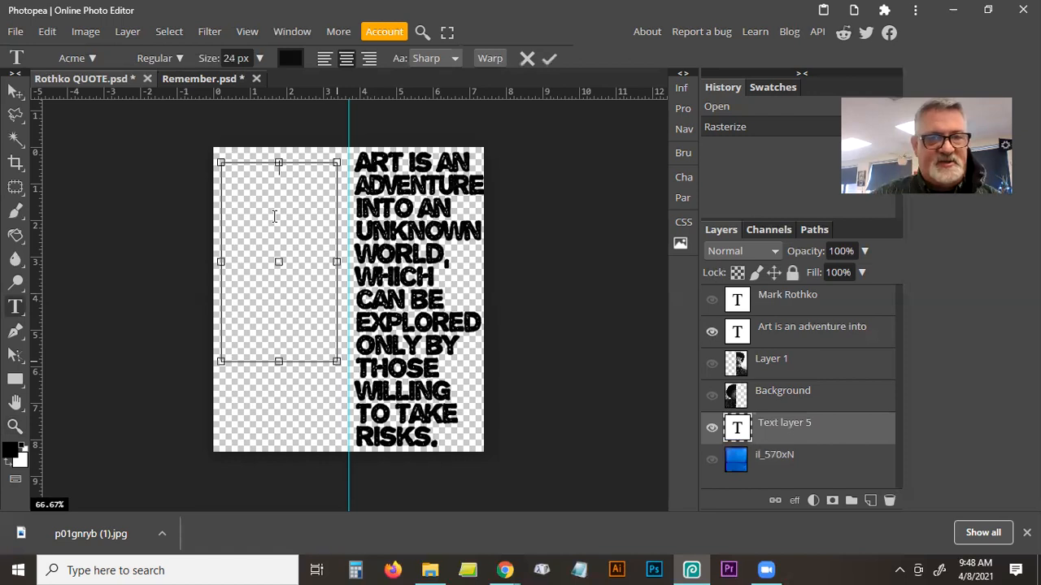
text(Art is an adventure)
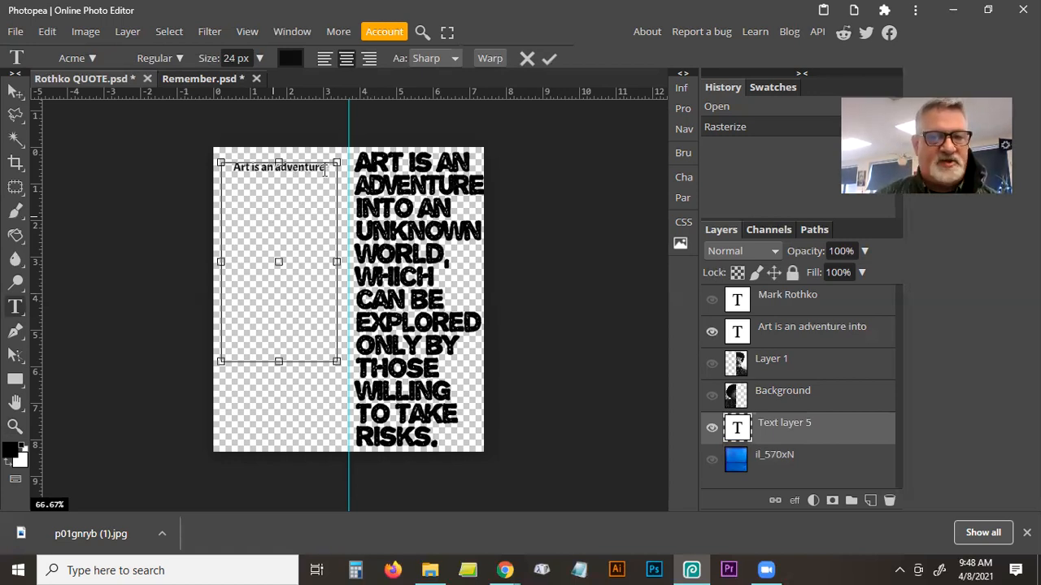
Set the font size of the whole "Art is an adventure" text to 61 px
drag(326, 168, 211, 158)
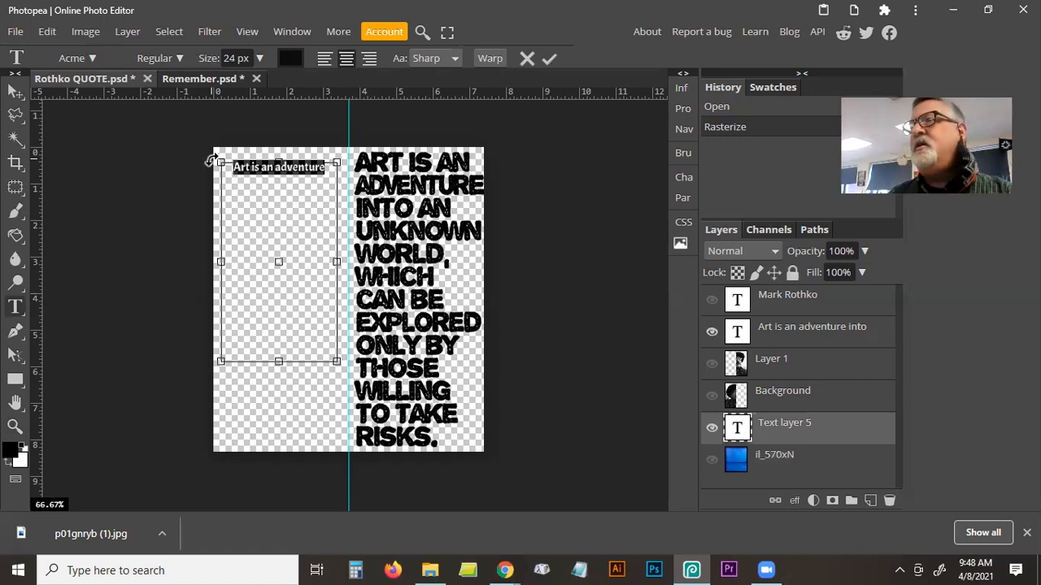
click(260, 58)
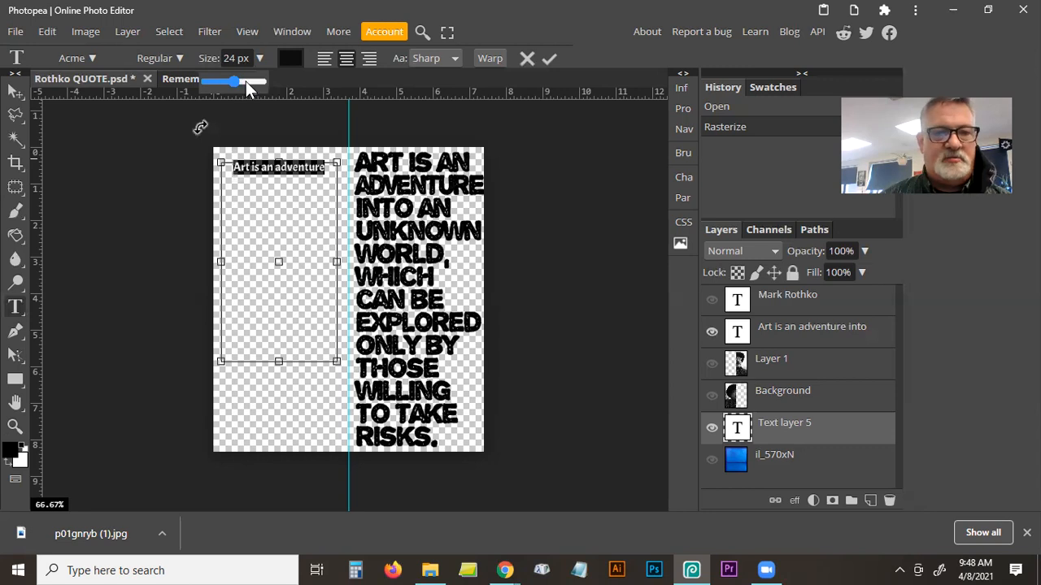
click(246, 81)
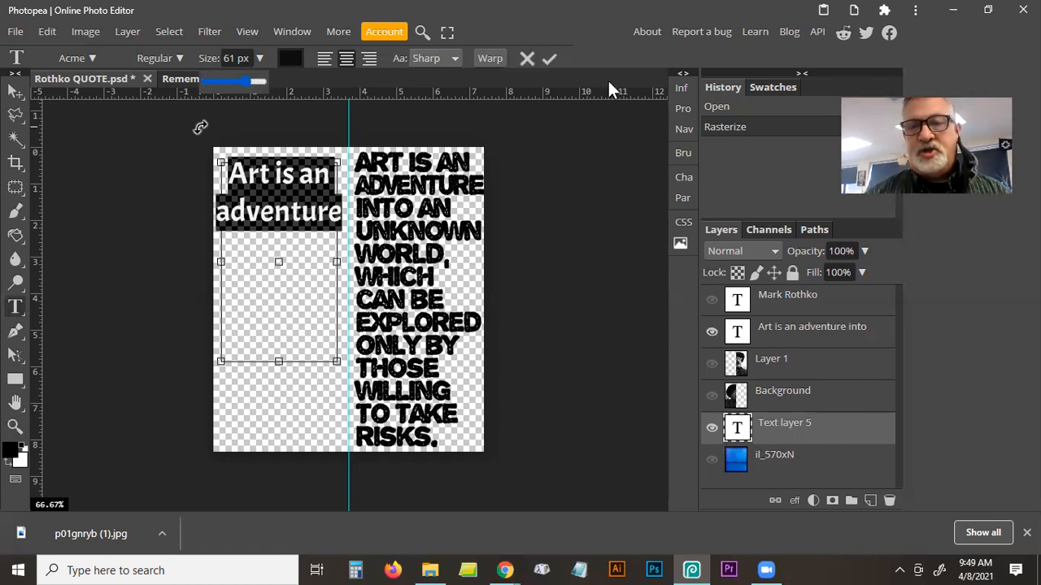
Scale the word "adventure" to 137% vertically and 85% horizontally using the character settings
click(681, 178)
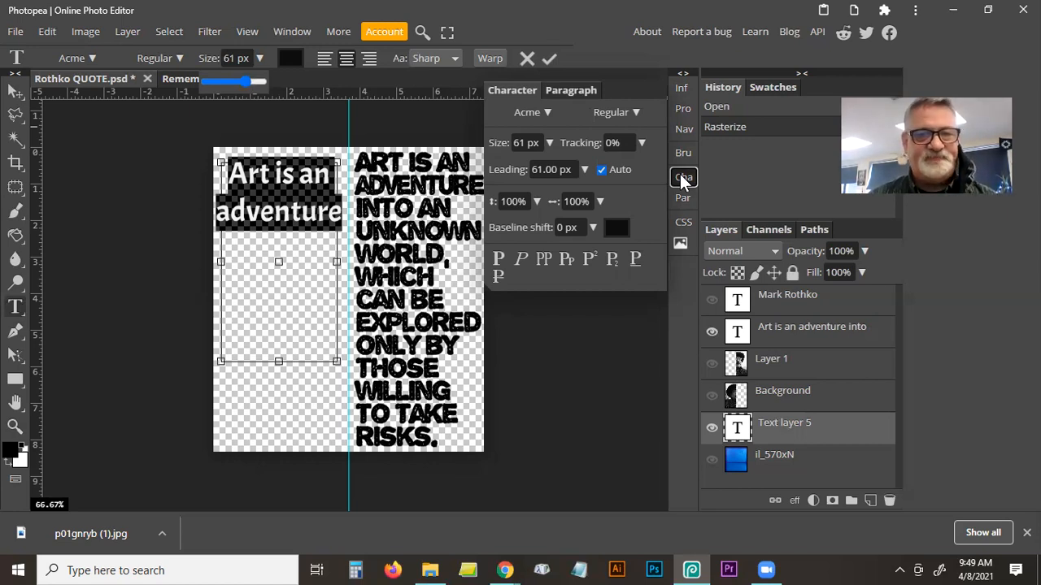
double_click(284, 208)
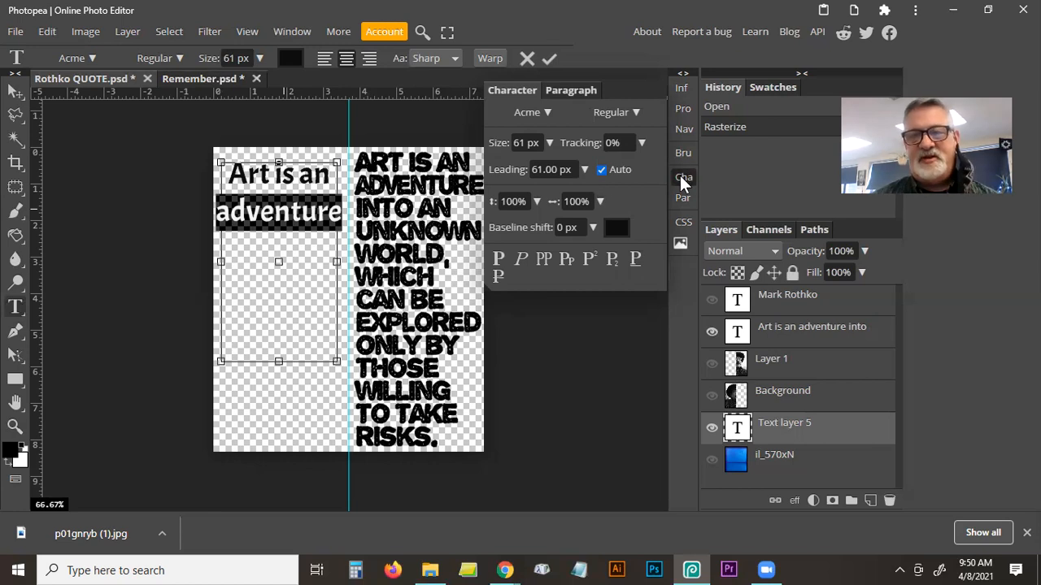
click(549, 114)
click(550, 115)
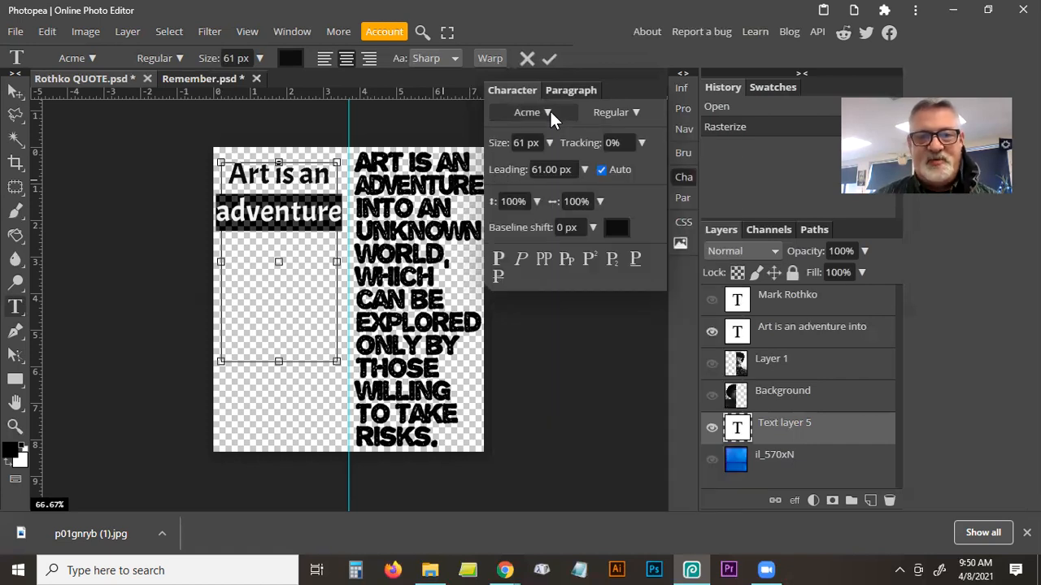
click(515, 143)
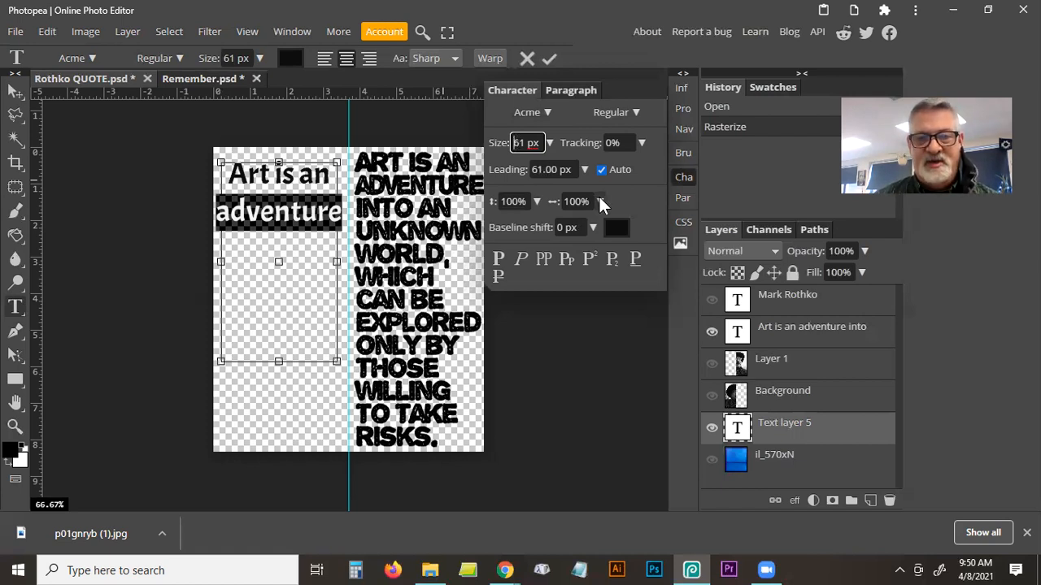
click(593, 228)
drag(580, 230, 519, 230)
click(536, 201)
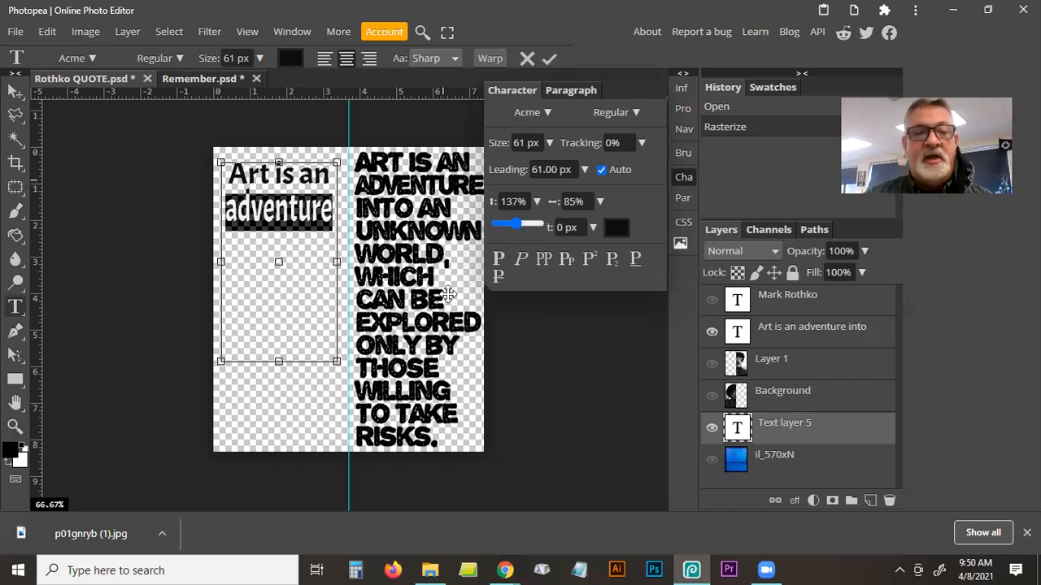
Set the tracking of the word "adventure" to 12%
click(312, 216)
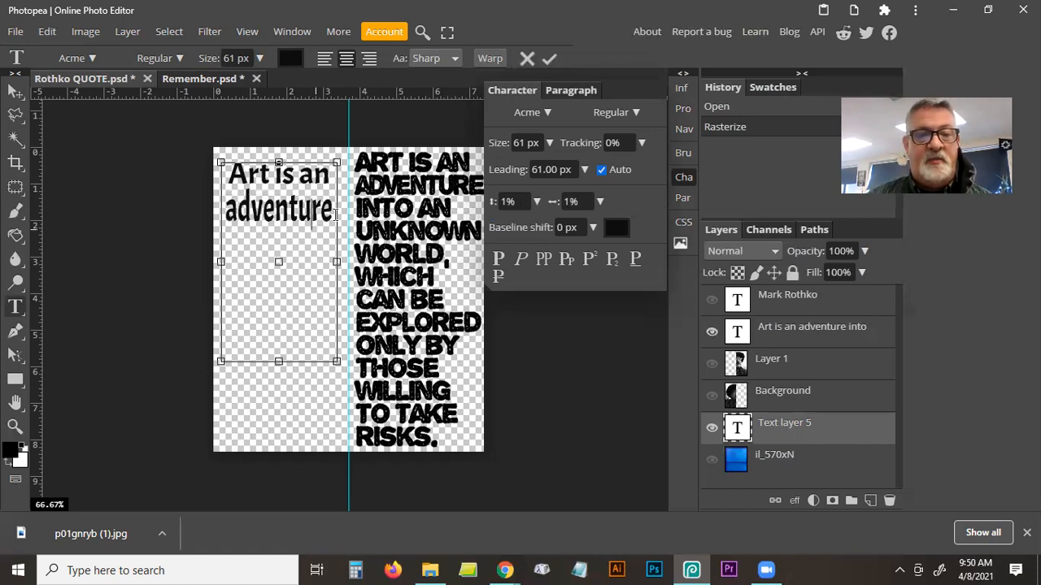
drag(335, 215, 216, 206)
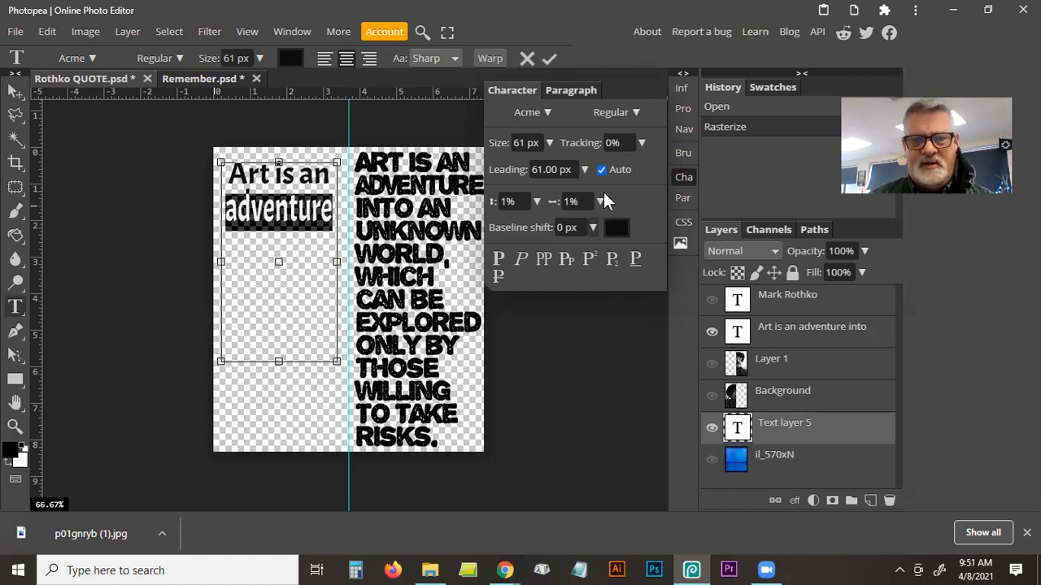
click(643, 142)
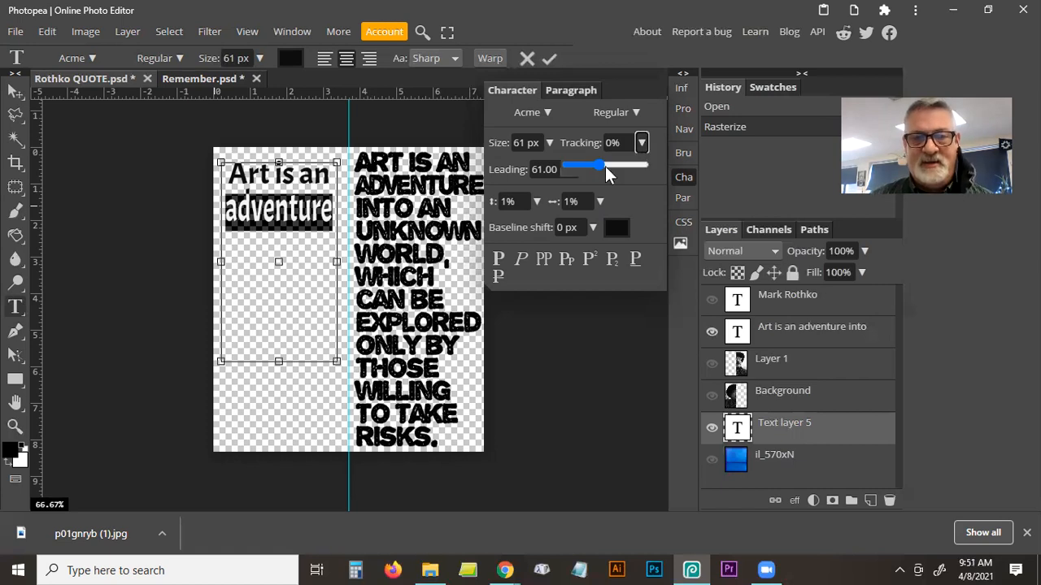
drag(610, 165, 599, 170)
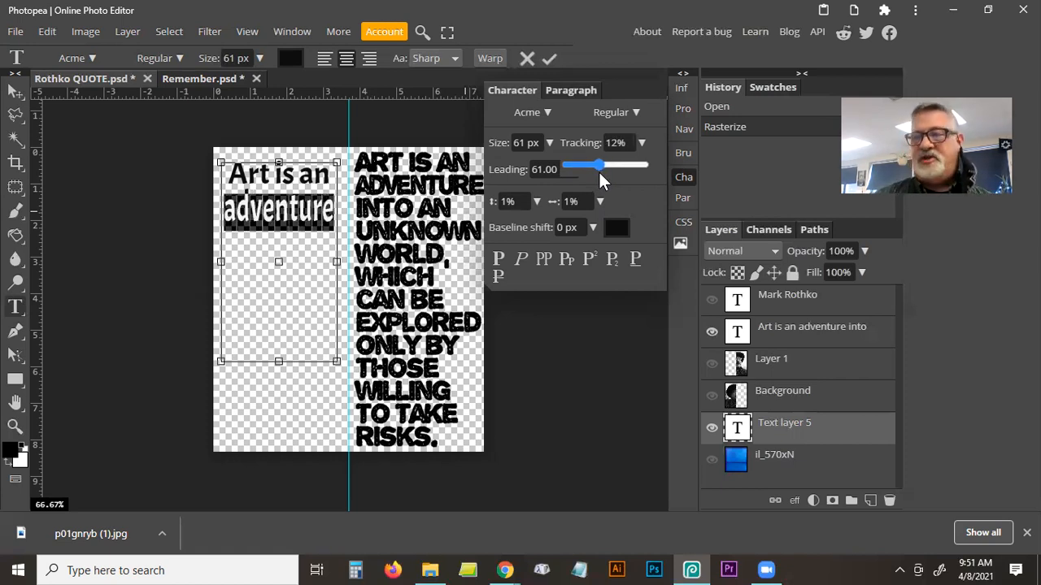
Try tightening the leading of both text lines to 35 px and then 49 px, and restore automatic leading
click(290, 211)
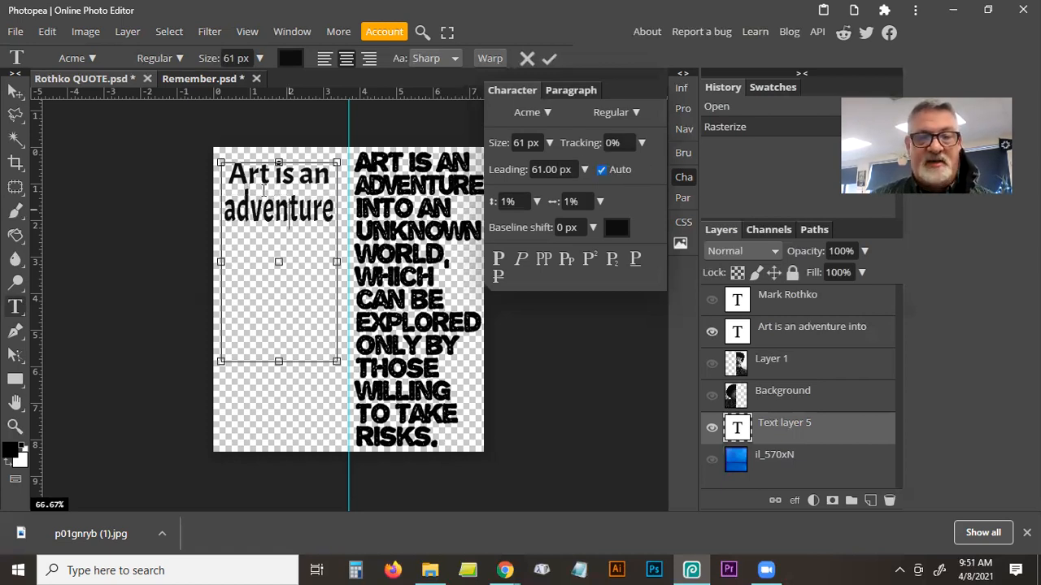
drag(336, 211, 224, 162)
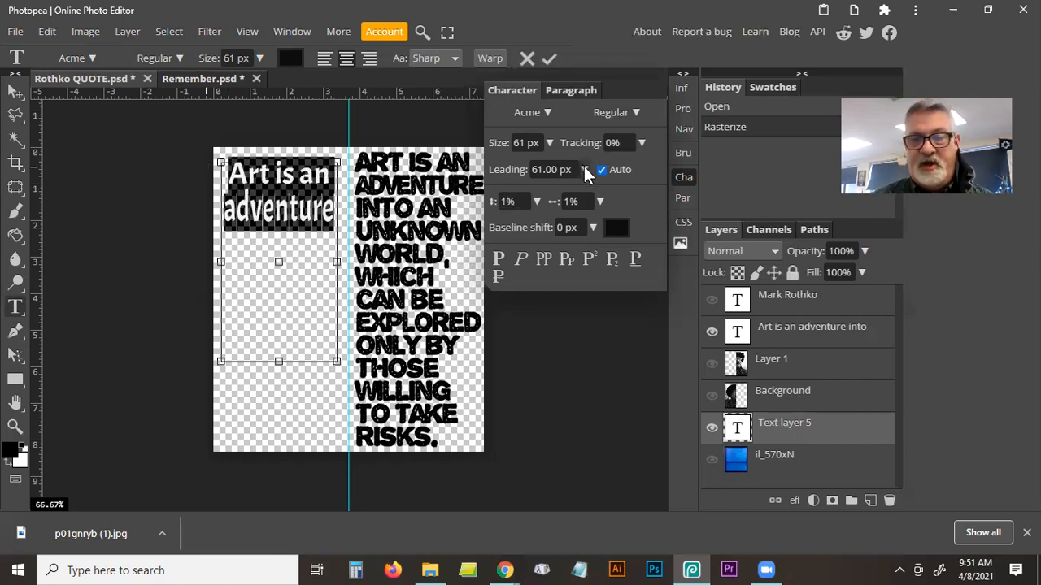
click(583, 169)
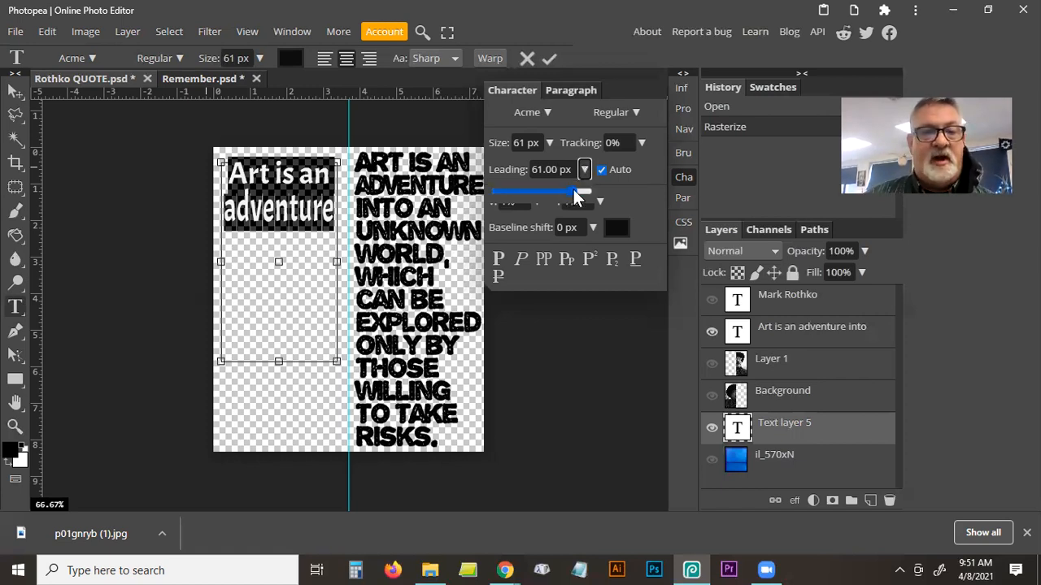
click(573, 195)
drag(573, 195, 559, 187)
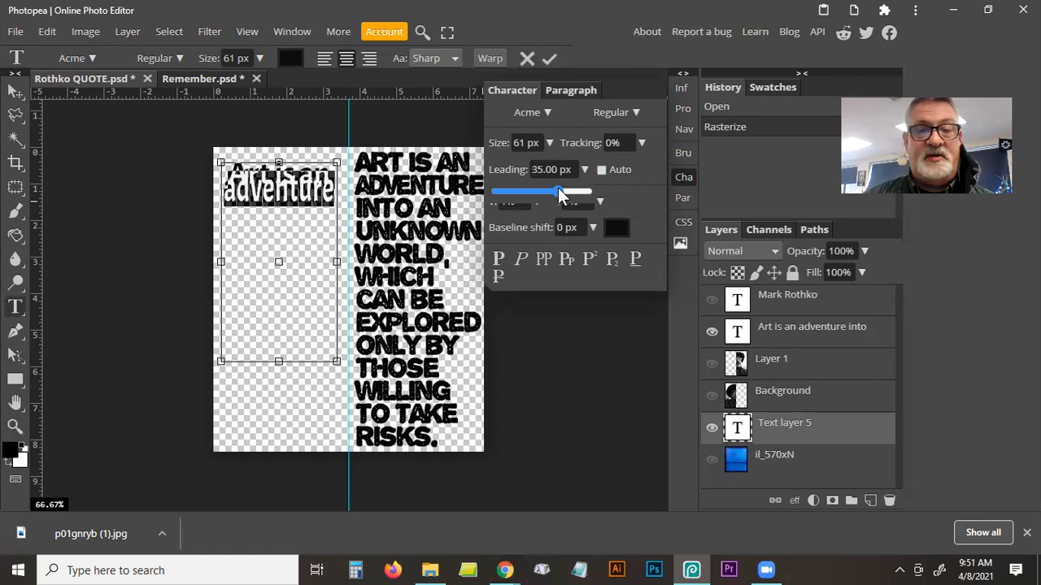
drag(557, 188, 569, 201)
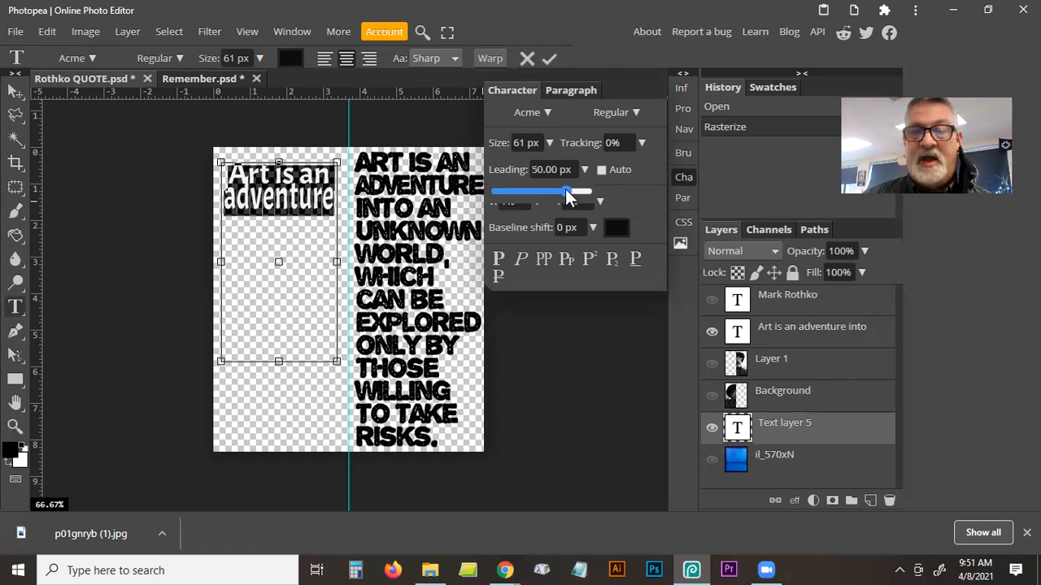
drag(567, 195, 566, 195)
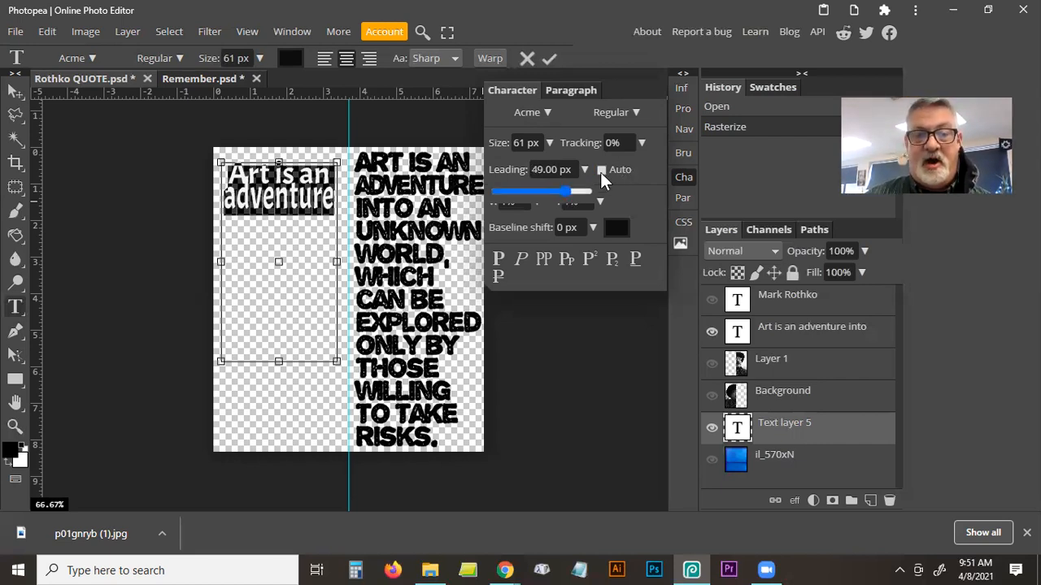
click(601, 170)
Set the leading of both selected text lines to 60 px, then reduce it to 50 px
click(523, 142)
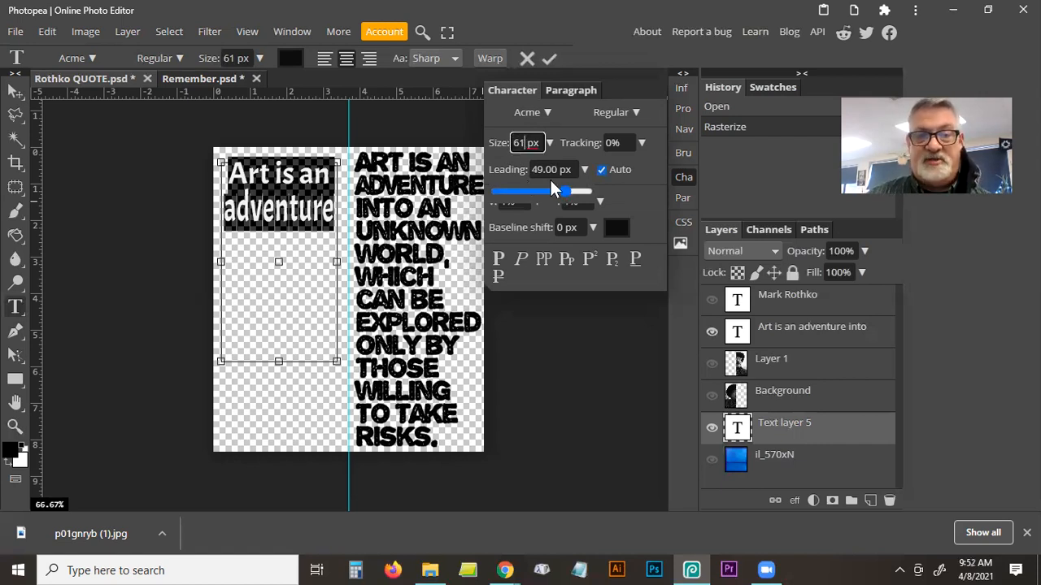
click(537, 170)
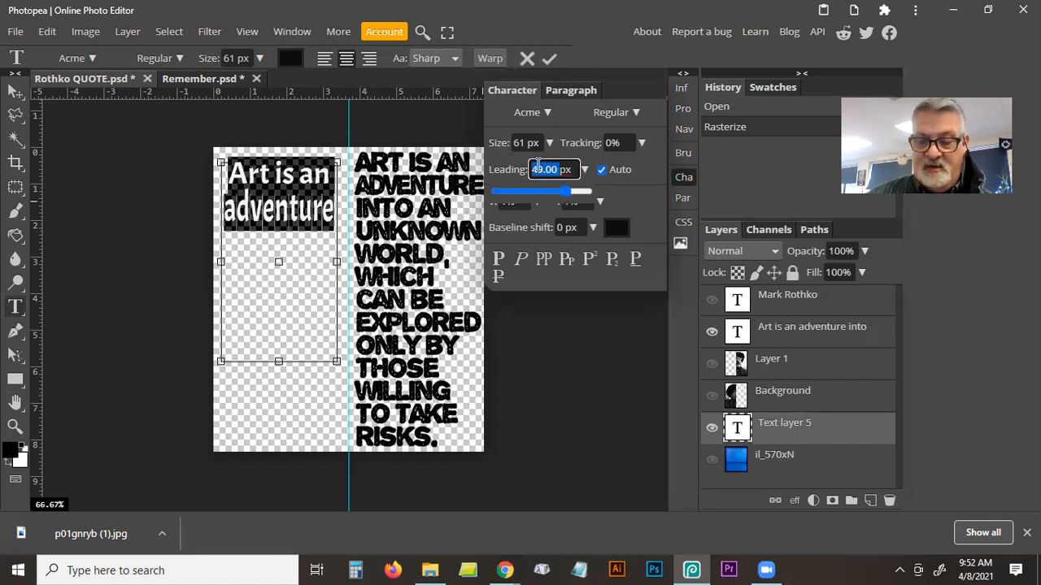
text(60)
key(Return)
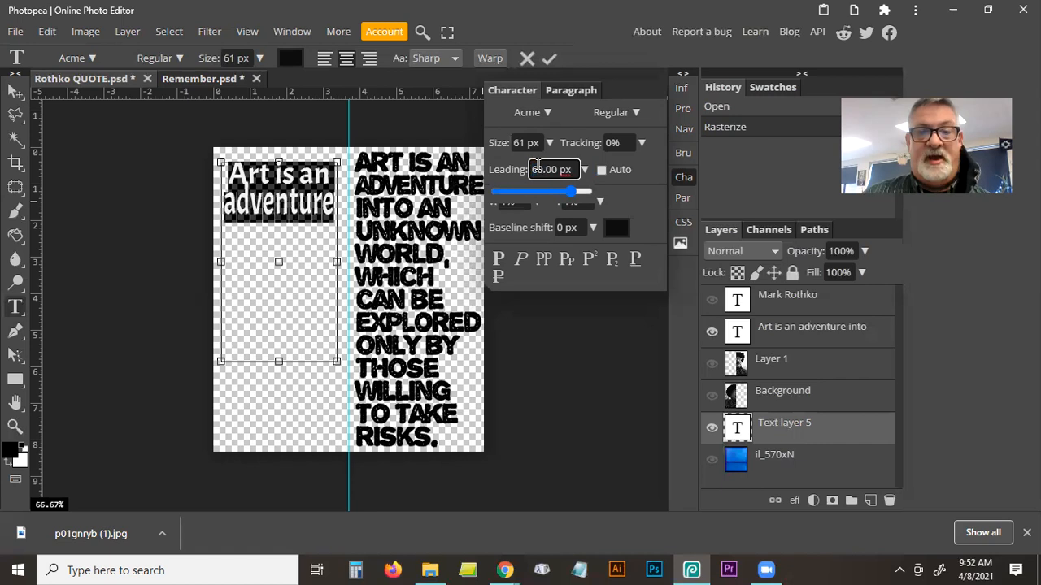
double_click(539, 169)
text(5)
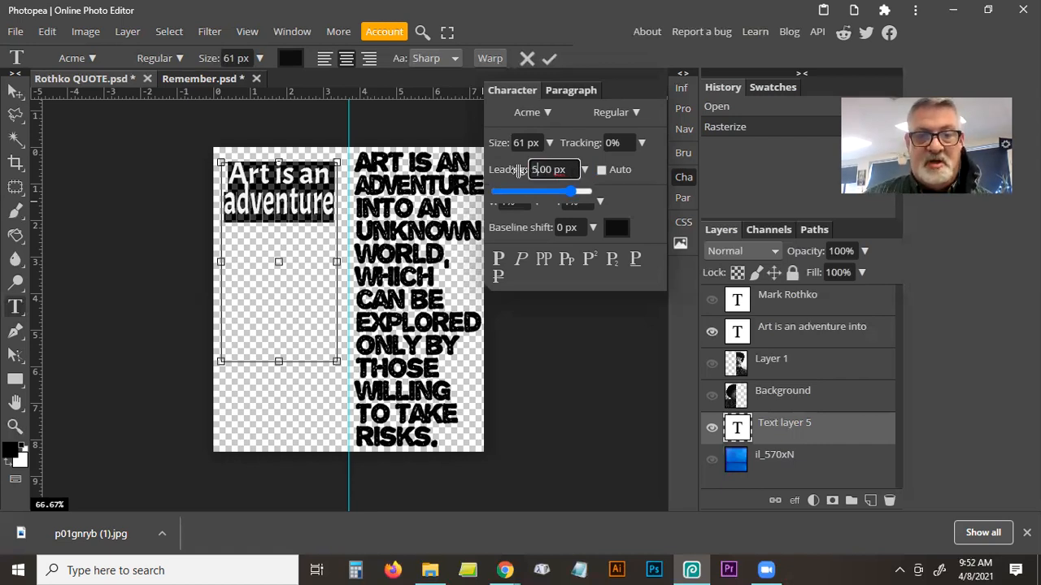
text(0)
click(522, 143)
click(616, 144)
click(636, 206)
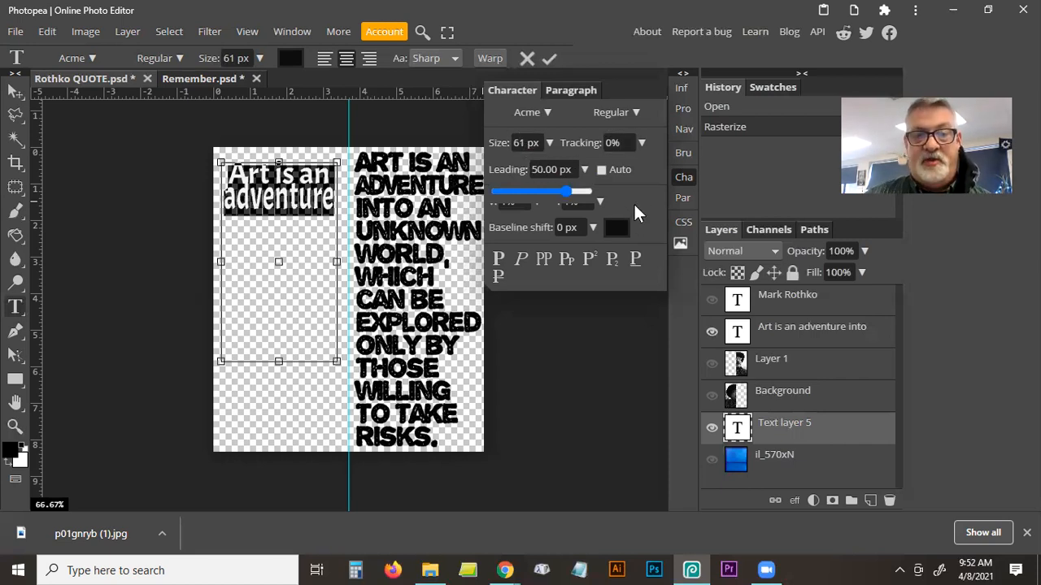
Try the bold, italic and all-caps character styles with no text selected
click(305, 196)
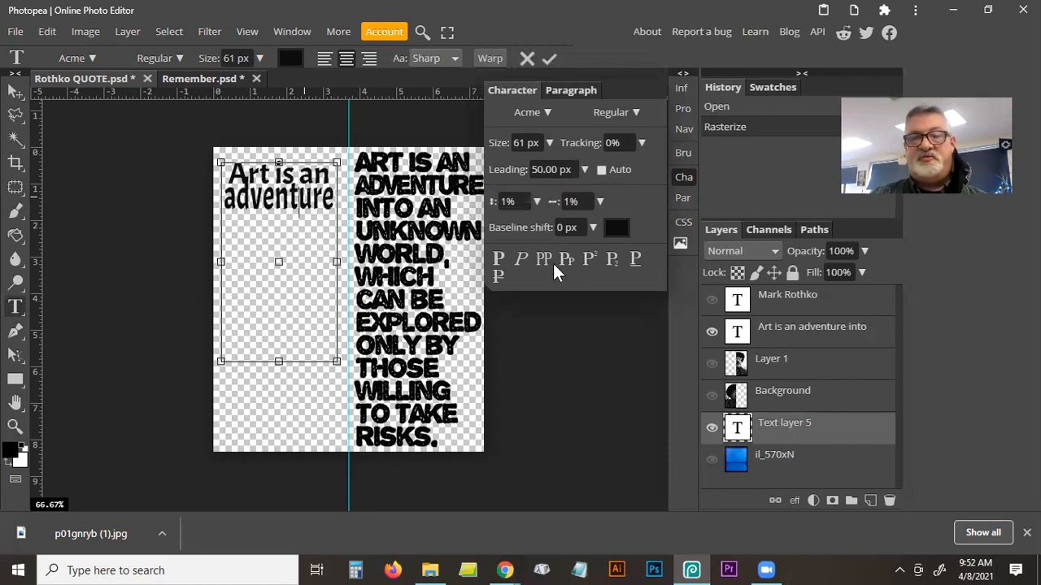
click(561, 169)
click(527, 143)
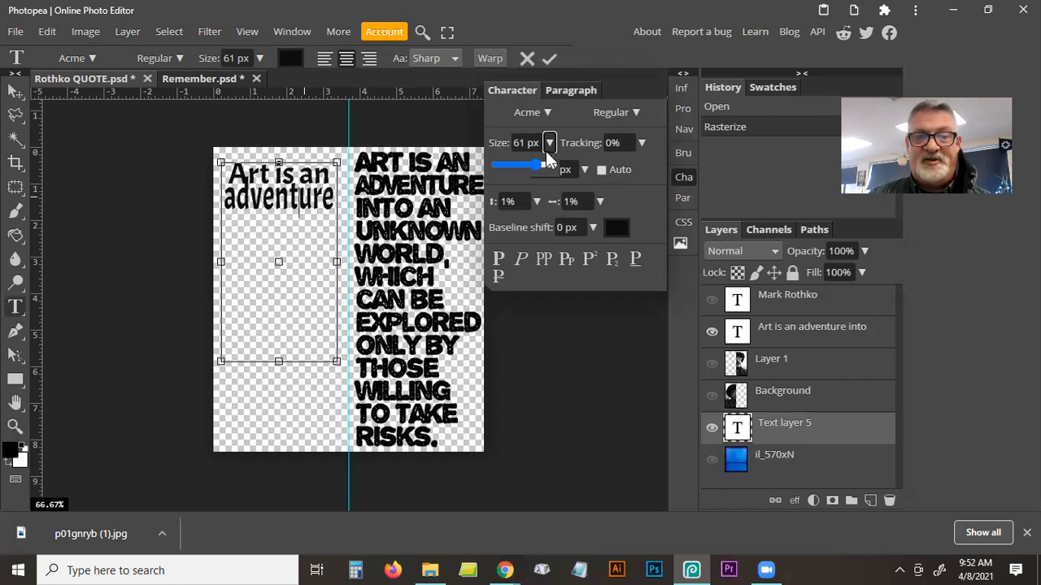
click(536, 202)
mouse_move(499, 231)
mouse_down()
mouse_move(538, 228)
mouse_move(493, 224)
mouse_up()
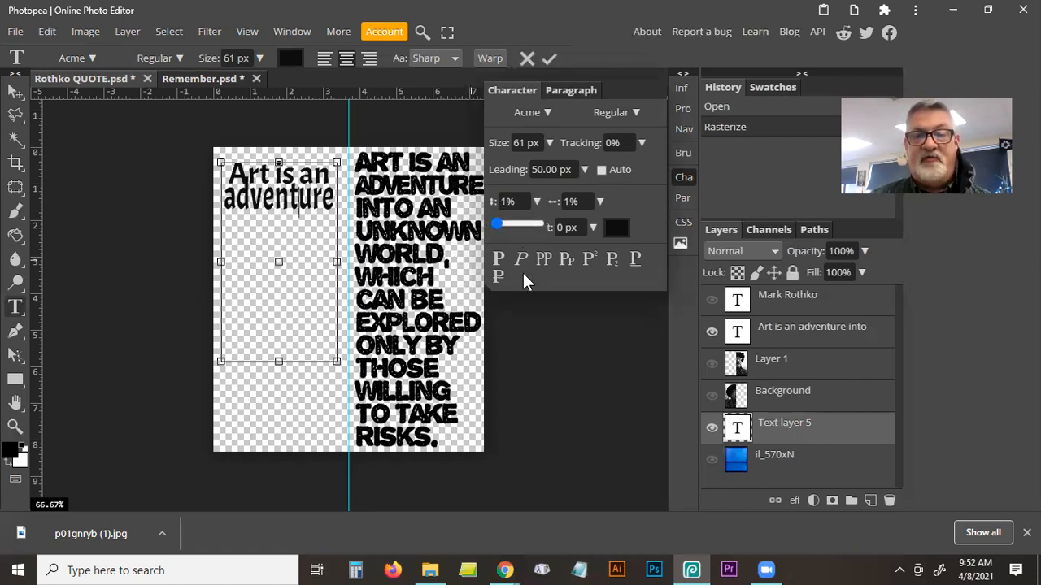
click(504, 258)
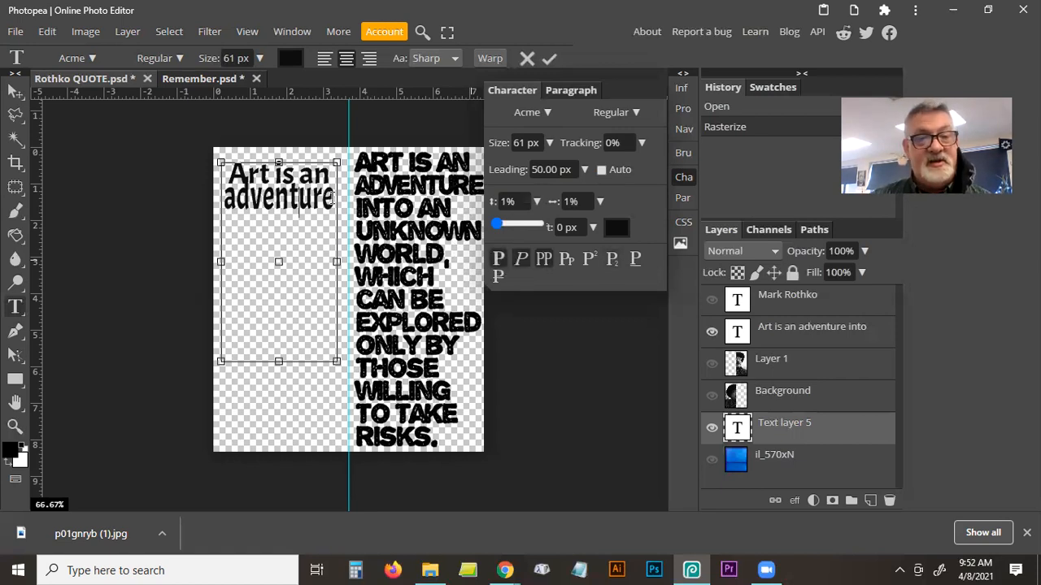
Try purple, magenta, olive and red on all the "Art is an adventure" sample text, and settle on black (000000)
key(ctrl+a)
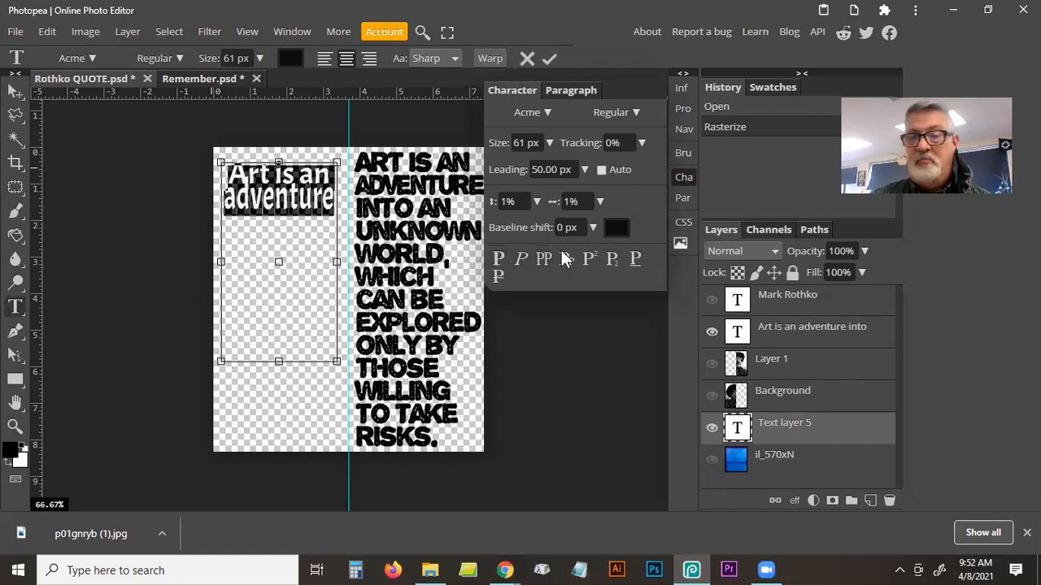
click(616, 230)
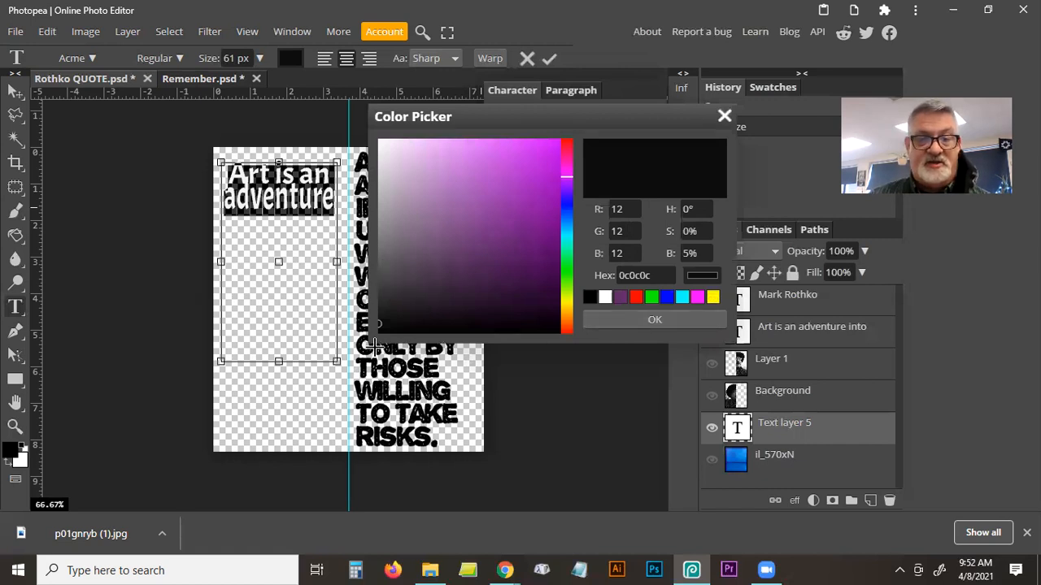
mouse_move(379, 301)
mouse_down()
mouse_move(376, 206)
mouse_move(385, 289)
mouse_move(375, 284)
mouse_move(483, 301)
mouse_up()
click(551, 296)
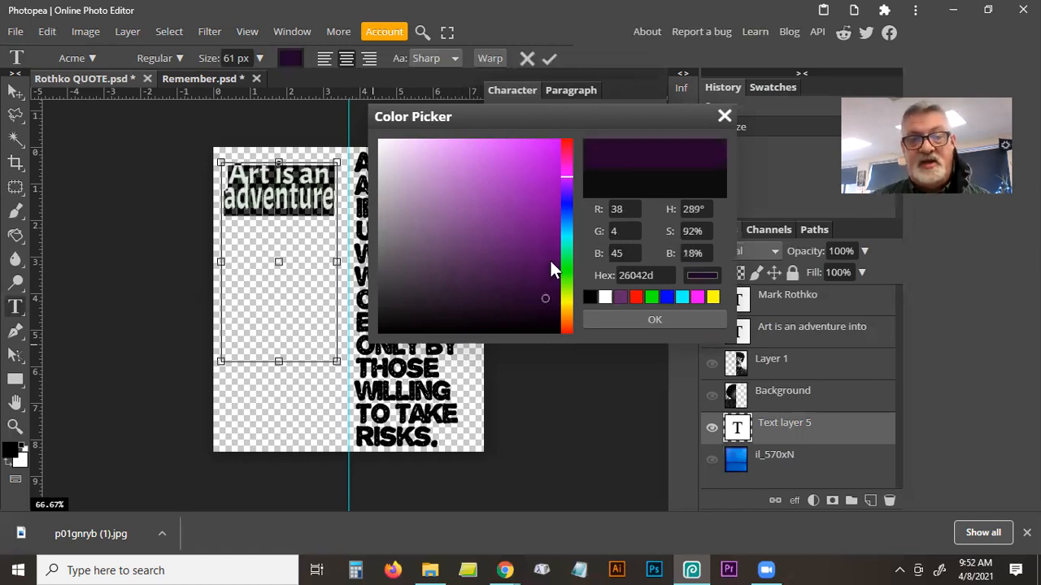
click(531, 192)
click(509, 245)
click(509, 244)
click(566, 162)
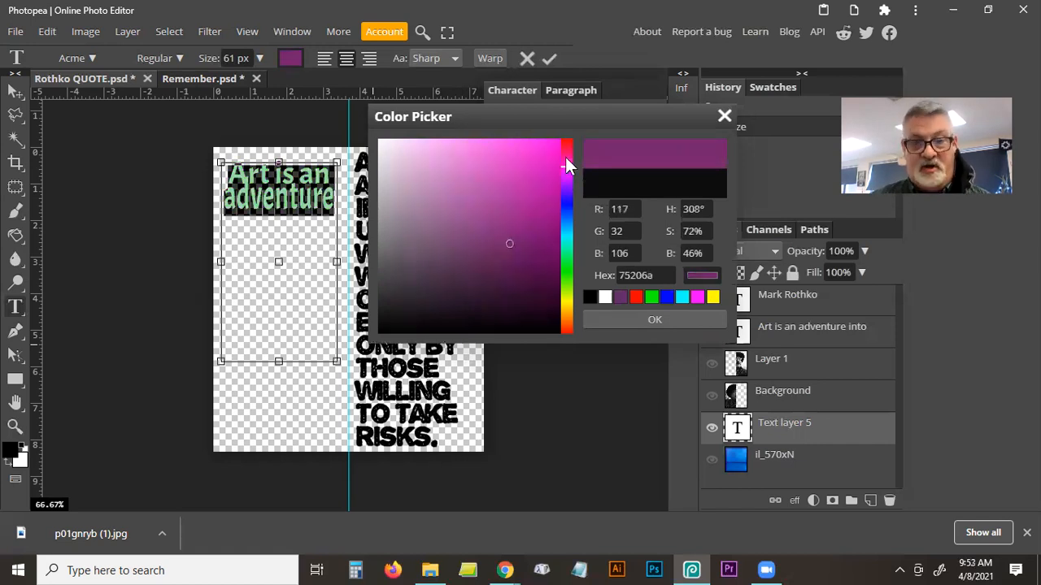
click(567, 218)
click(570, 305)
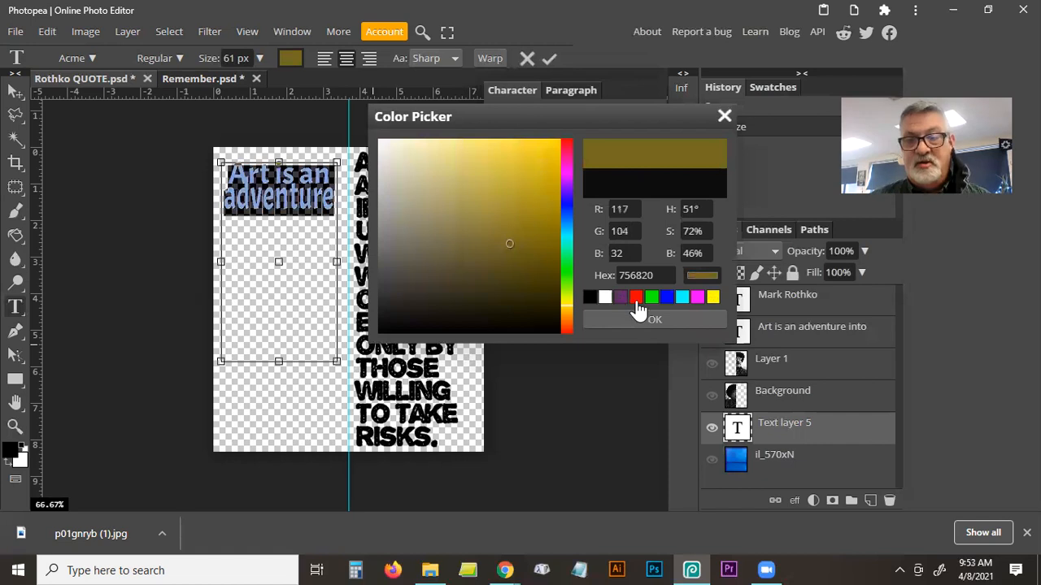
click(636, 297)
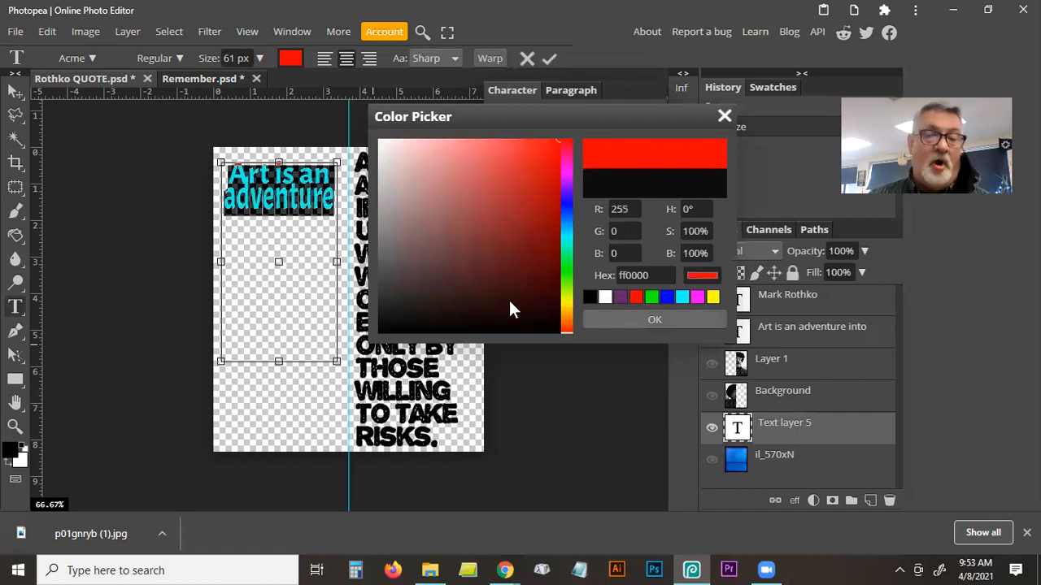
click(387, 392)
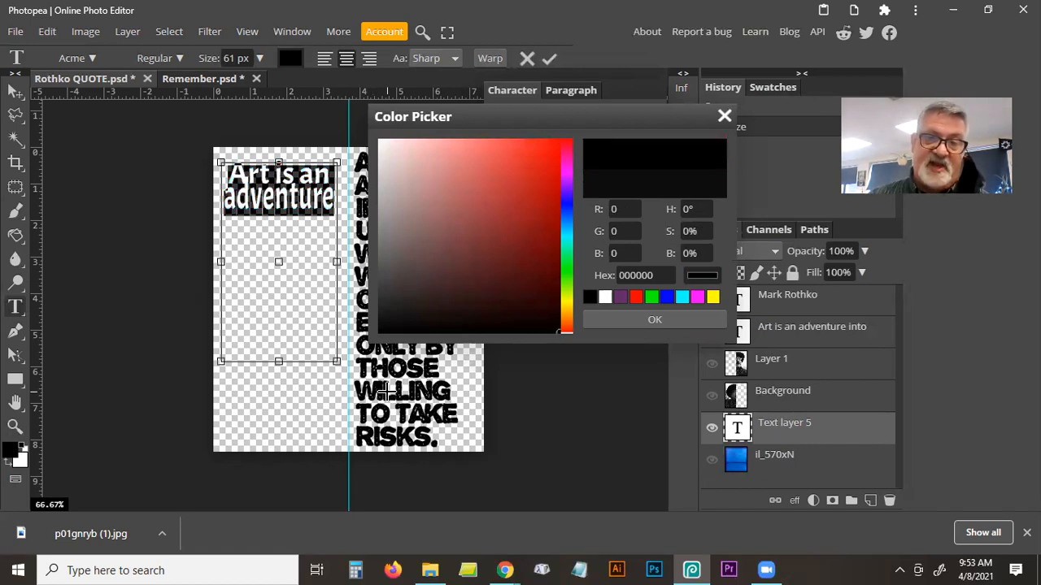
click(654, 321)
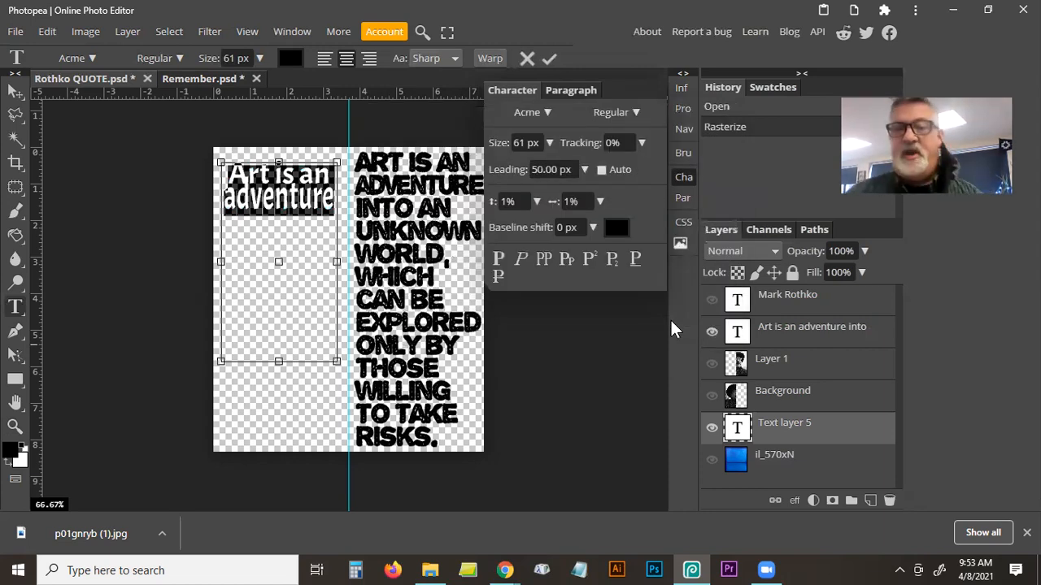
Close the character settings and delete the "Art is an adventure" sample text layer
click(683, 179)
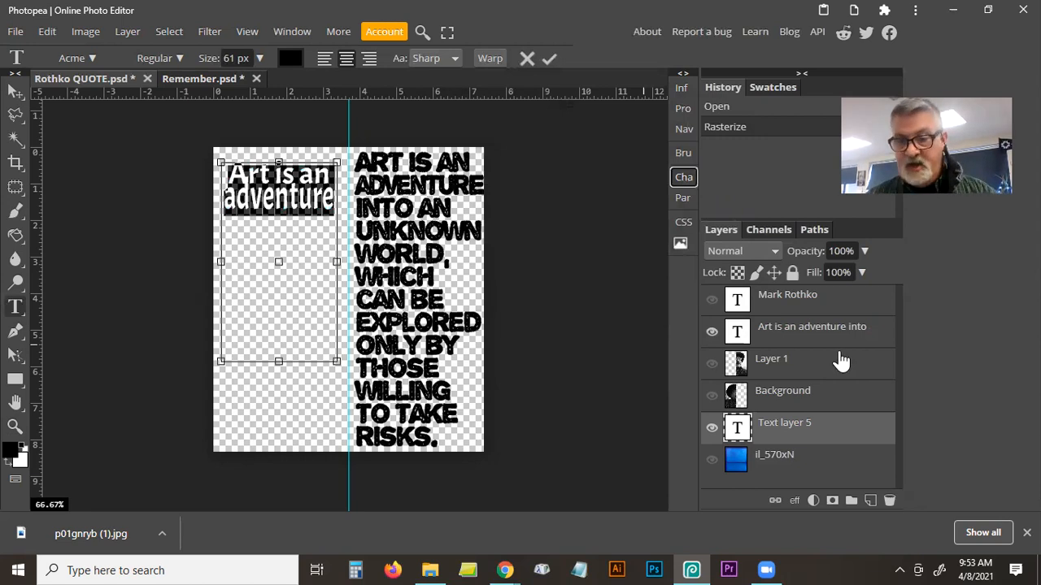
drag(883, 500, 890, 502)
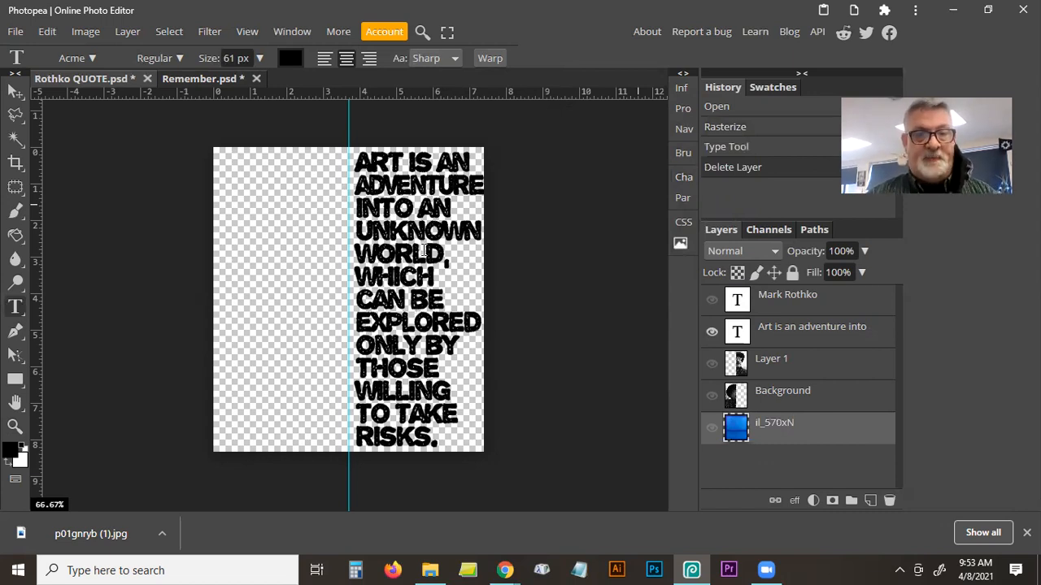
Highlight the word "EXPLORED" in the full quote text to show it is editable, and leave text editing
click(430, 183)
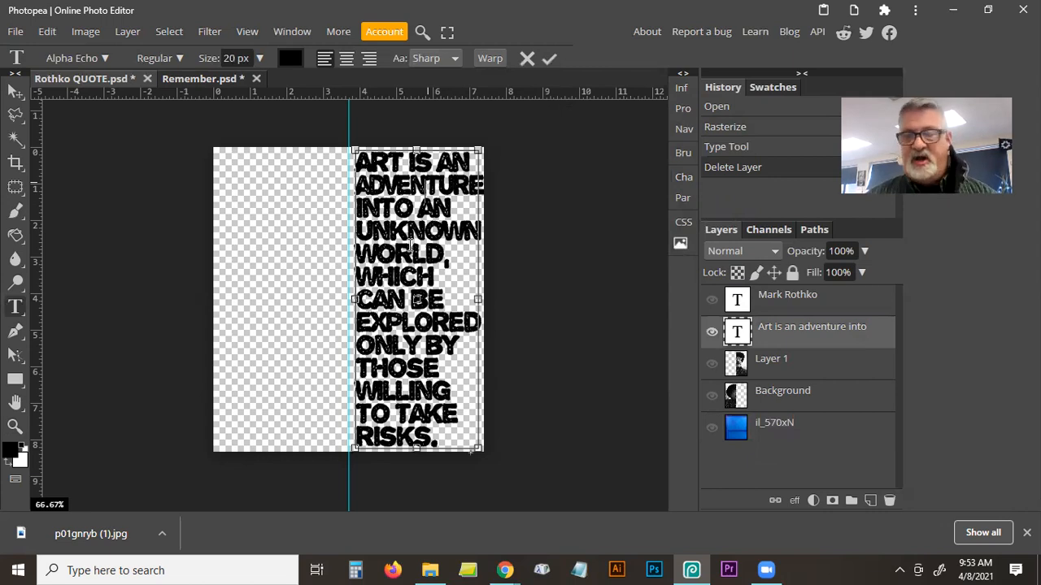
double_click(426, 327)
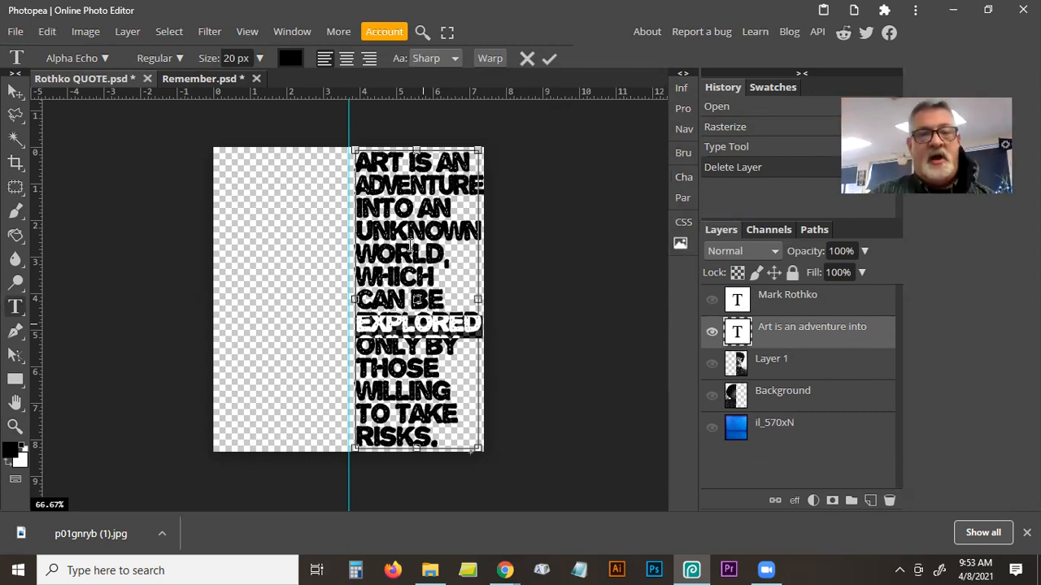
click(469, 183)
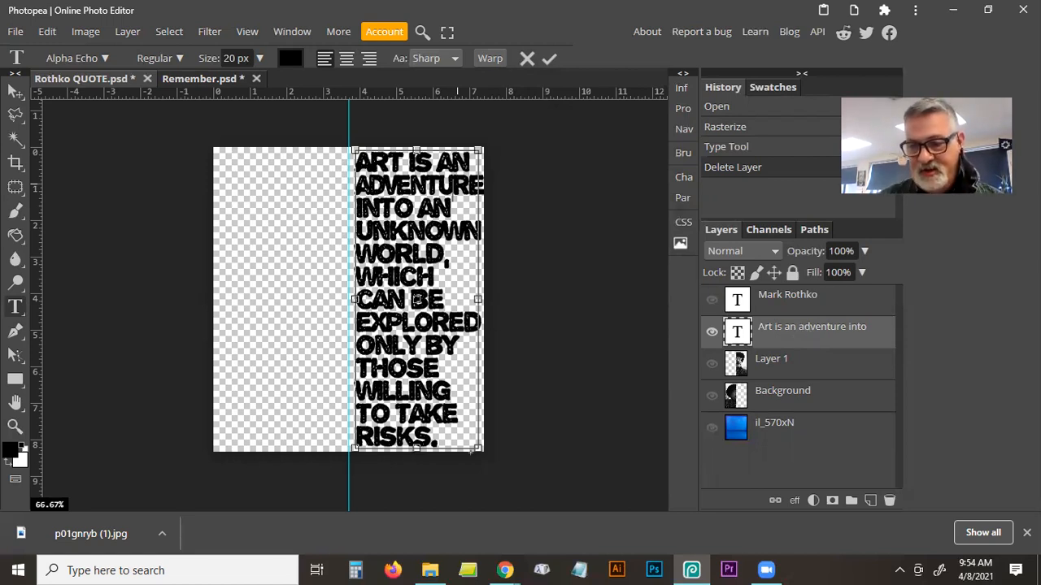
click(587, 444)
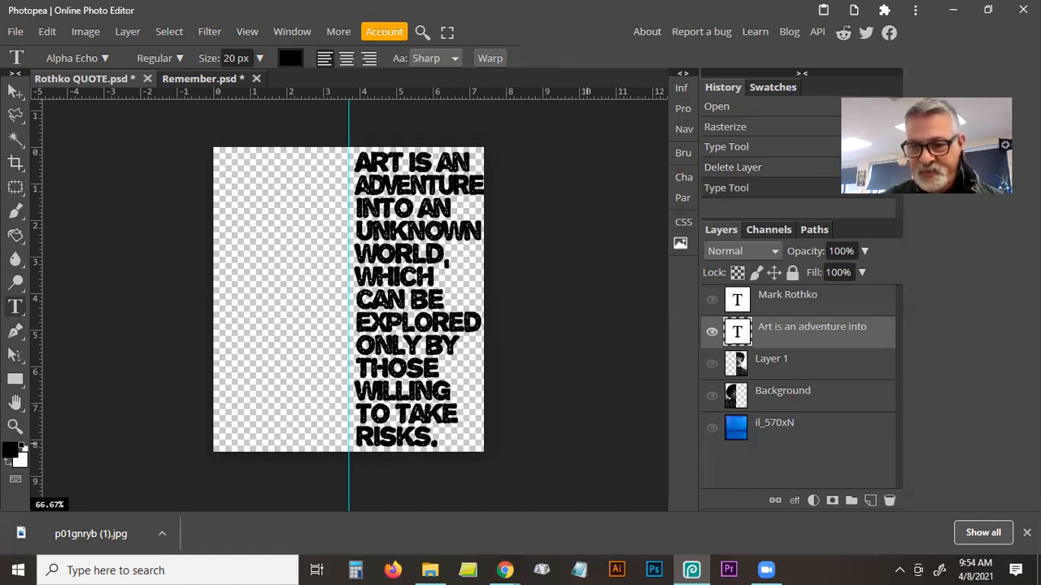
Duplicate the quote text layer and hide the lower copy
drag(788, 334, 868, 504)
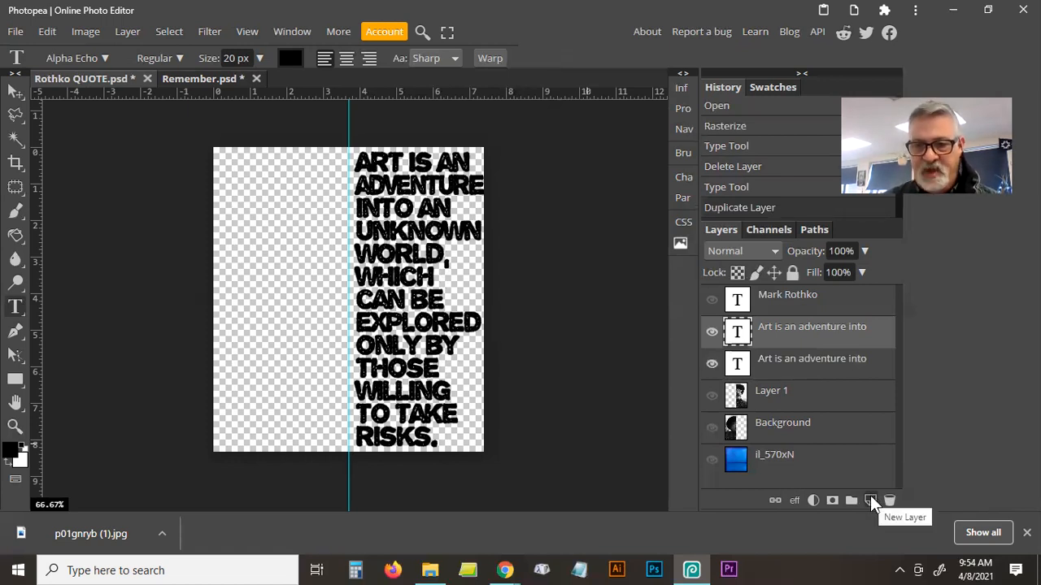
click(712, 363)
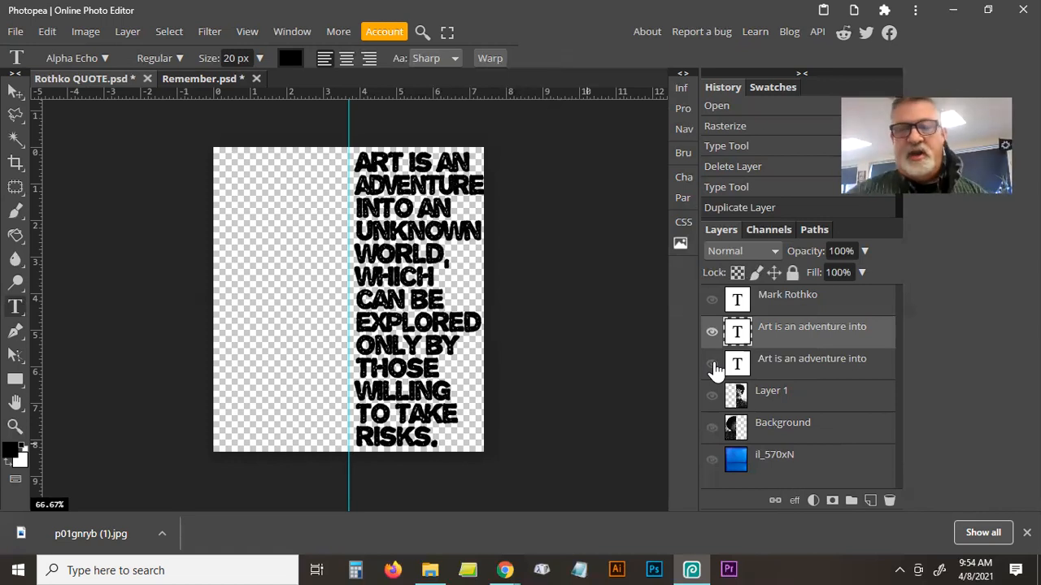
right_click(714, 365)
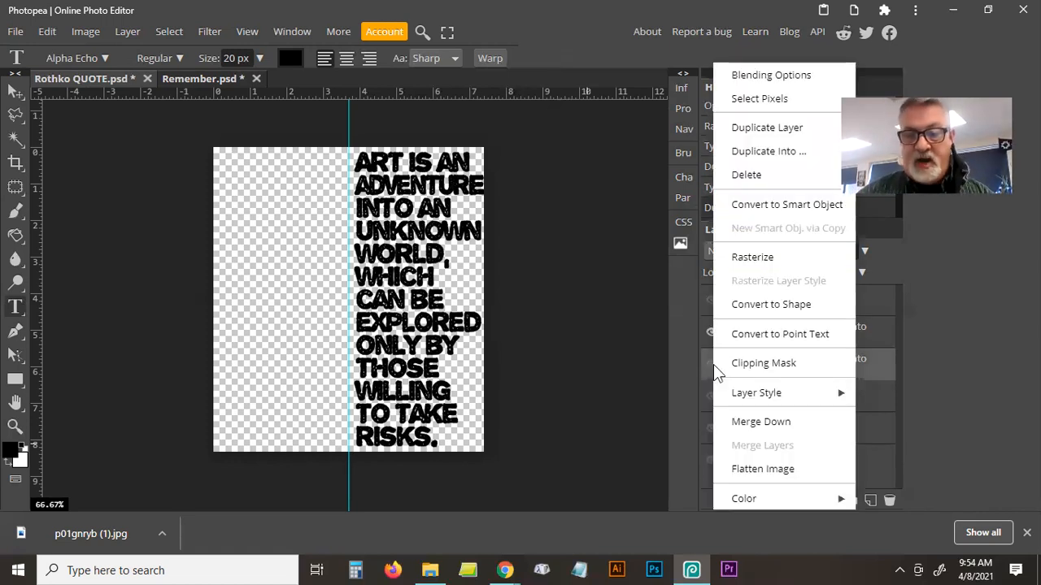
click(939, 370)
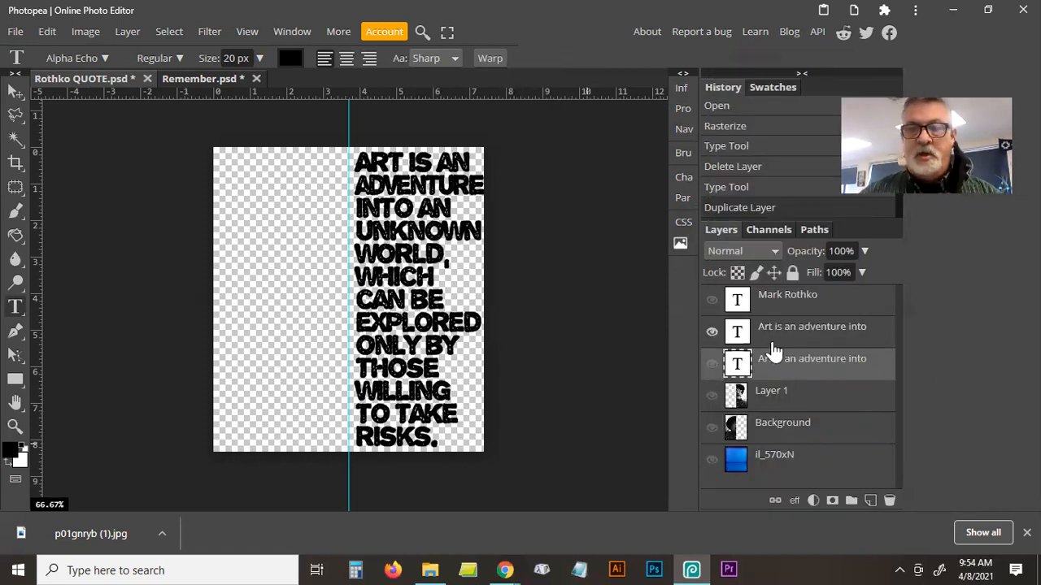
Rasterize the upper copy of the quote text layer
click(810, 337)
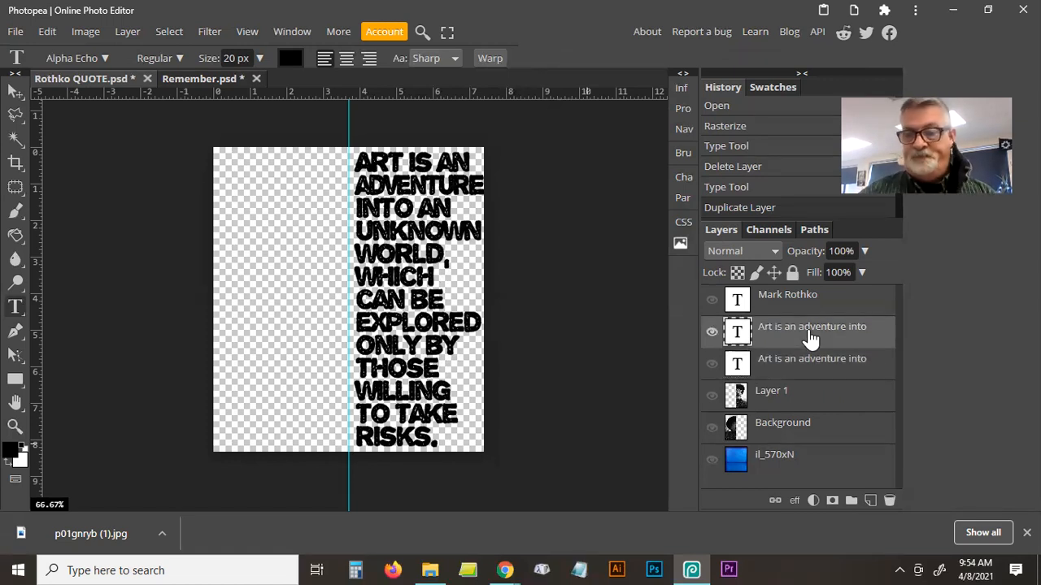
click(125, 32)
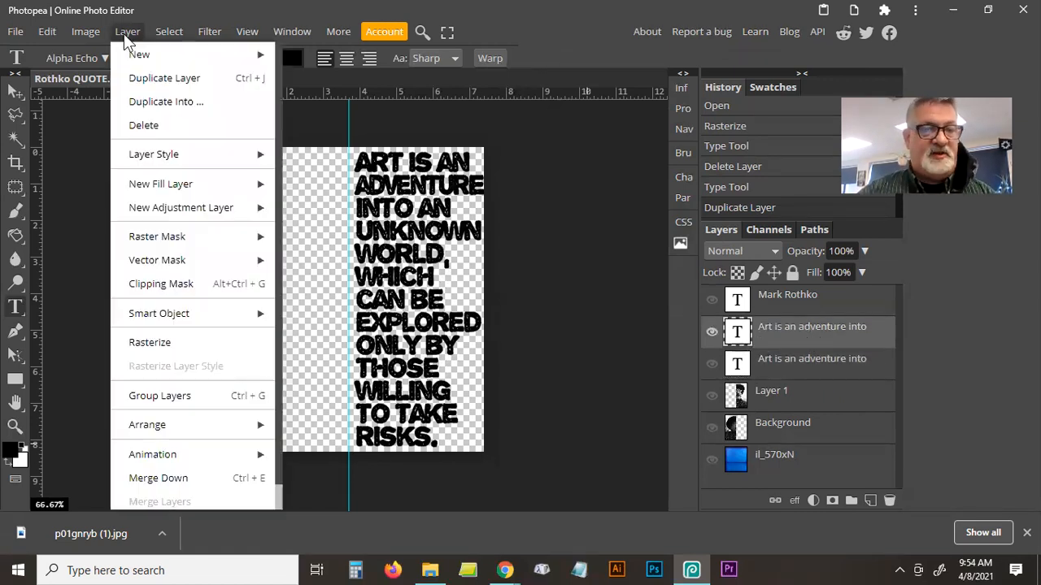
click(178, 342)
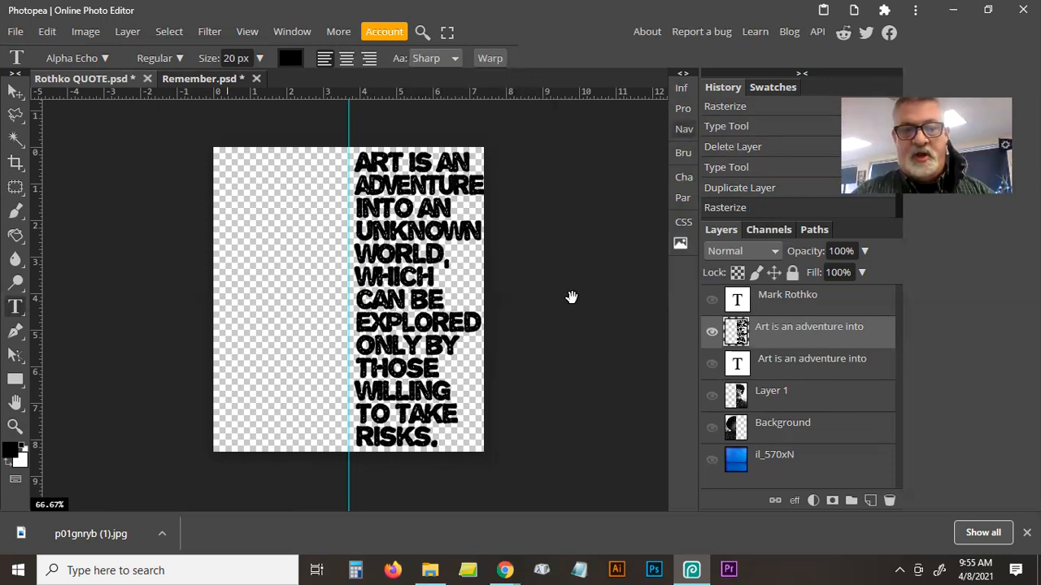
Examine the pixelated edges of the rasterized lettering at 1200% zoom and return to 66.67%
click(684, 129)
drag(516, 354, 530, 418)
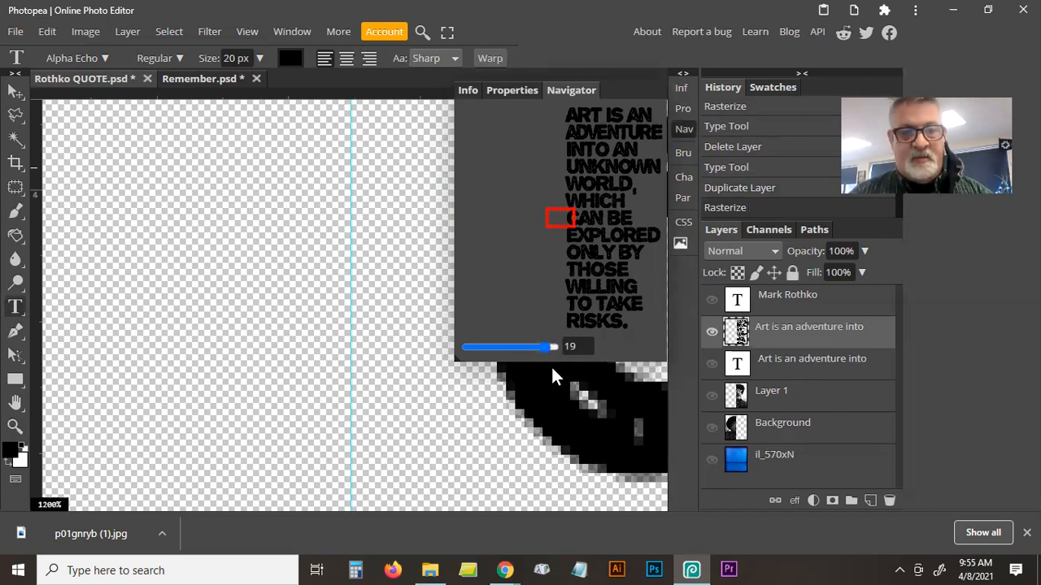
drag(539, 344, 508, 348)
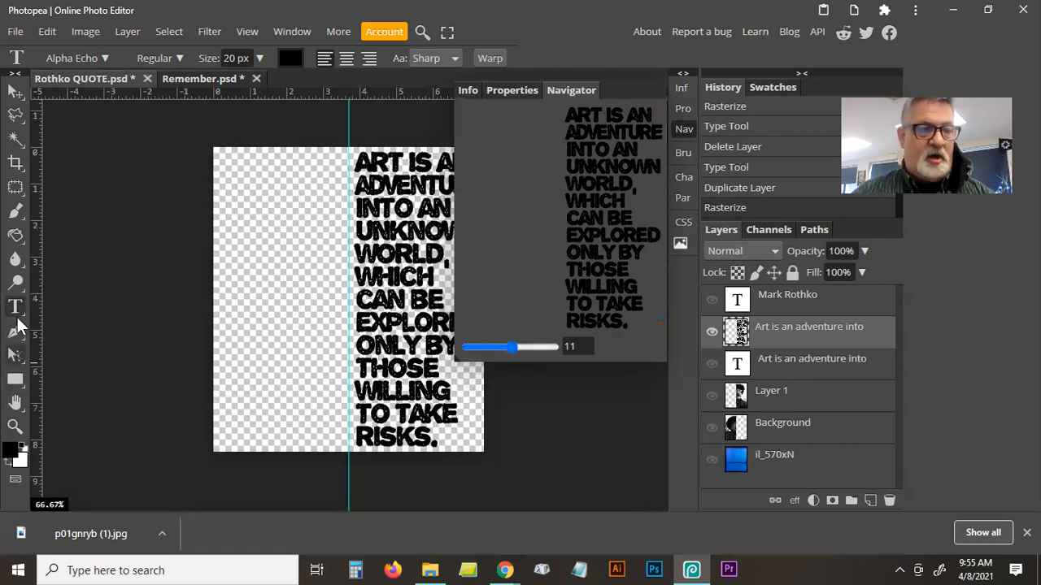
Try to edit the rasterized quote with the Type tool, delete the stray text layer, and close the Navigator
click(398, 220)
drag(779, 334, 889, 504)
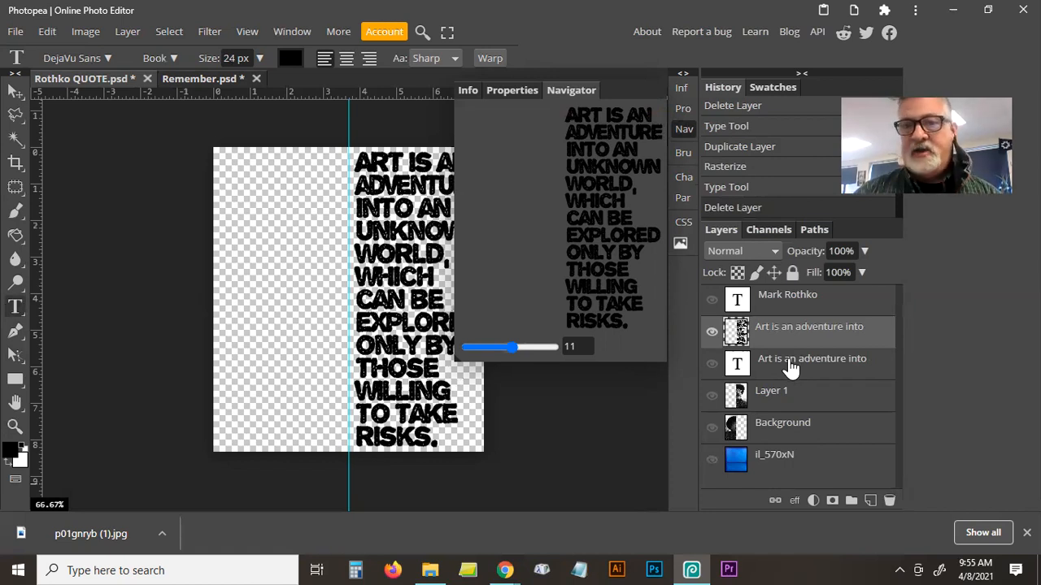
click(684, 130)
click(684, 130)
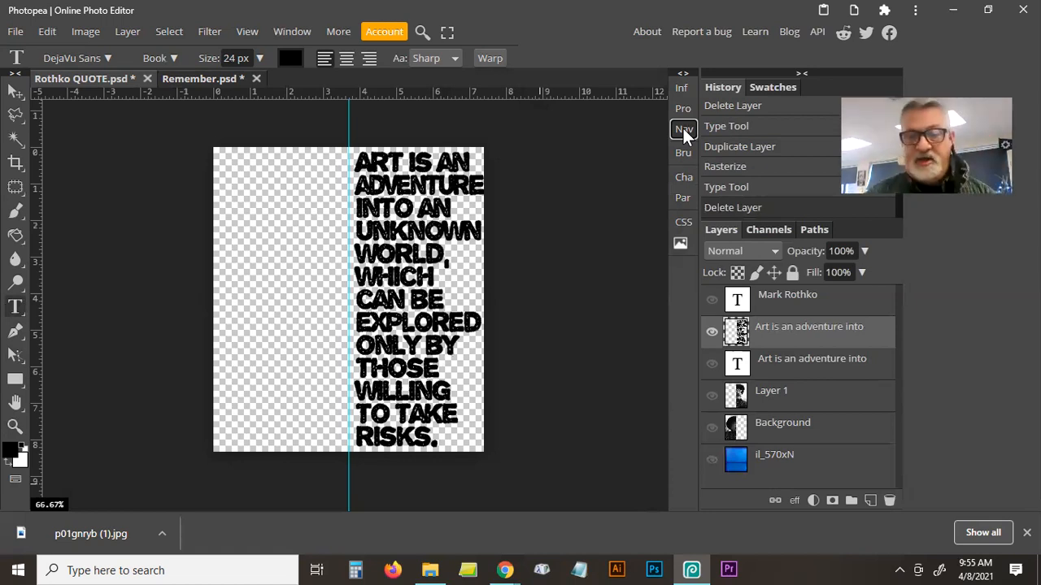
Hide the rasterized quote layer and show the portrait halves on Layer 1 and Background
click(712, 332)
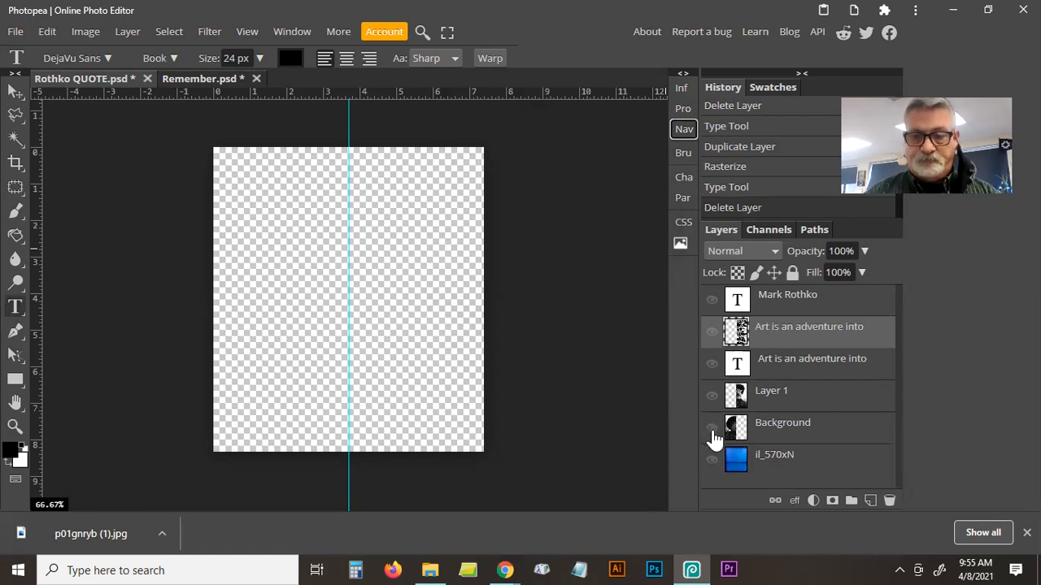
click(714, 395)
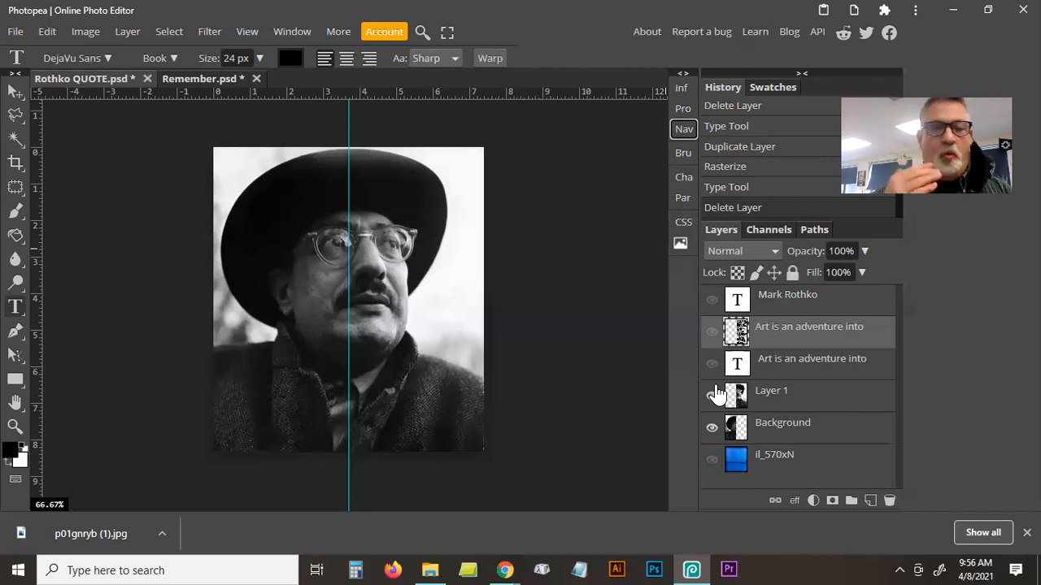
Select the right half of the poster from the vertical guide with Rectangle Select and clear it on Layer 1
right_click(16, 114)
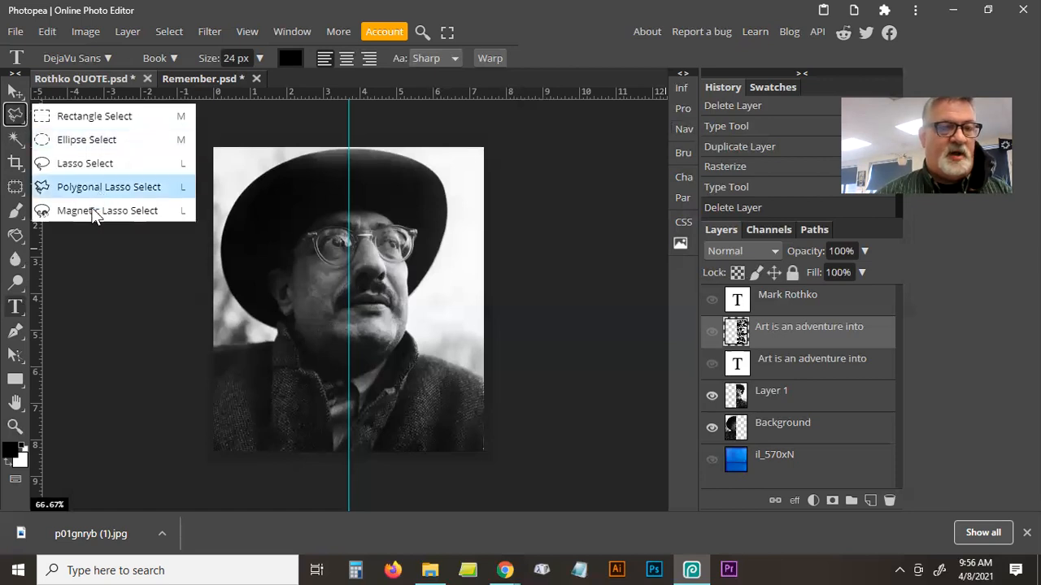
click(95, 110)
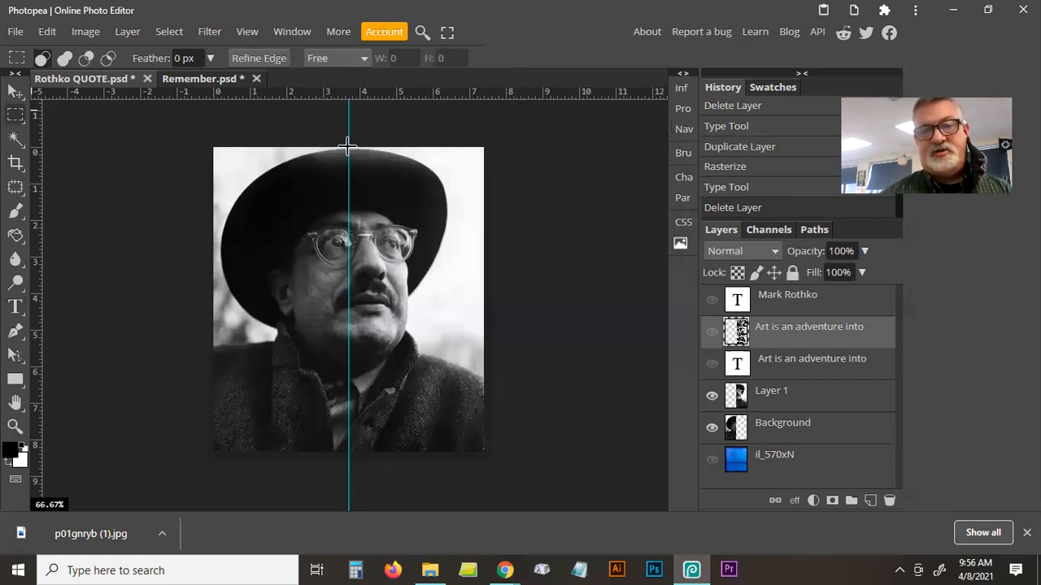
drag(348, 147, 524, 466)
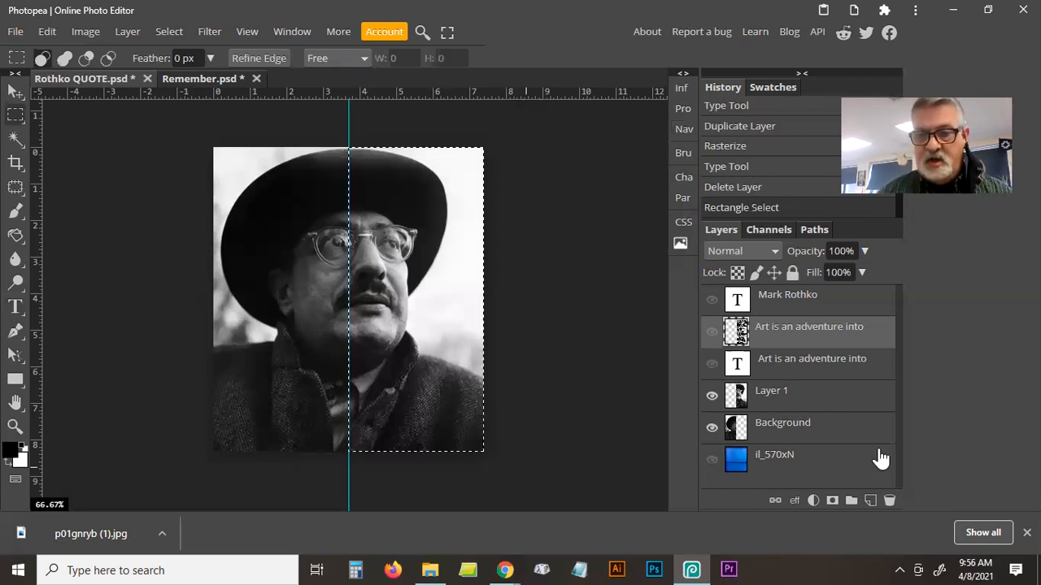
click(792, 407)
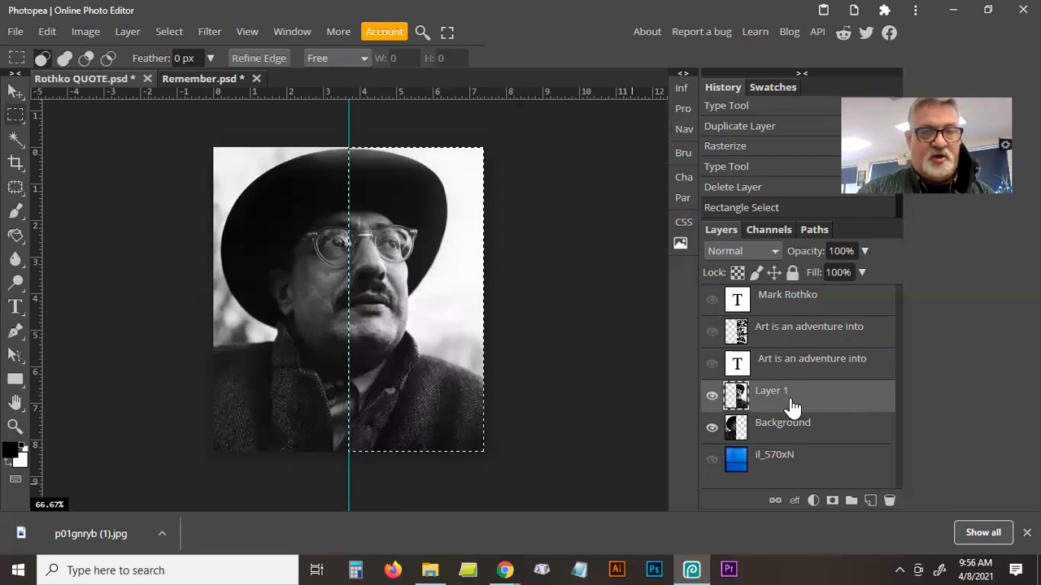
key(Delete)
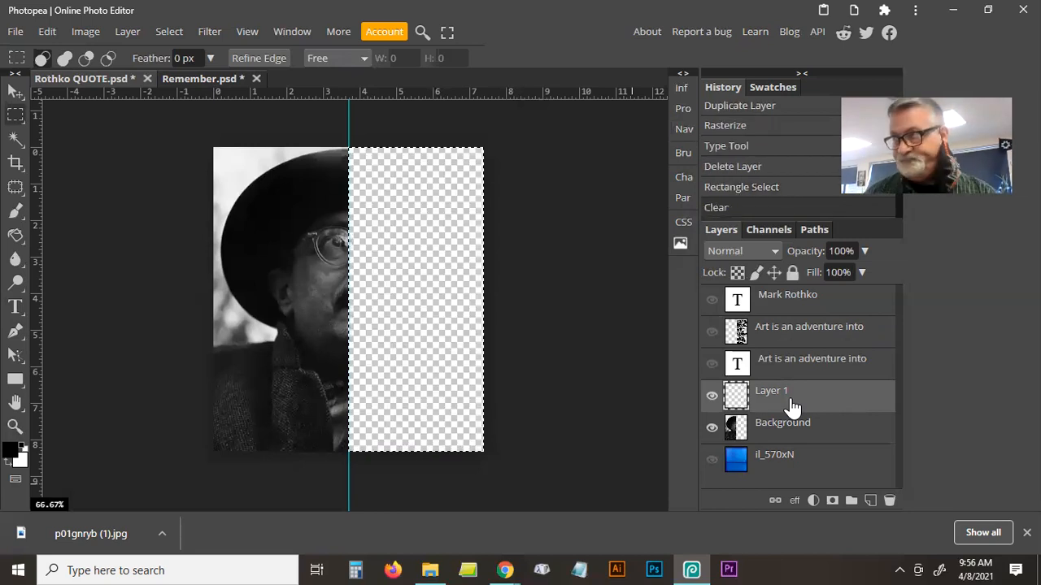
Add an empty layer above Layer 1 and delete it again
click(869, 500)
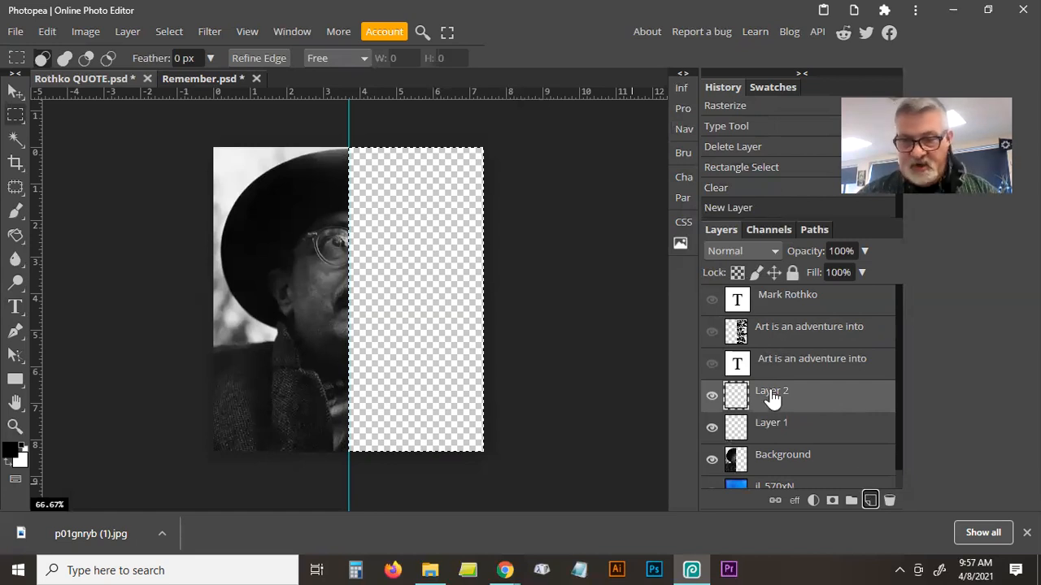
drag(885, 505, 889, 502)
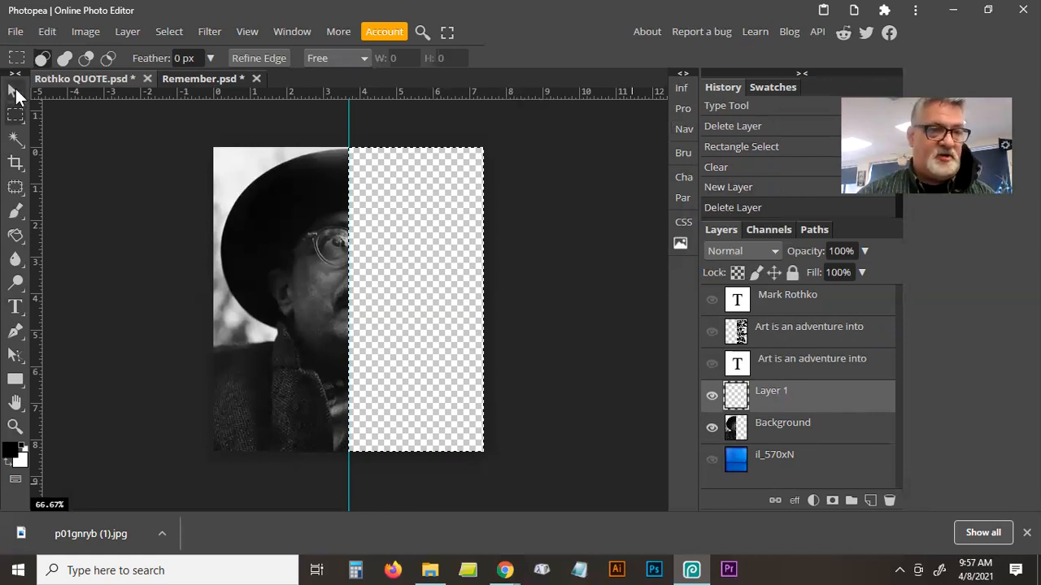
Paste the copied right half of the portrait back into the empty area on Layer 1
click(16, 91)
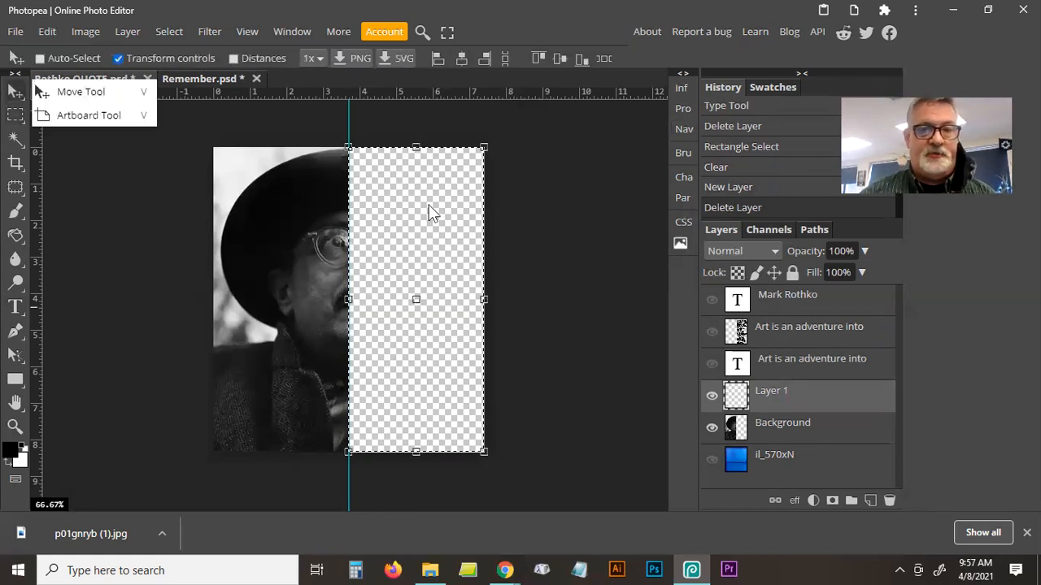
click(427, 241)
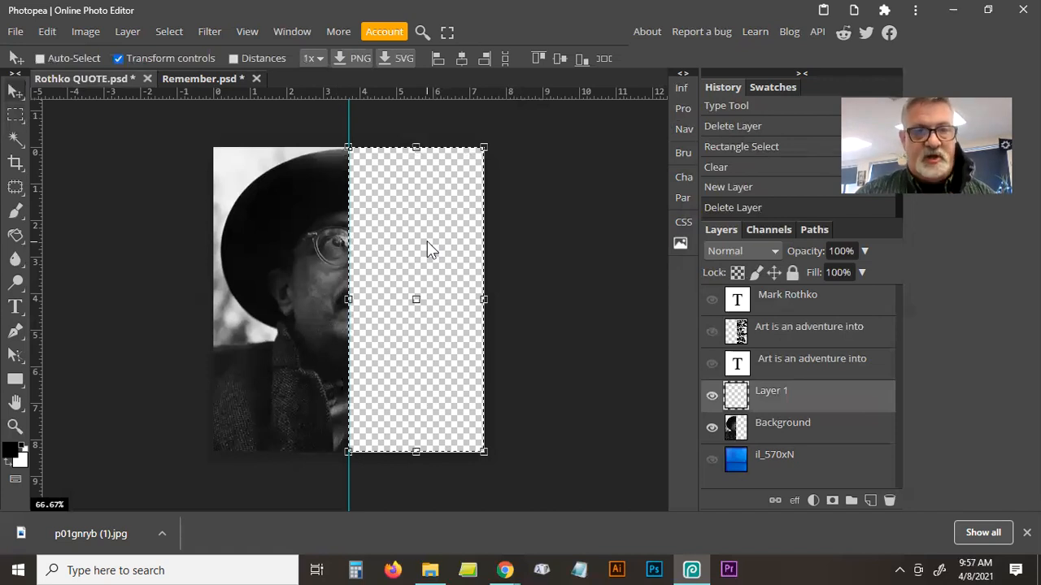
key(ctrl+v)
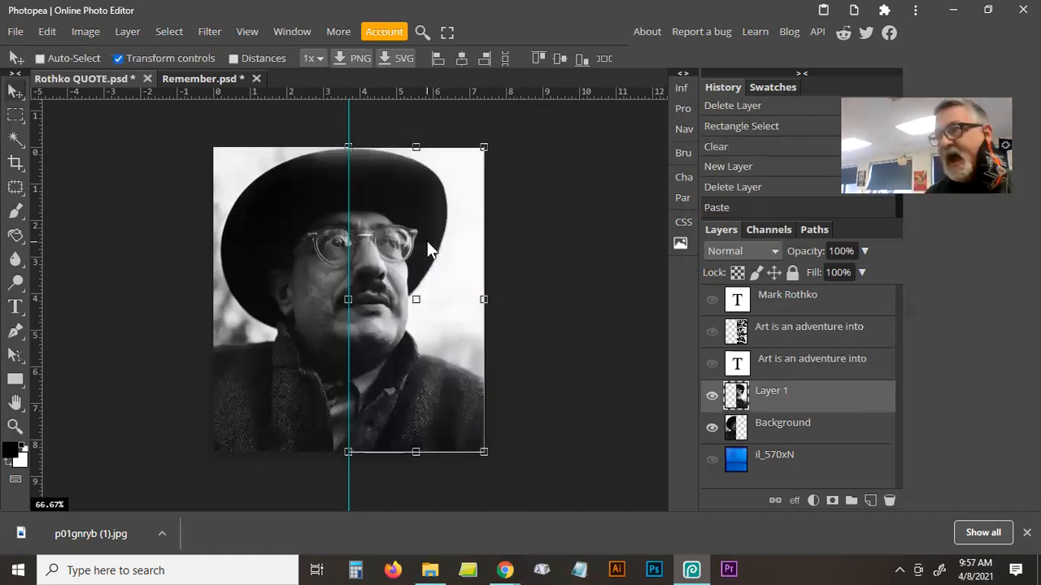
Compare the two portrait halves by hiding and showing Layer 1 and Background, leaving both visible
click(795, 423)
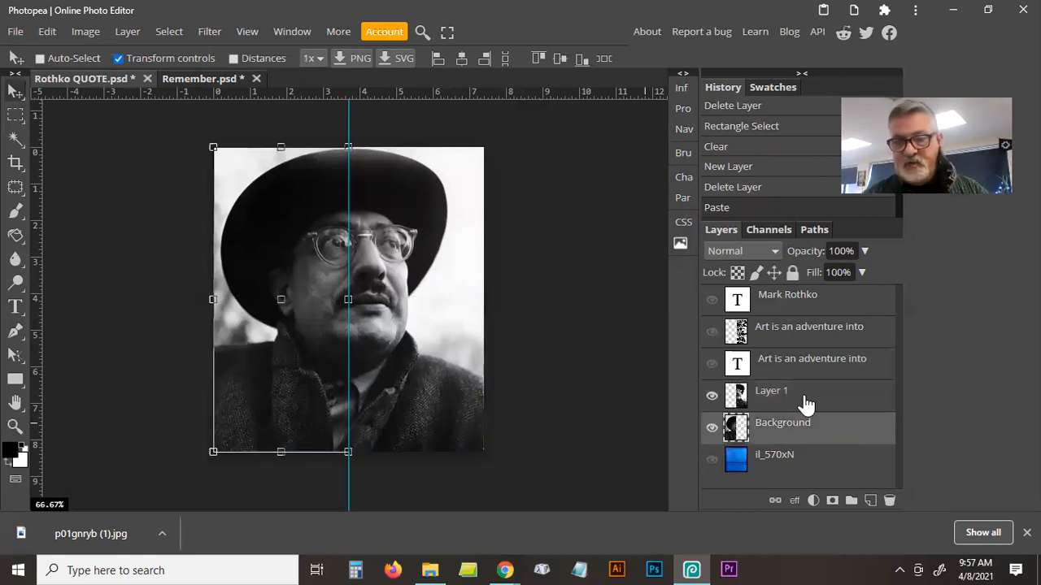
click(801, 399)
click(711, 397)
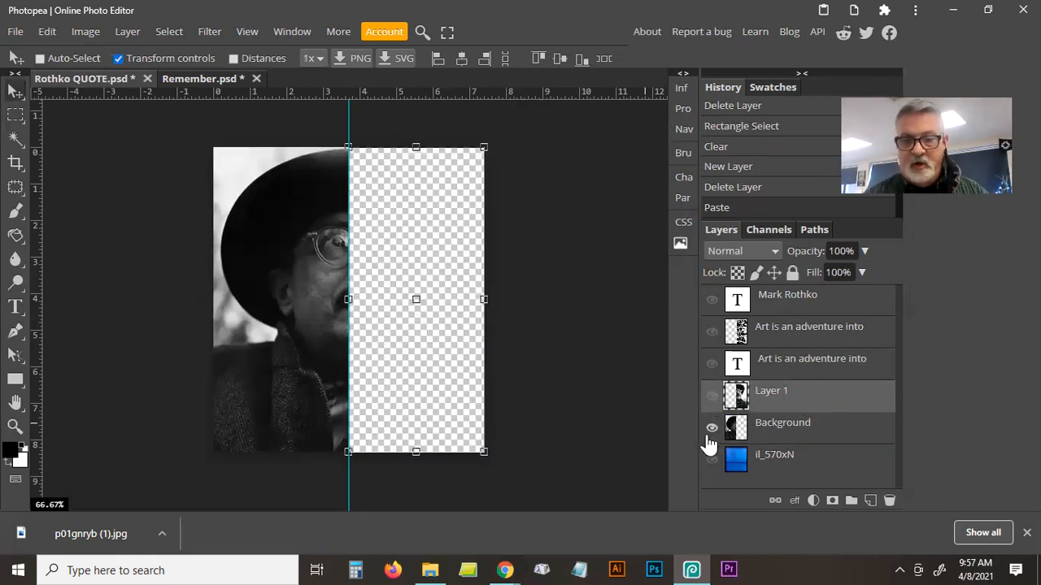
click(712, 428)
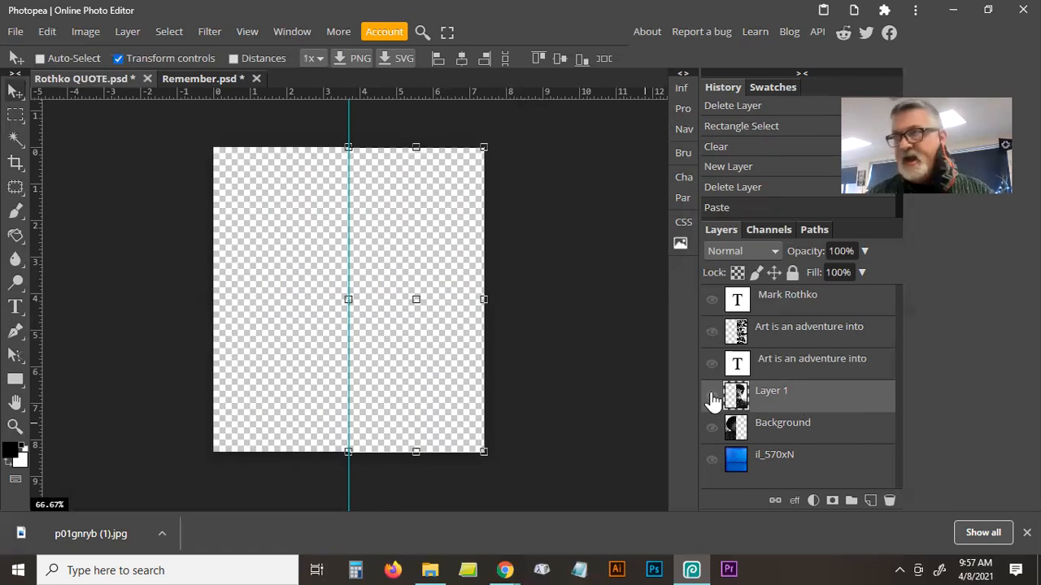
click(713, 398)
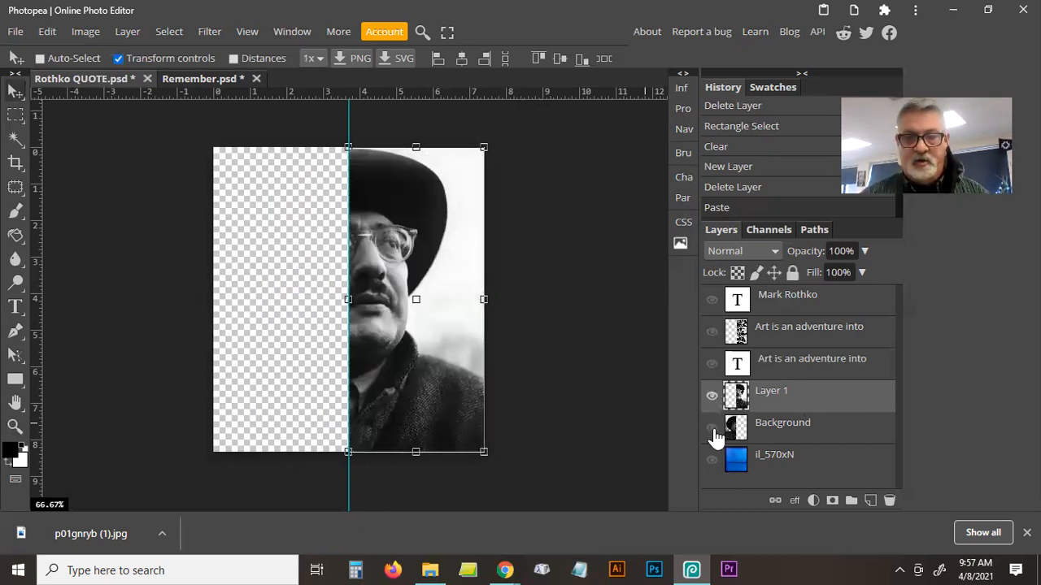
click(712, 429)
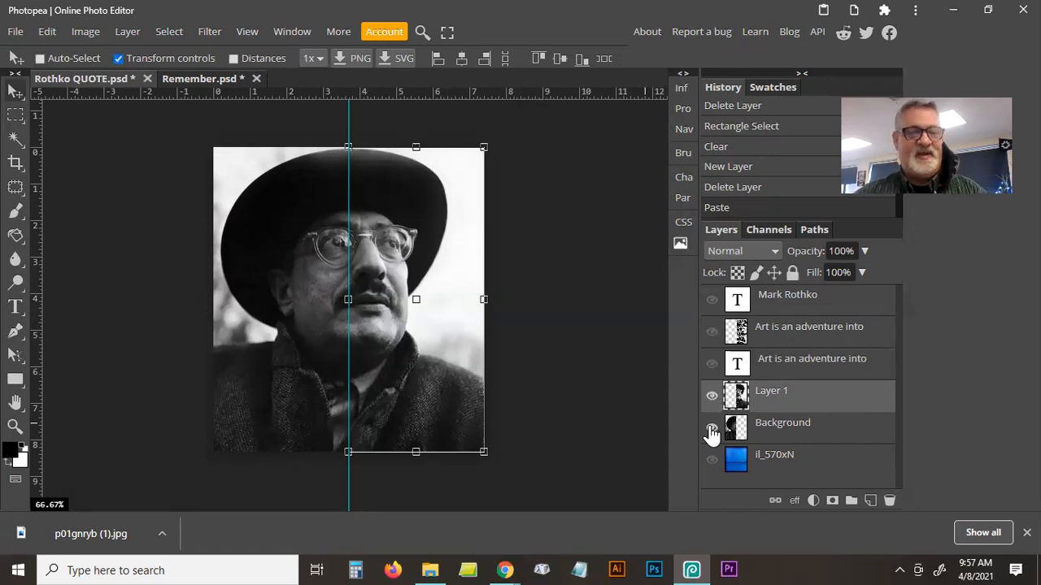
Place the black-chin-cactus image on the poster and delete its layer again
click(16, 34)
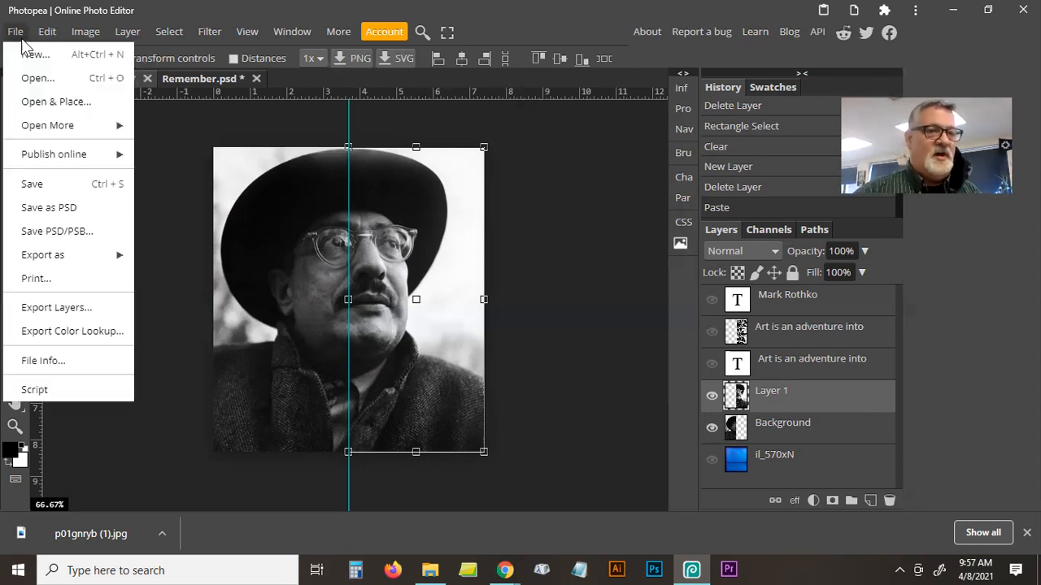
click(42, 103)
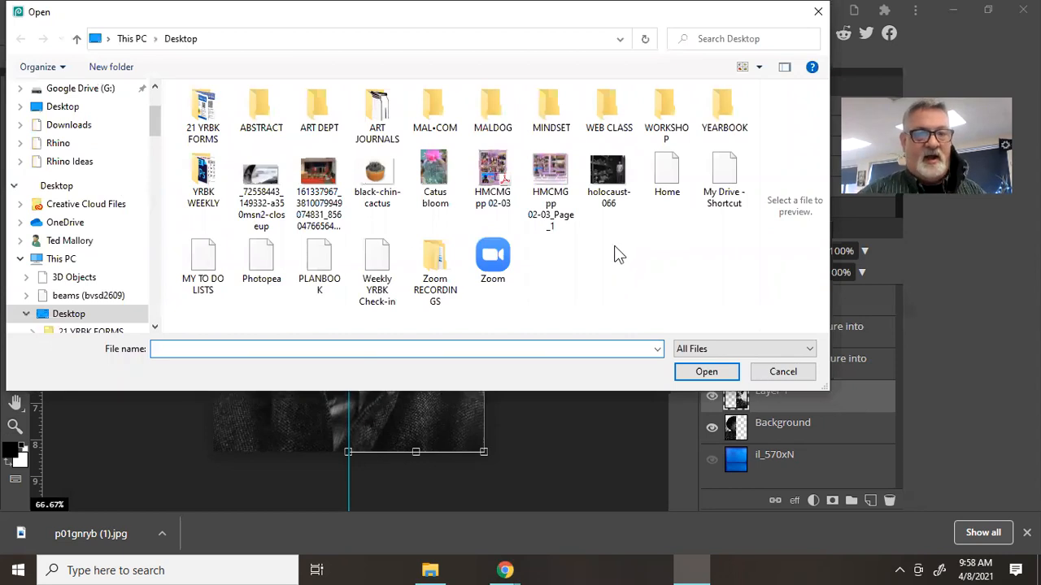
double_click(378, 174)
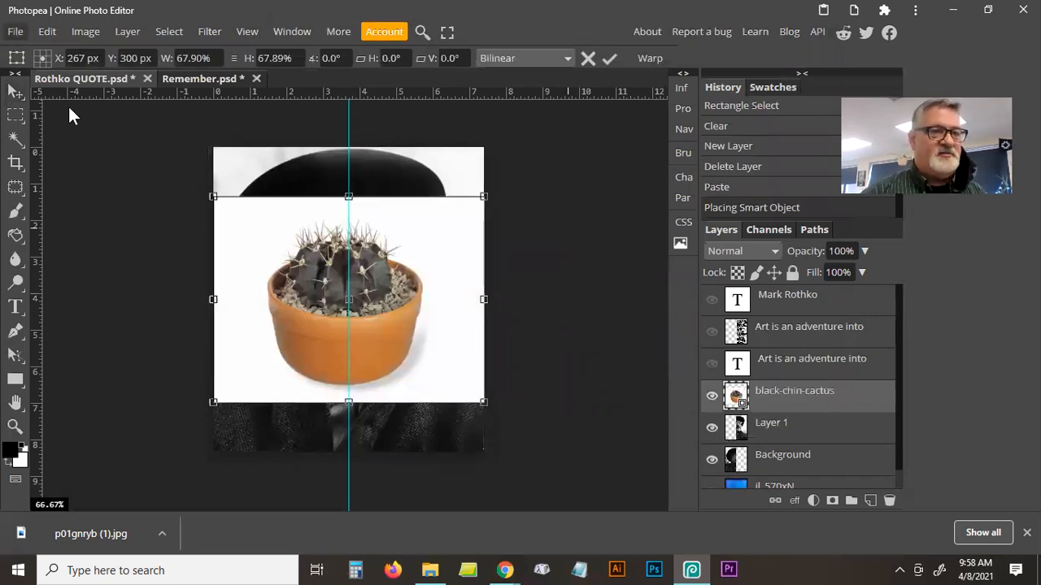
click(16, 31)
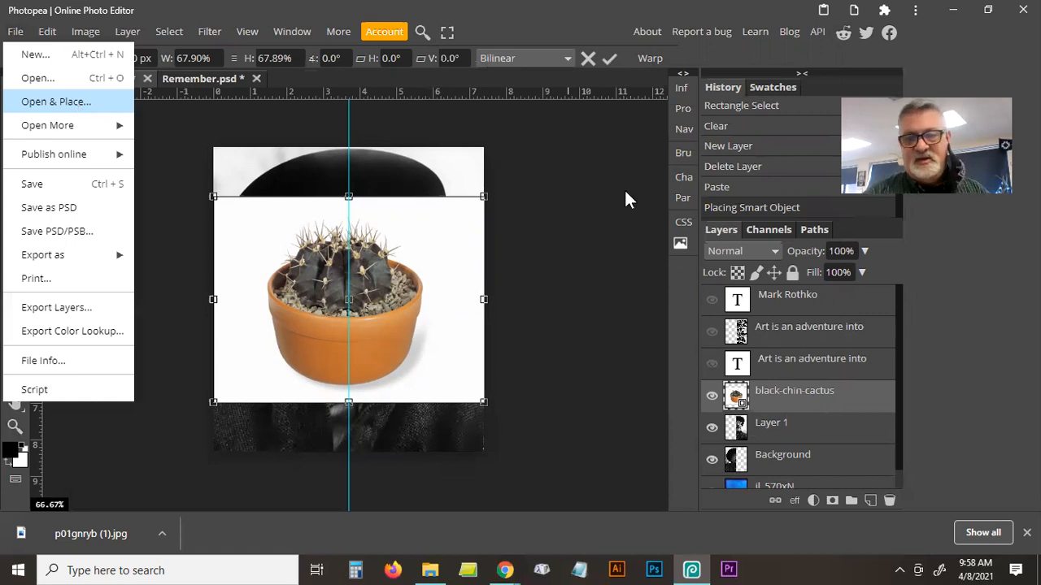
click(782, 395)
drag(779, 397, 897, 510)
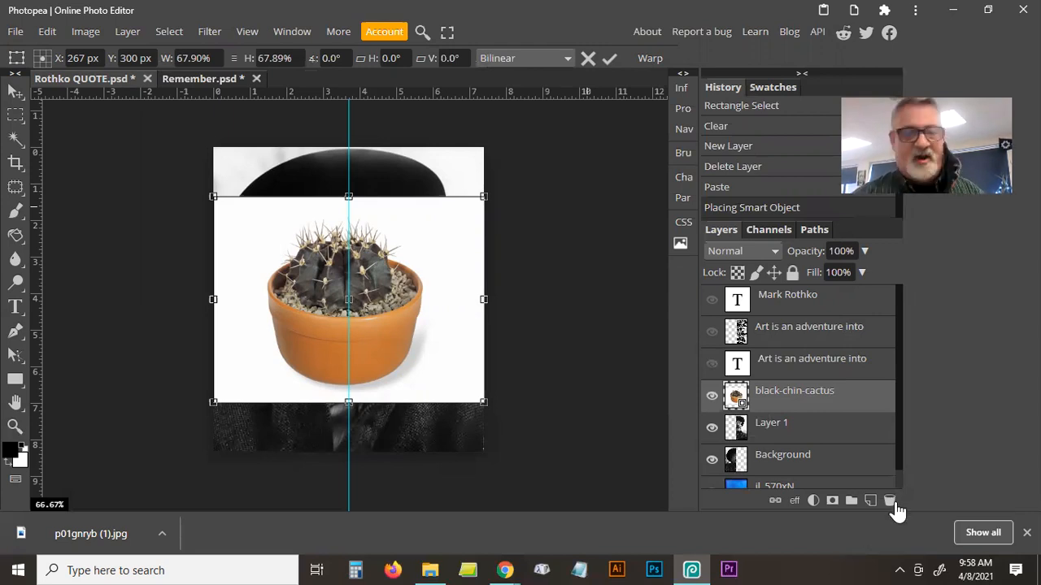
click(895, 504)
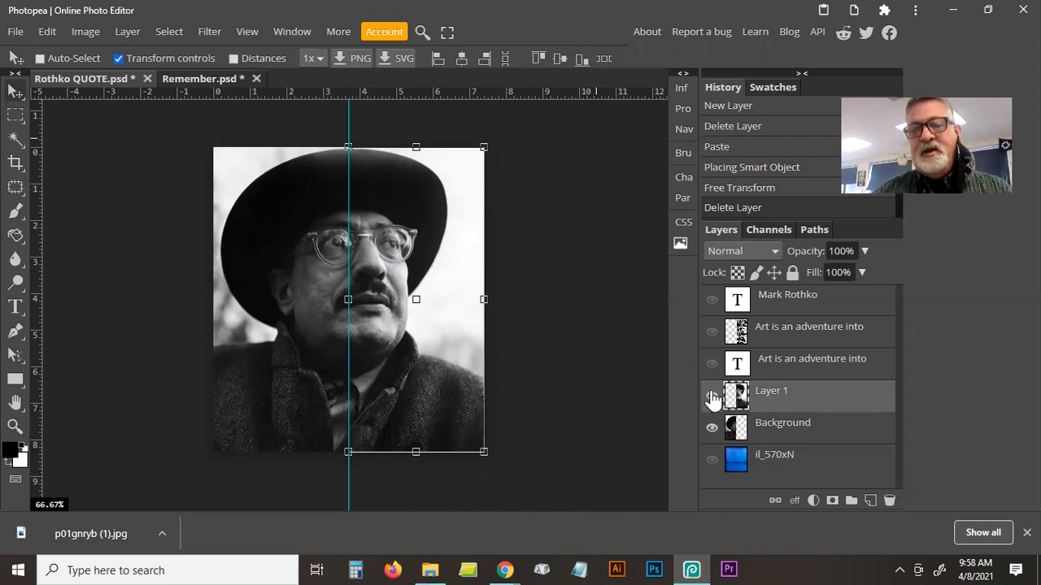
Hide Layer 1 and show the rasterized quote layer on the empty half of the poster
click(712, 397)
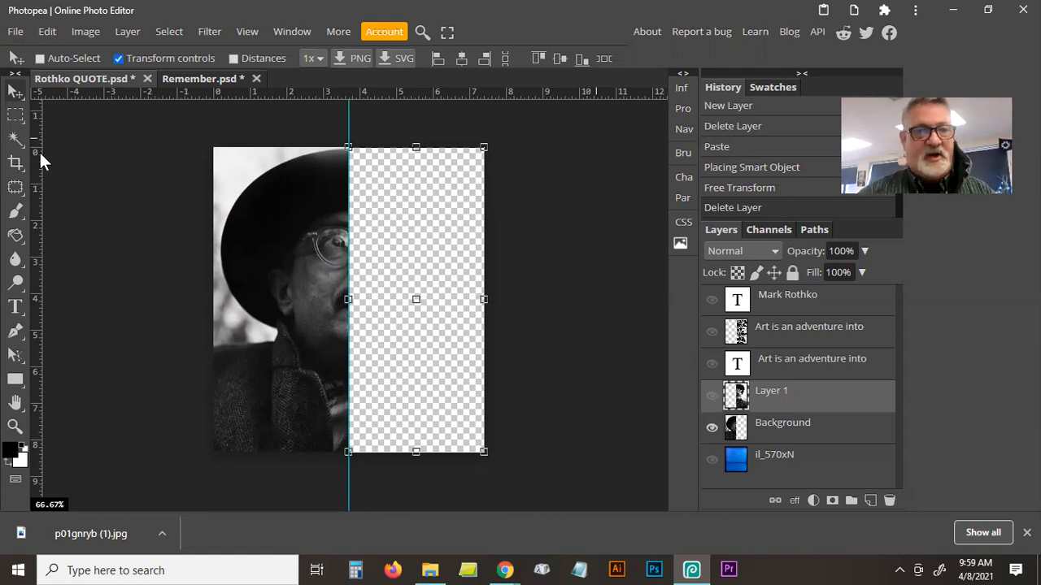
click(15, 91)
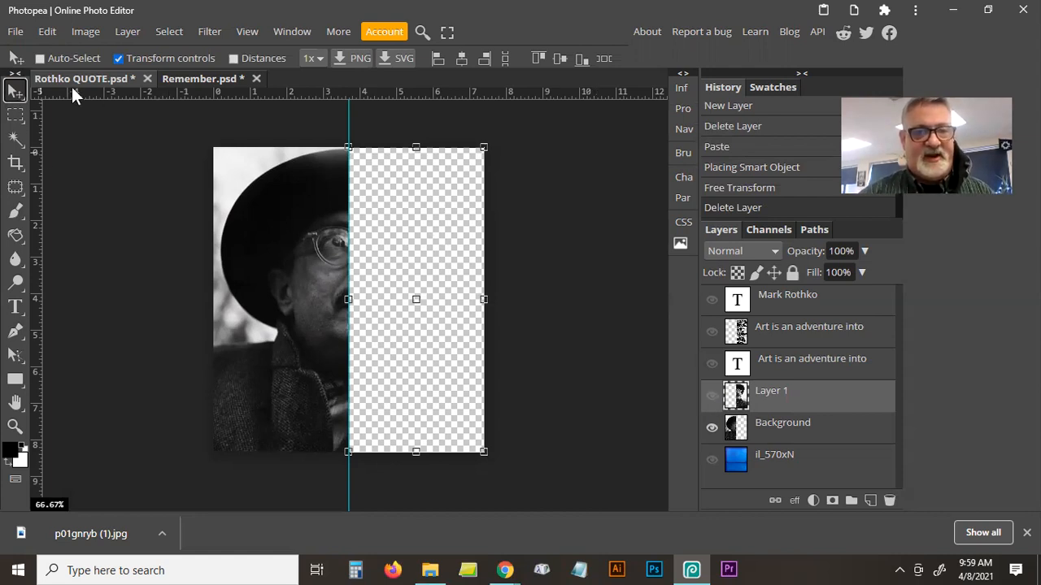
click(544, 270)
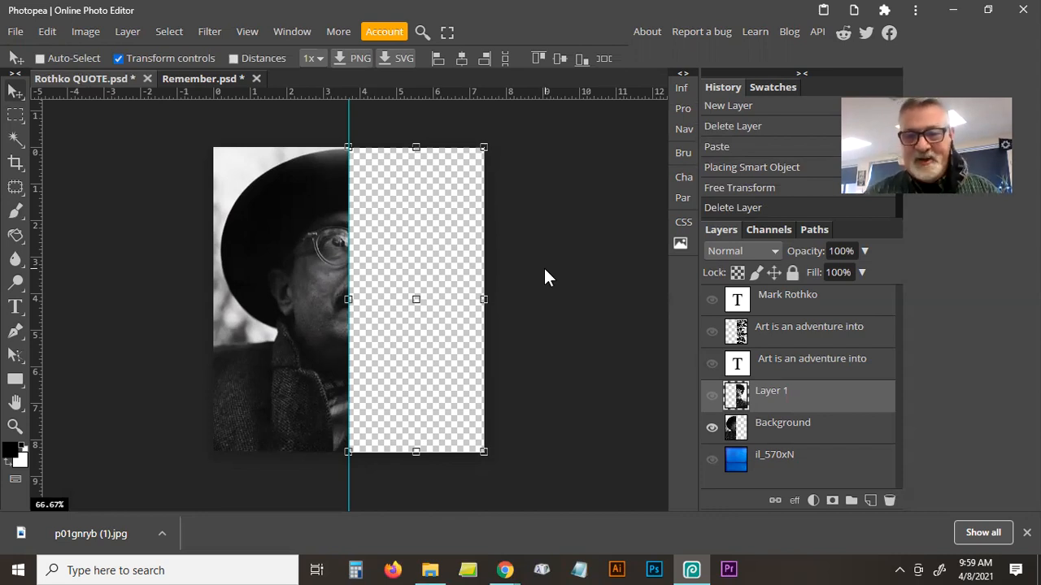
click(712, 334)
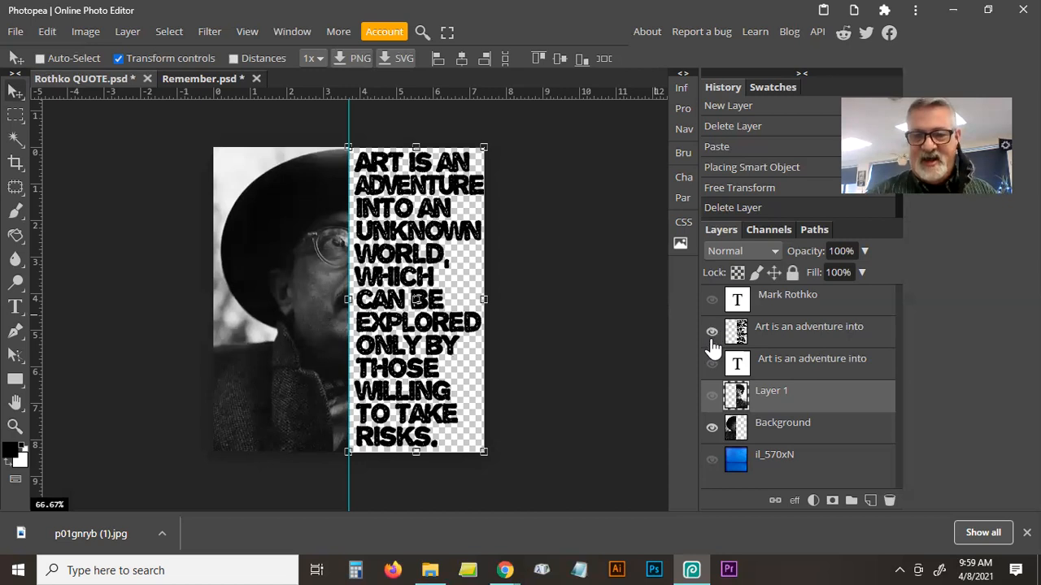
Compare the editable quote text layer with its rasterized copy, leaving only the rasterized quote visible
click(713, 344)
click(713, 366)
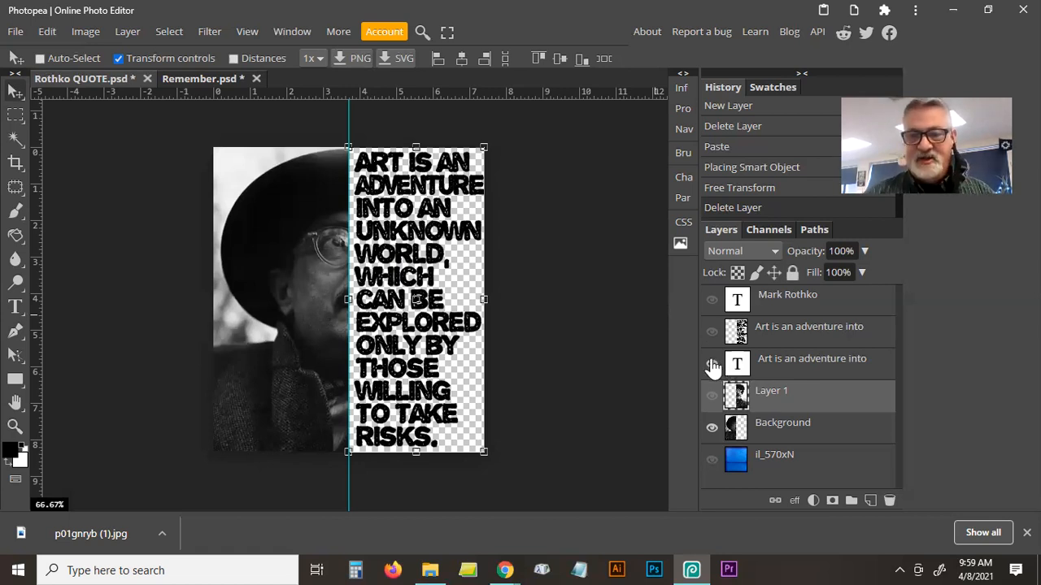
click(712, 365)
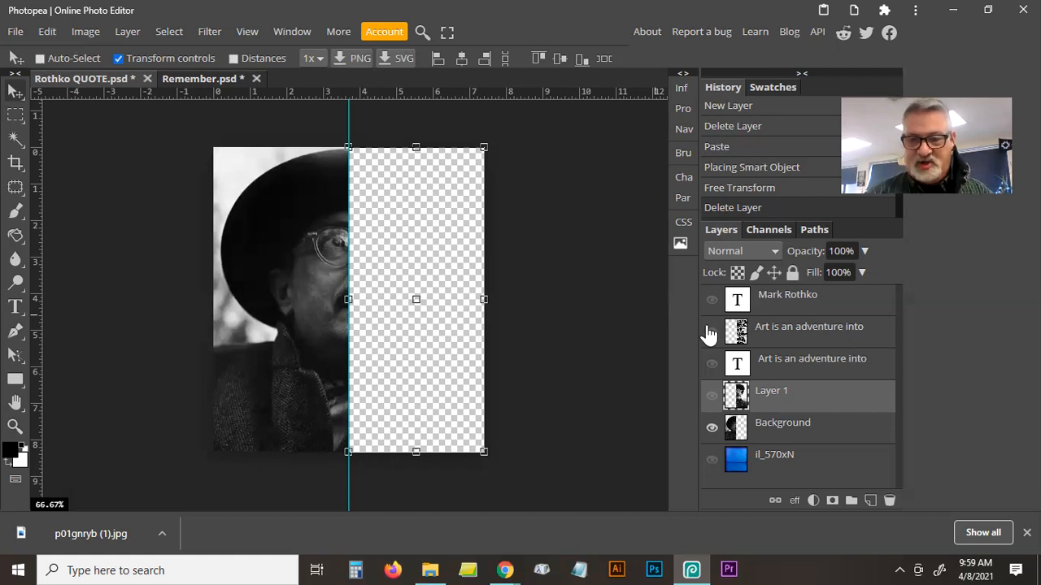
click(712, 333)
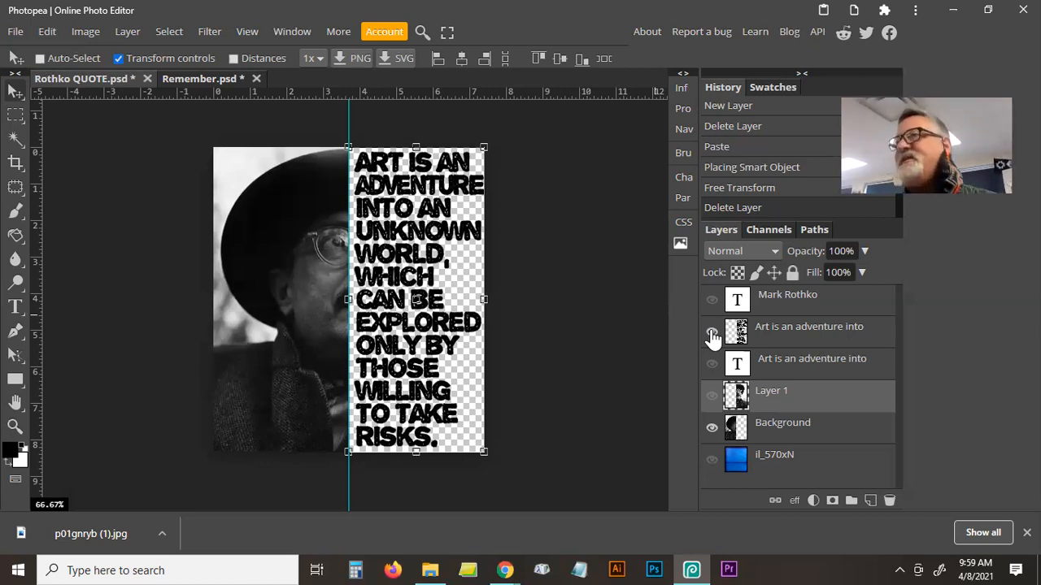
Frame the first lines of the quote at 200% and activate the Magic Wand
click(683, 129)
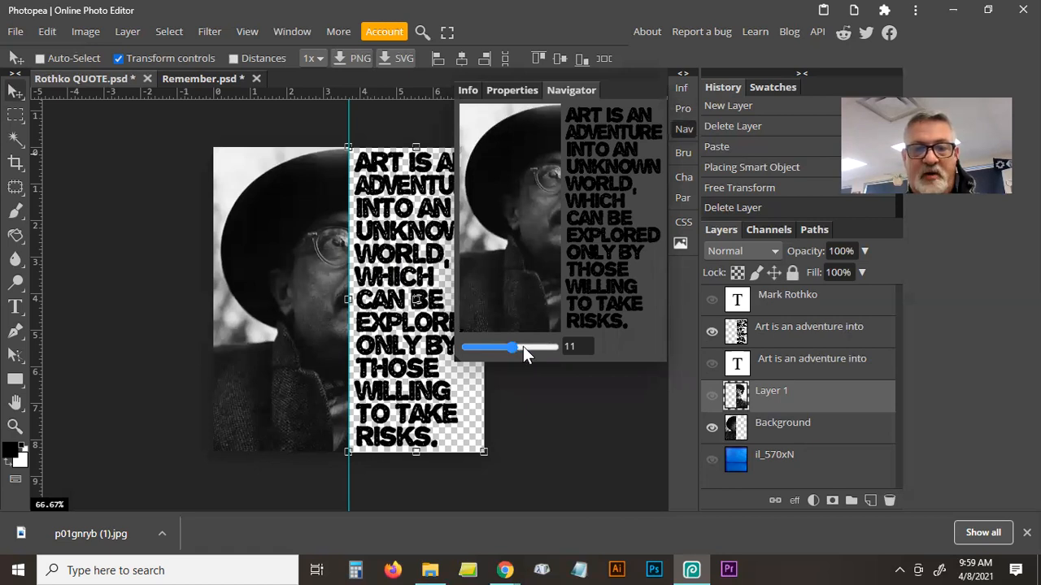
click(523, 346)
drag(605, 193, 622, 150)
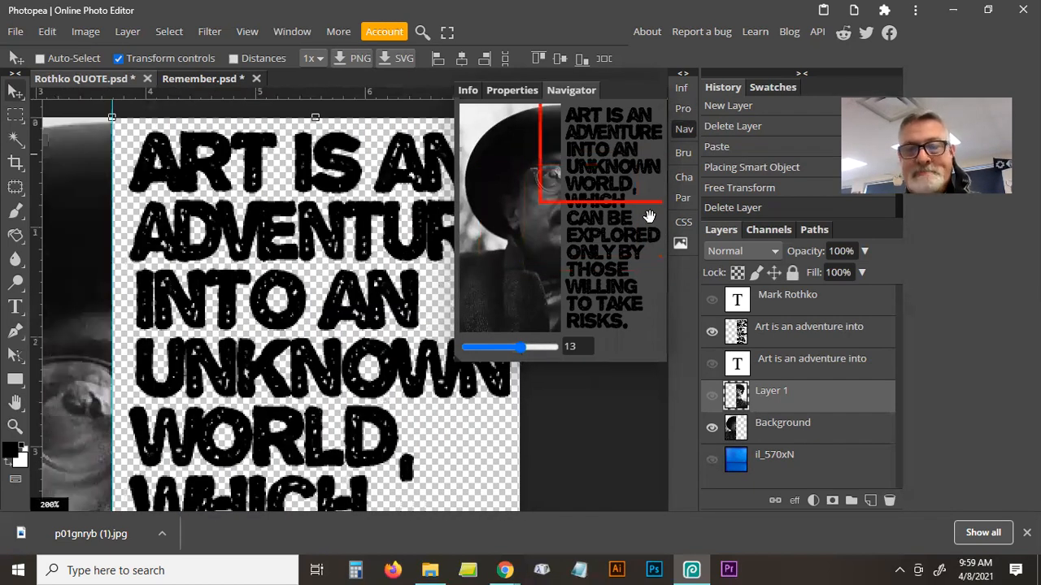
drag(649, 217, 654, 220)
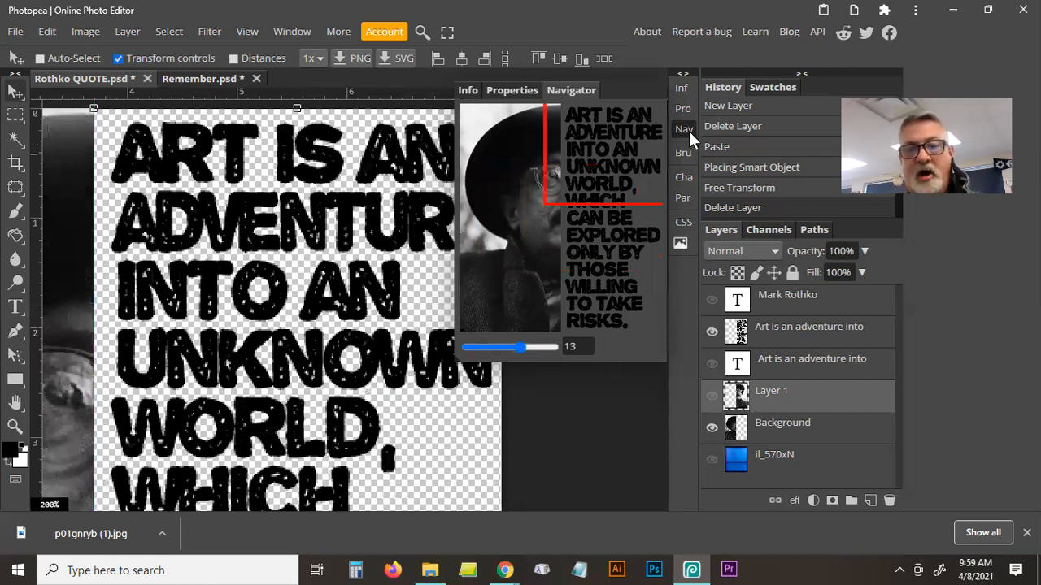
click(689, 131)
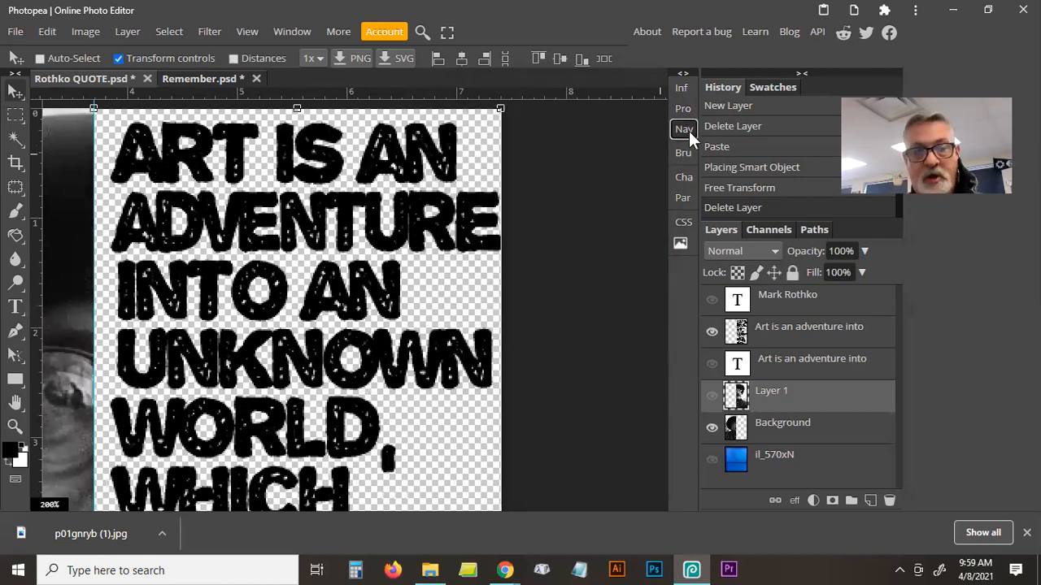
click(17, 141)
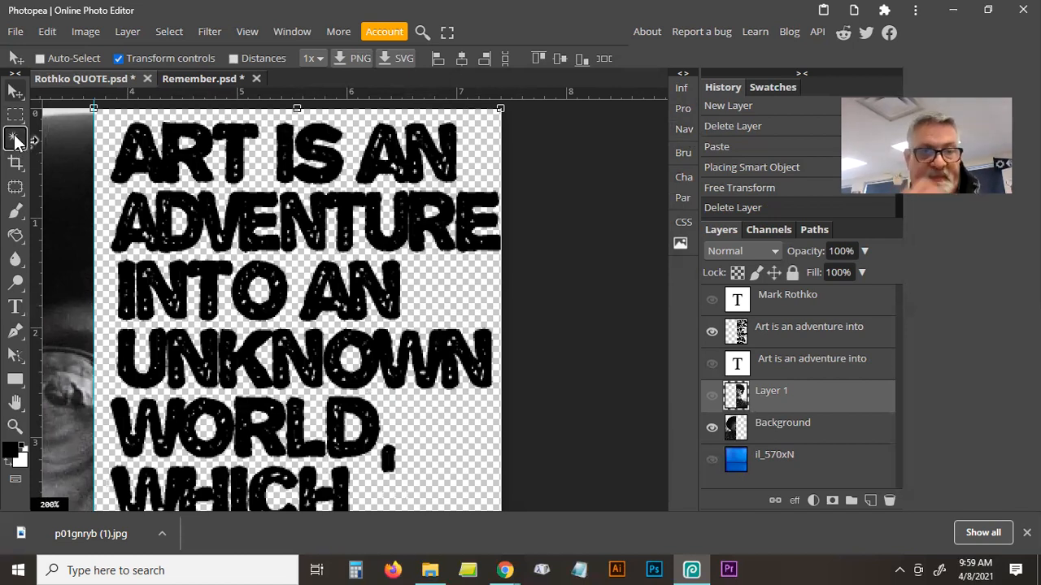
right_click(16, 142)
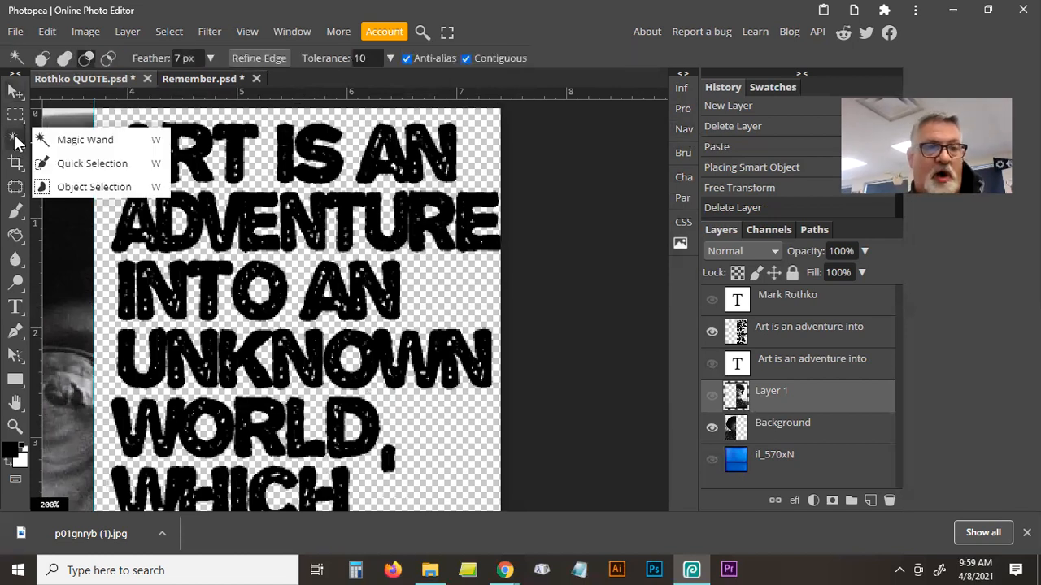
click(66, 141)
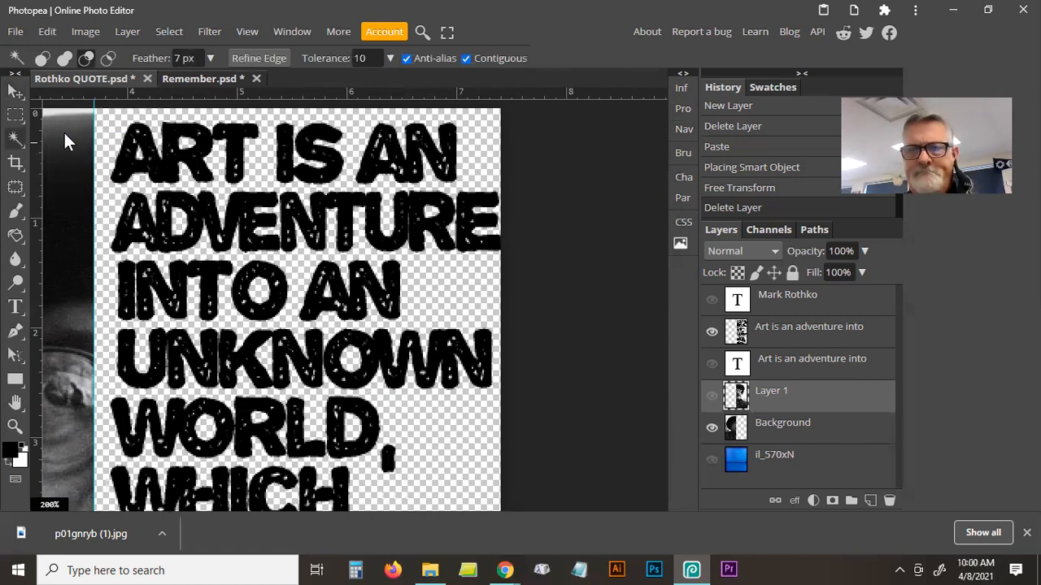
Deselect a Magic Wand trial on Layer 1, and select the first word's black lettering on the rasterized quote layer
click(126, 169)
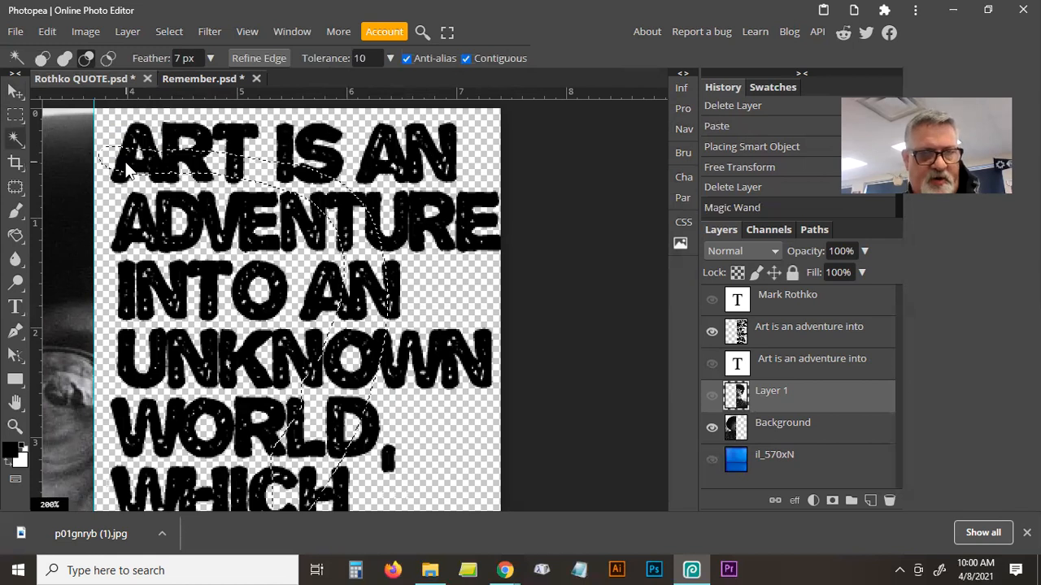
key(ctrl+d)
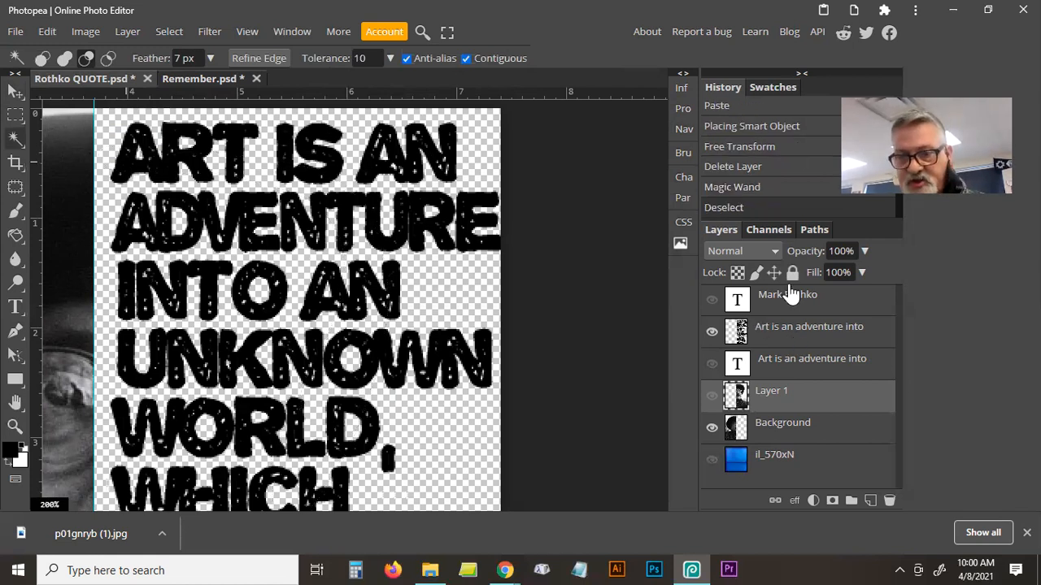
click(790, 324)
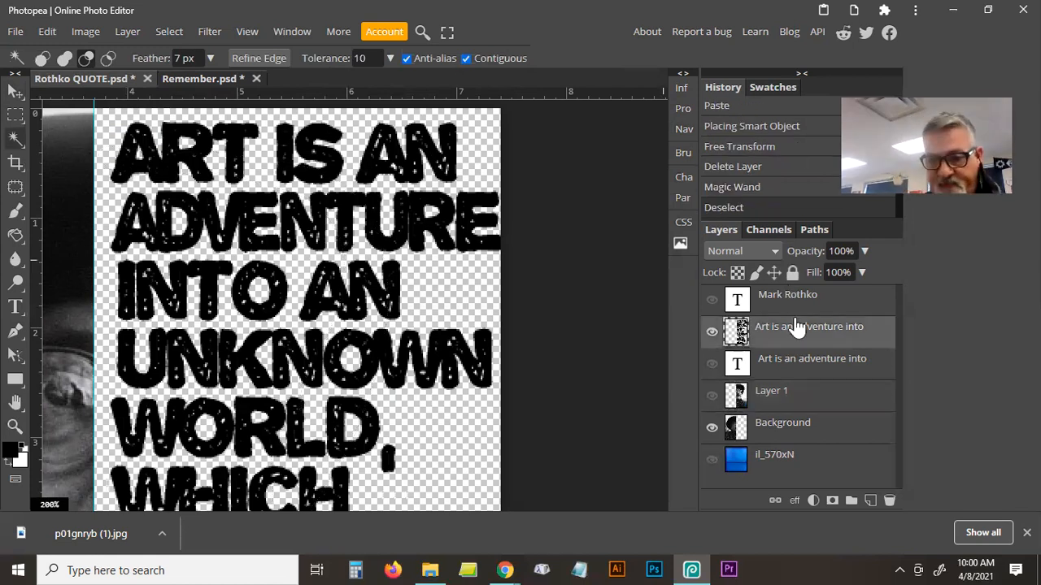
click(153, 164)
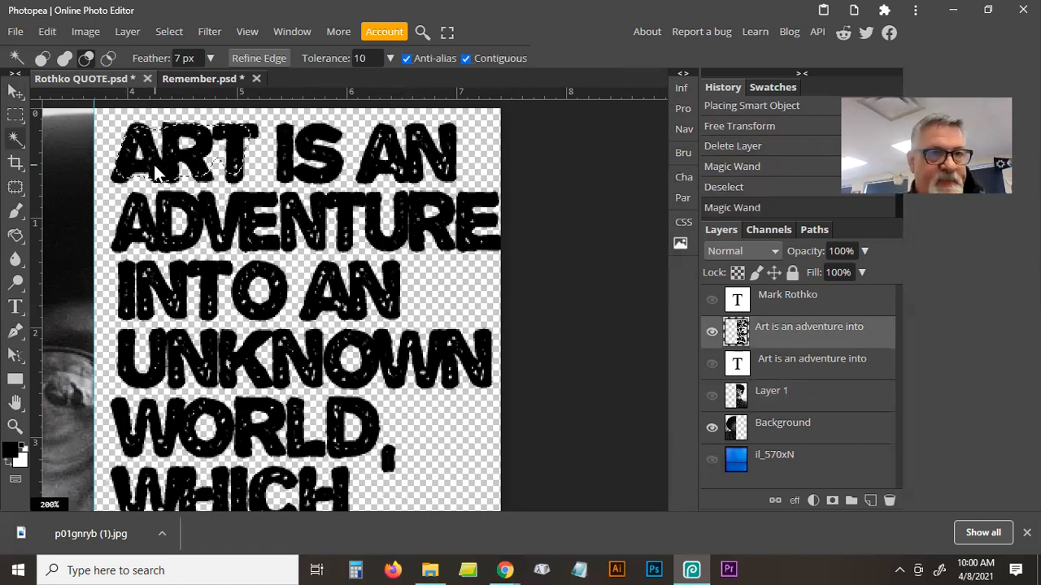
Set the Magic Wand's feather to 0 px, try it on the first letter, and clear the selection
double_click(175, 59)
text(0)
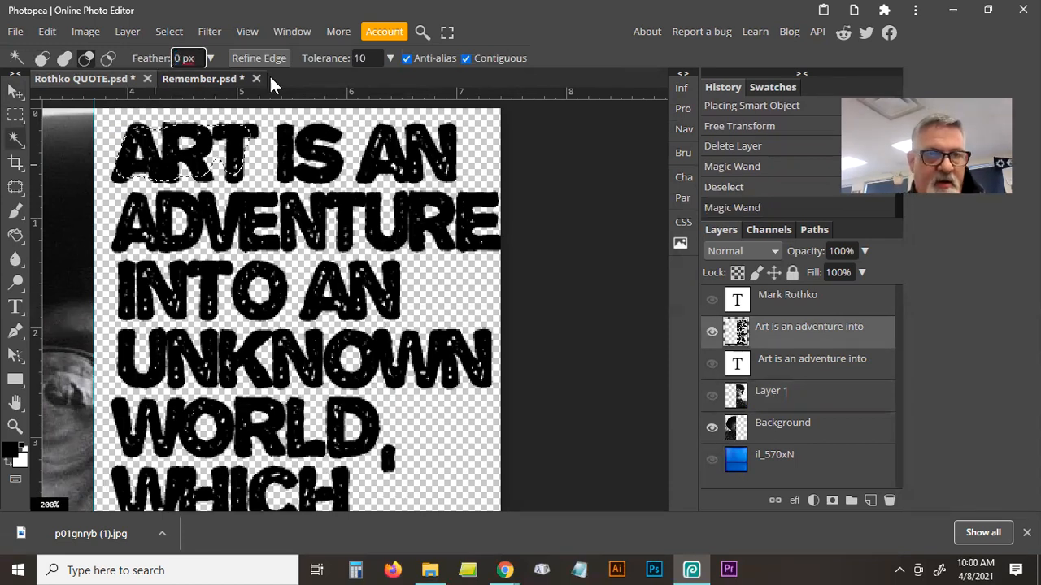
click(115, 177)
click(115, 176)
key(alt)
key(ctrl+d)
Set the Magic Wand's feather to 1 px and select the word "ART" on the rasterized quote layer
click(172, 59)
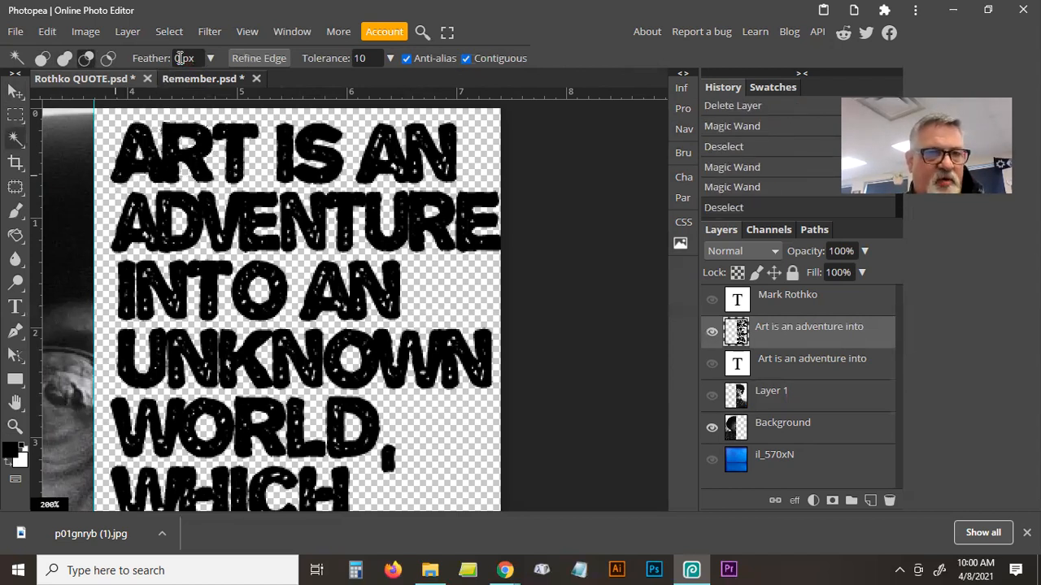
double_click(167, 60)
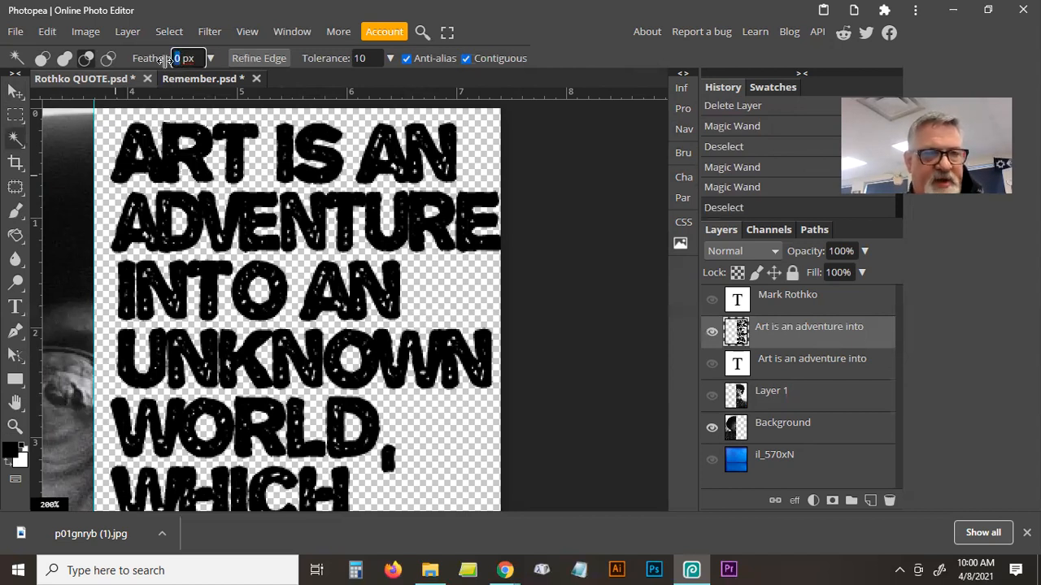
text(1)
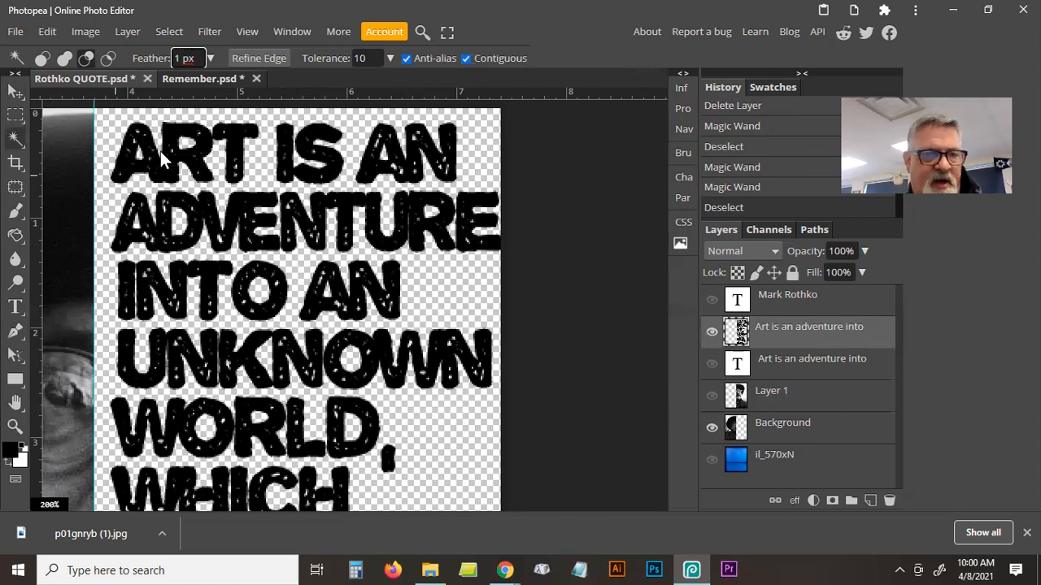
click(368, 57)
click(185, 57)
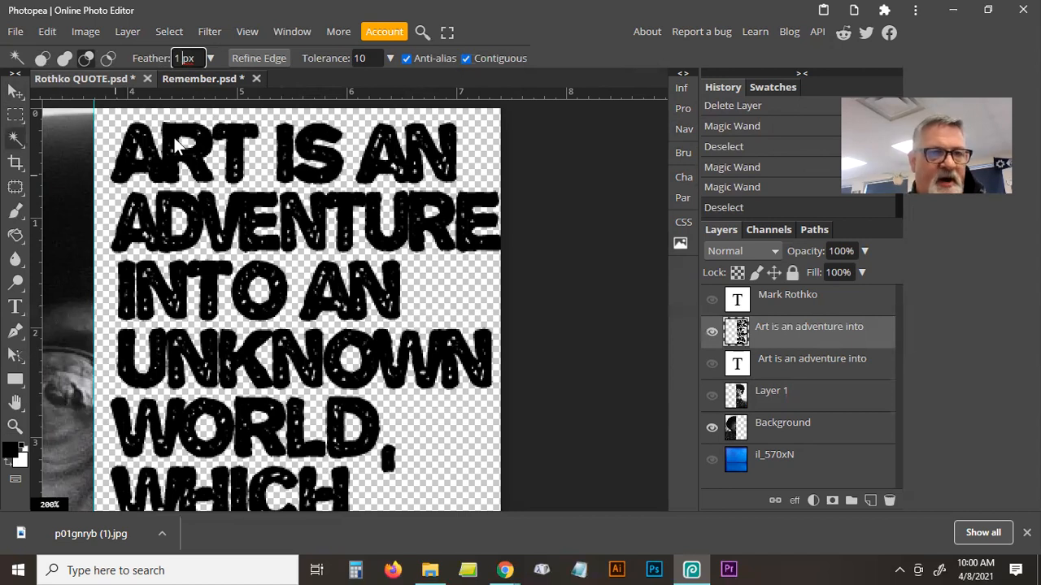
click(160, 180)
click(160, 180)
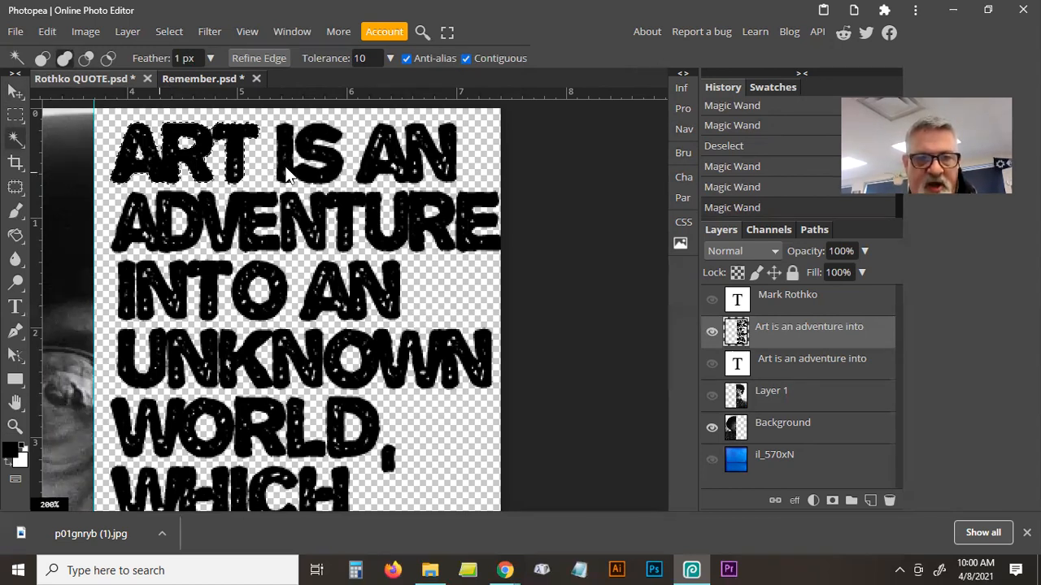
Add the lettering of "IS AN ADVENTURE INTO AN UNKNOWN WORLD," to the Magic Wand selection
click(285, 175)
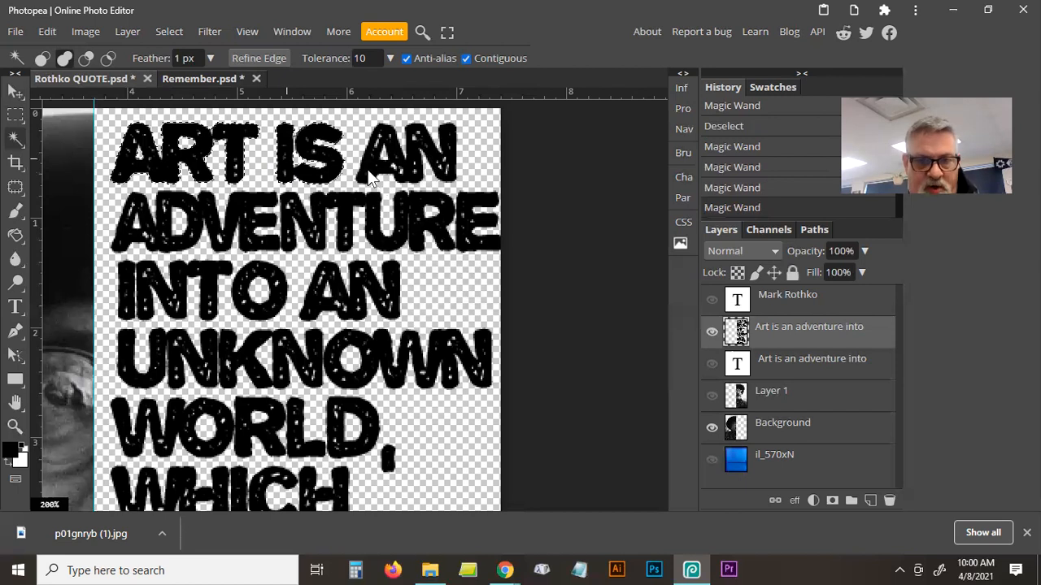
click(368, 175)
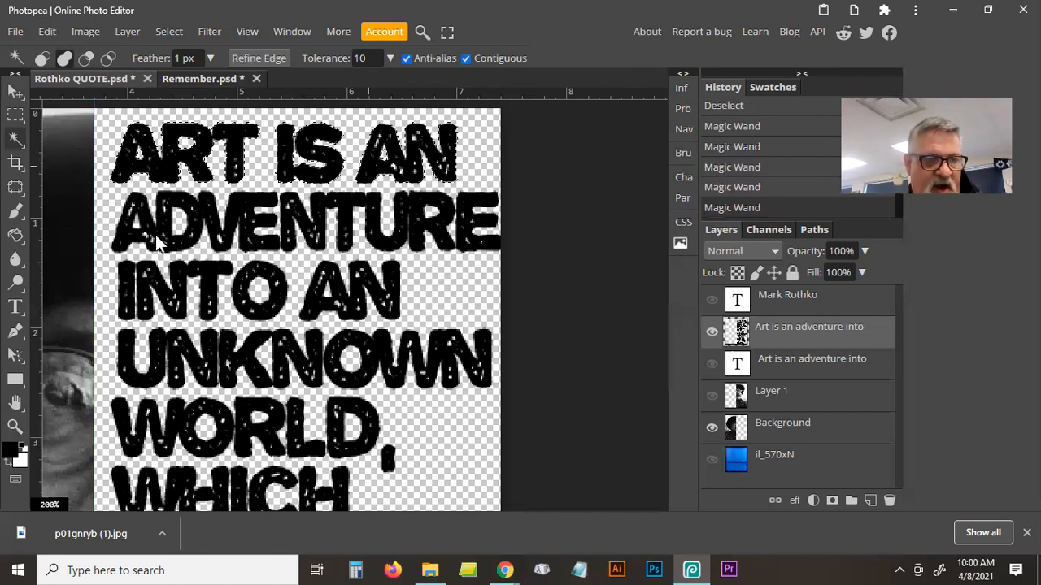
click(154, 251)
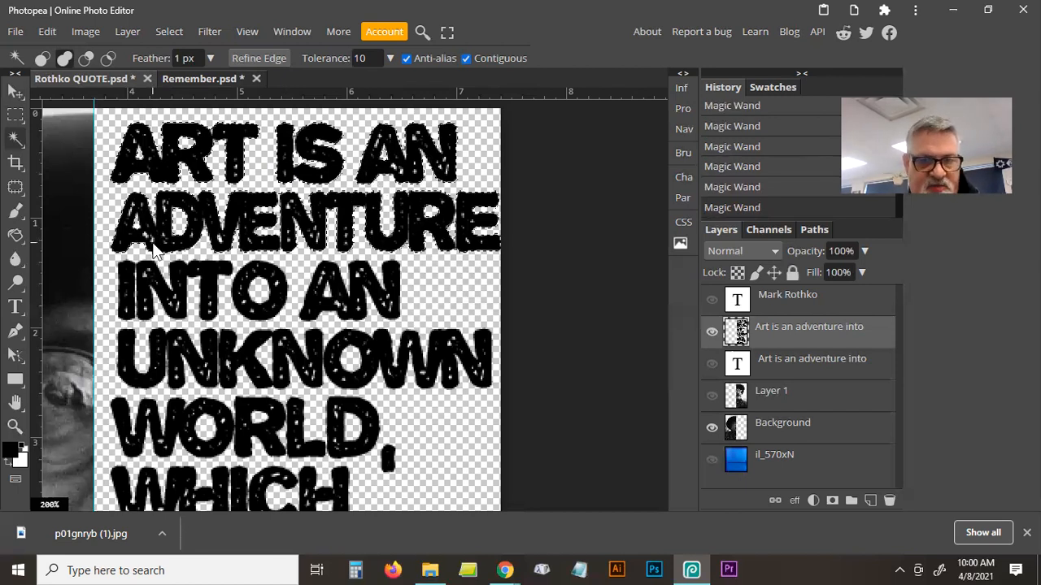
click(126, 289)
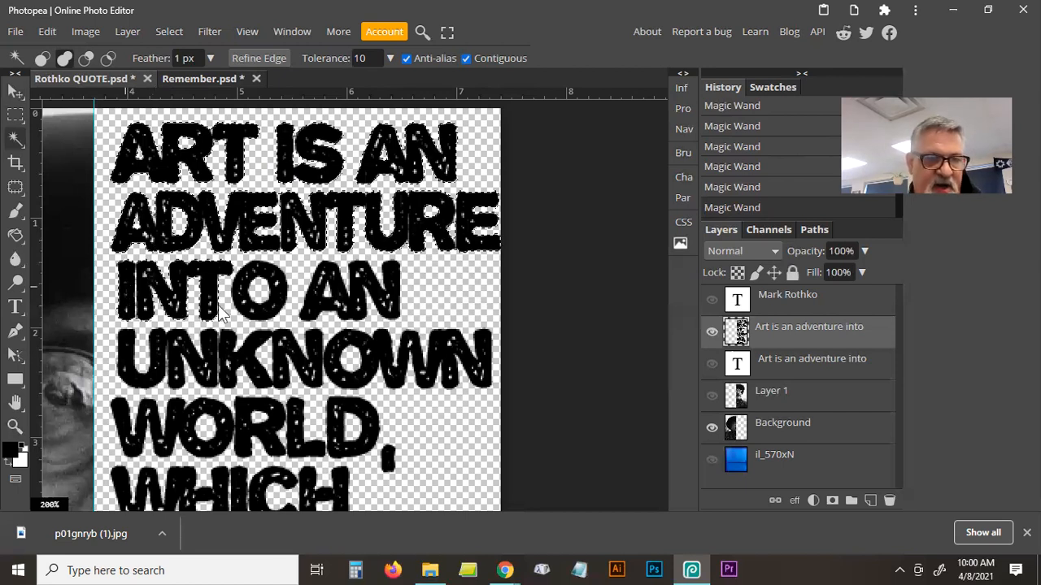
click(267, 314)
click(321, 313)
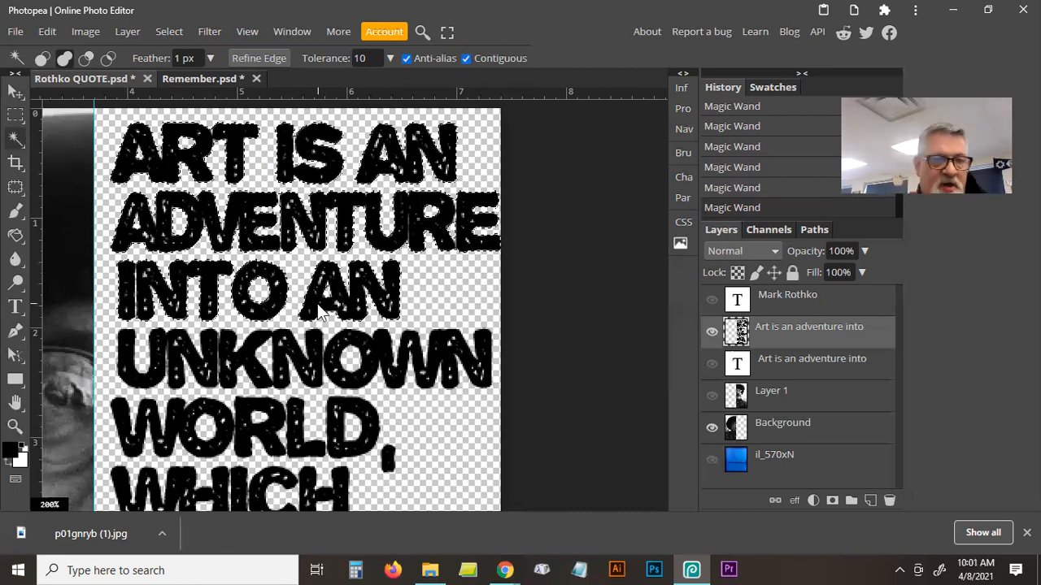
click(151, 386)
click(429, 387)
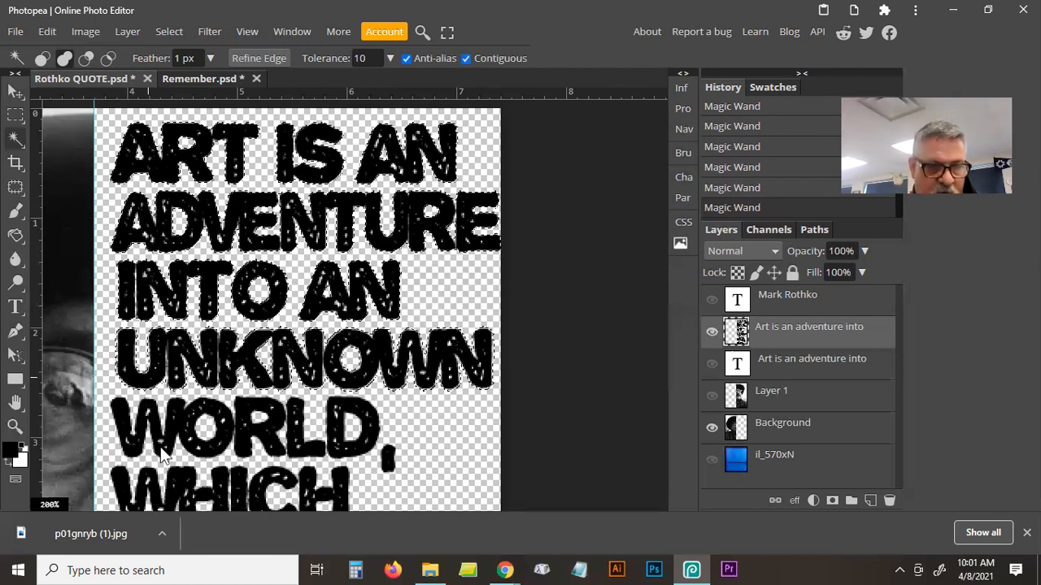
click(391, 461)
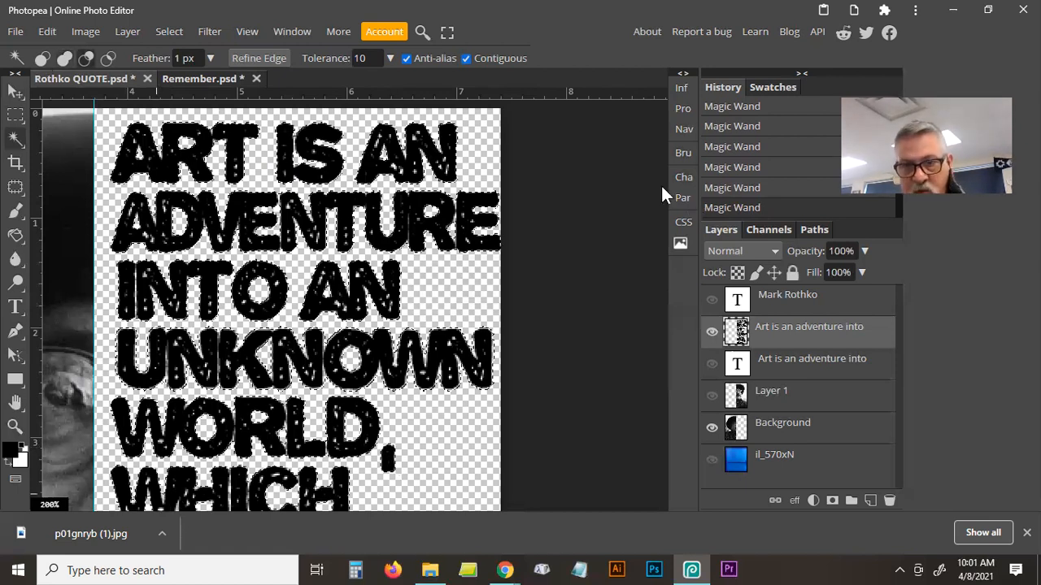
Add the remaining lines of the quote, down to "RISKS.", to the Magic Wand selection
key(space)
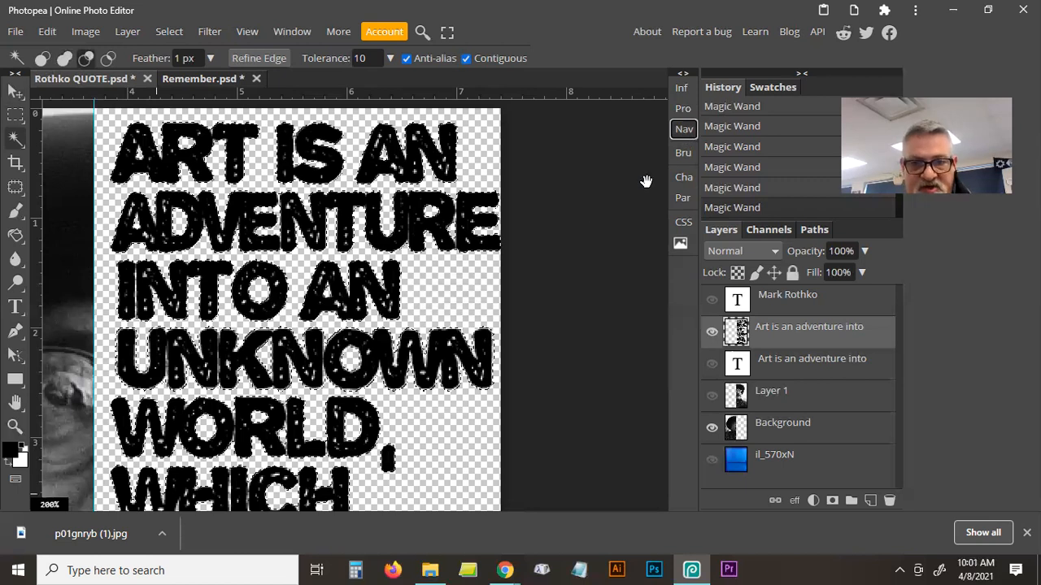
drag(623, 192, 631, 261)
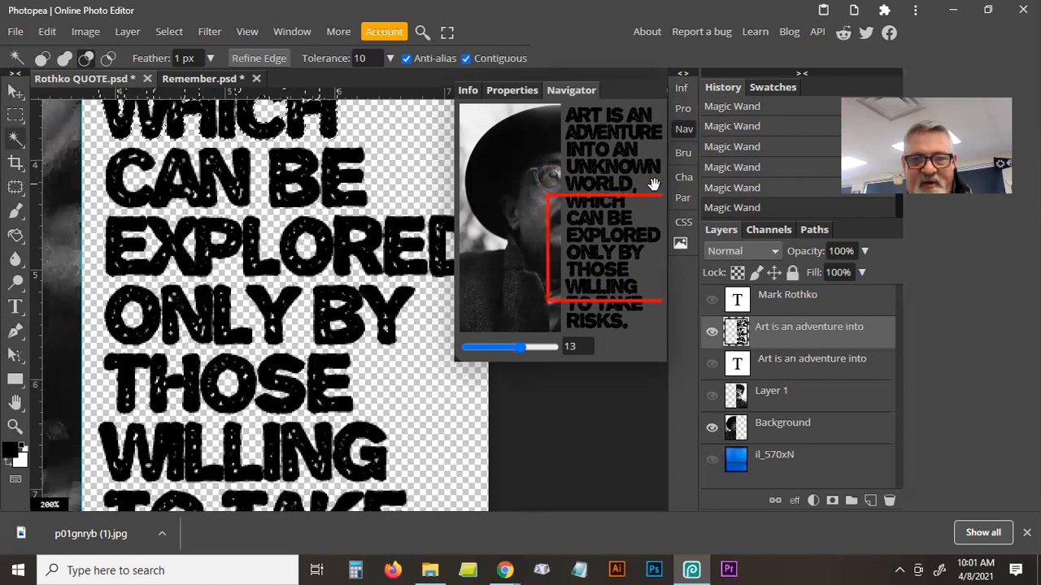
drag(654, 185, 654, 187)
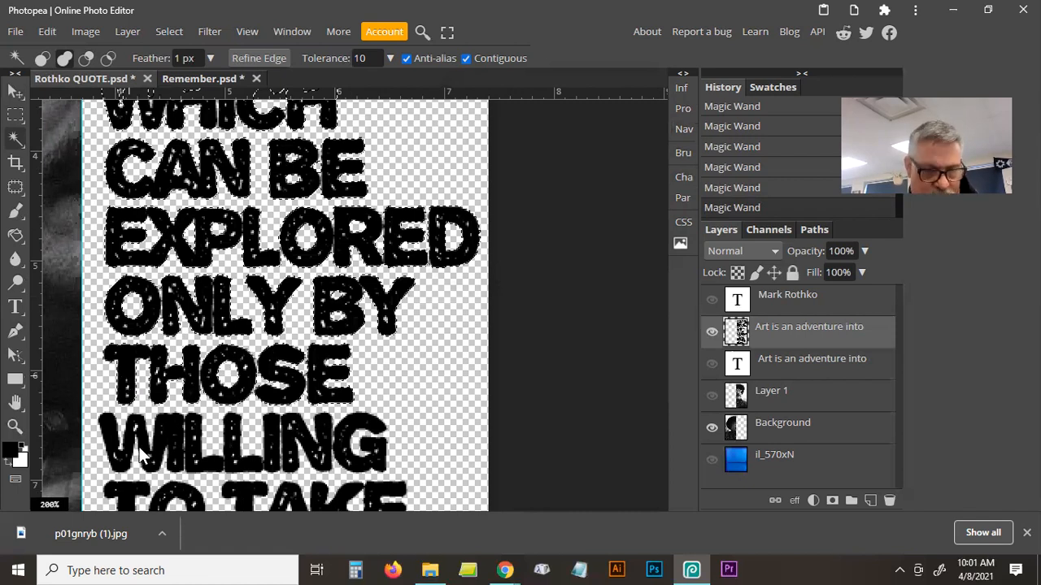
click(690, 130)
drag(614, 266, 619, 295)
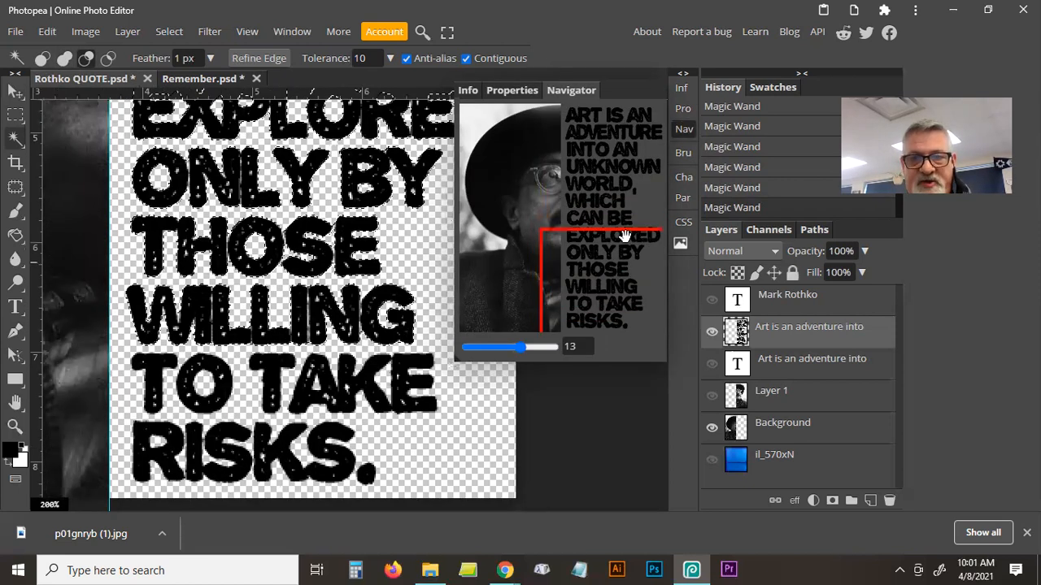
click(692, 127)
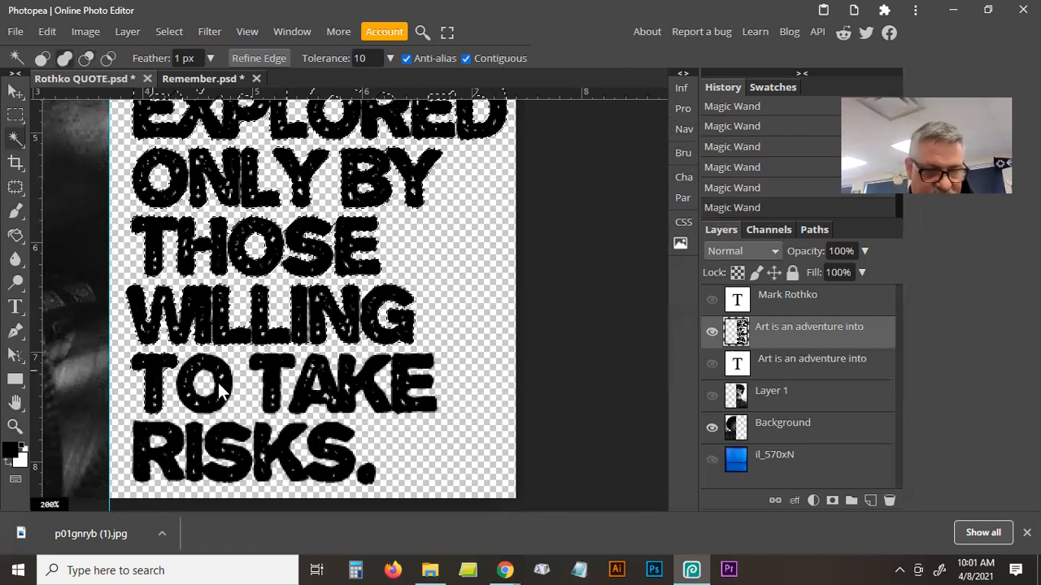
click(330, 399)
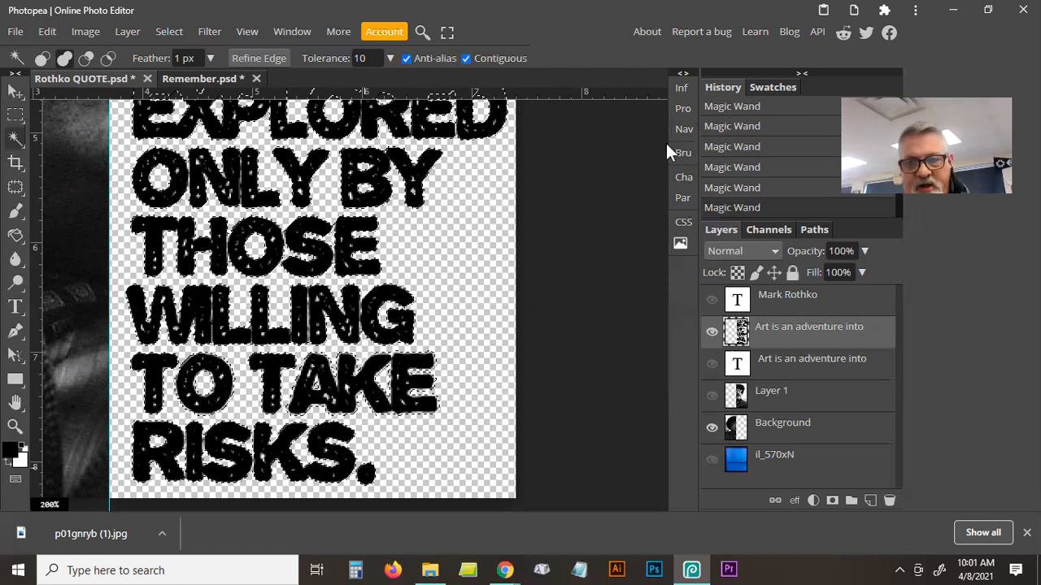
Duplicate Layer 1 and make the copy visible in place of the rasterized quote layer, keeping the lettering selected
click(683, 128)
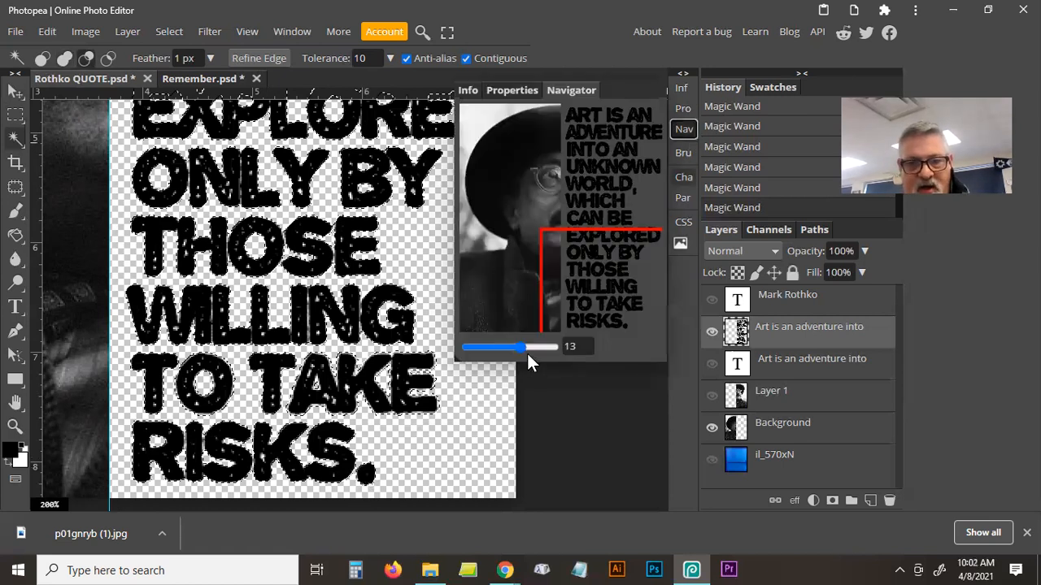
drag(516, 347, 513, 346)
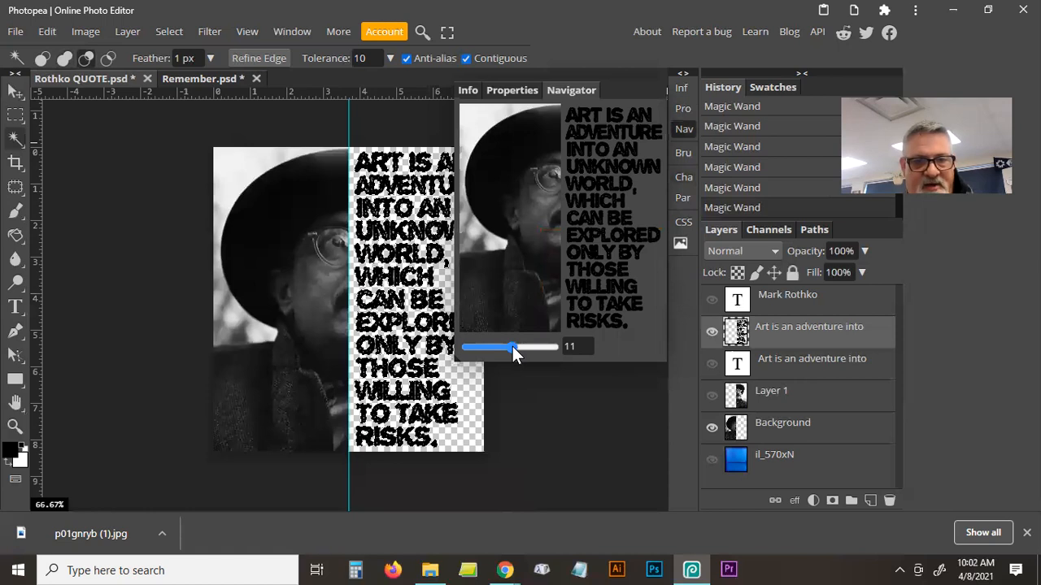
click(685, 130)
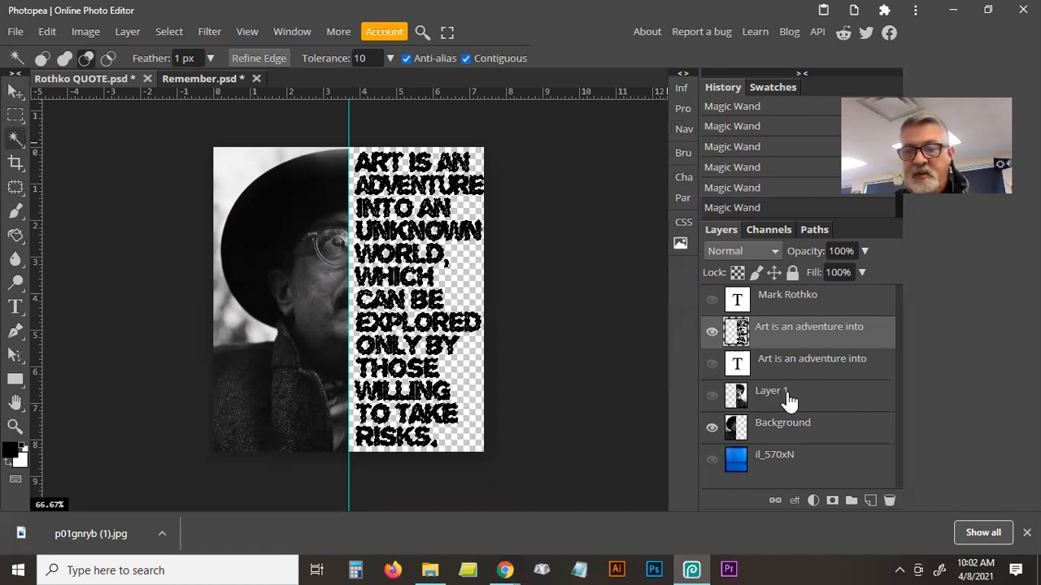
drag(789, 400, 871, 498)
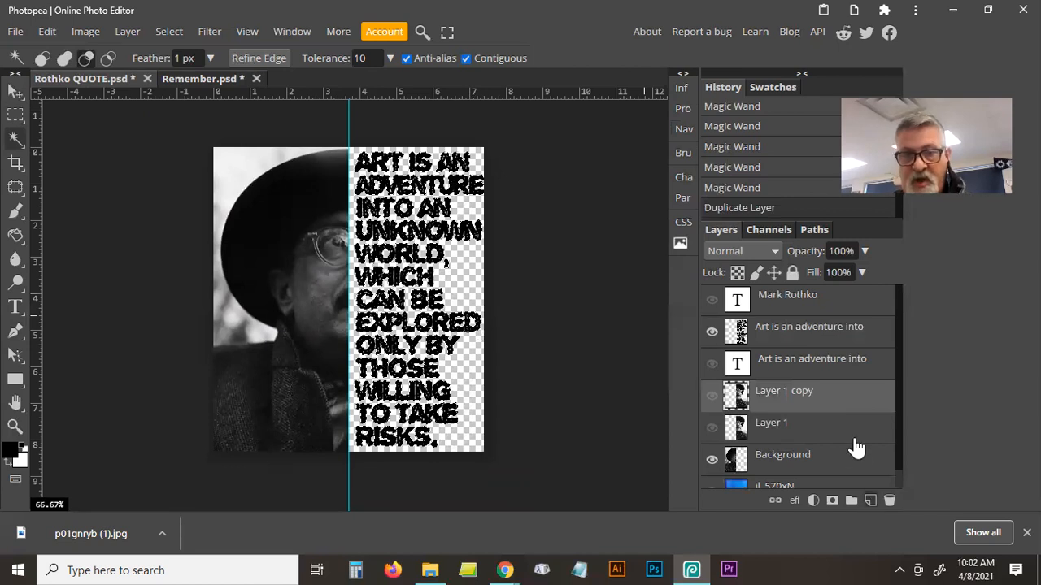
click(712, 396)
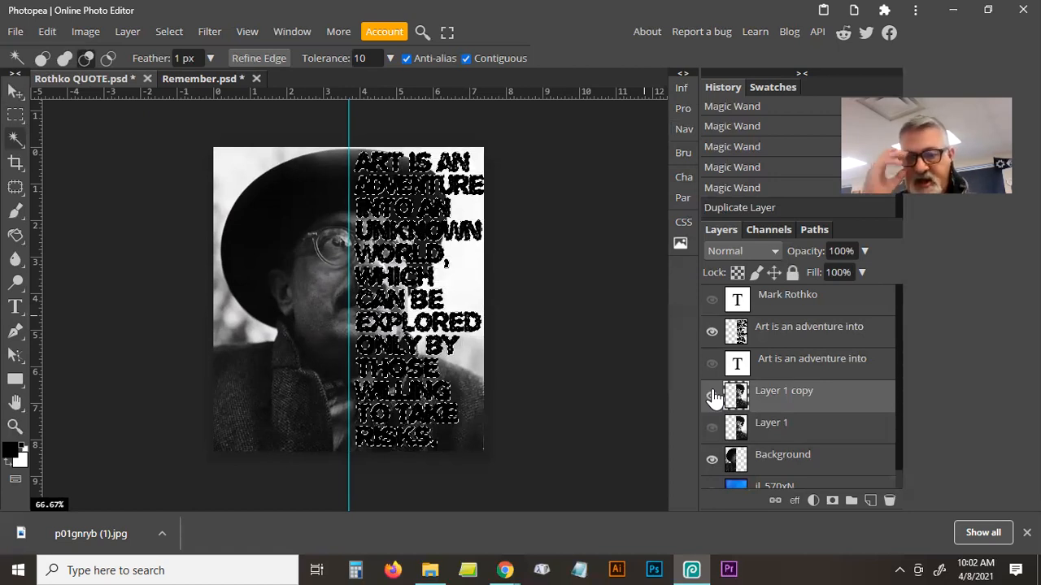
click(712, 332)
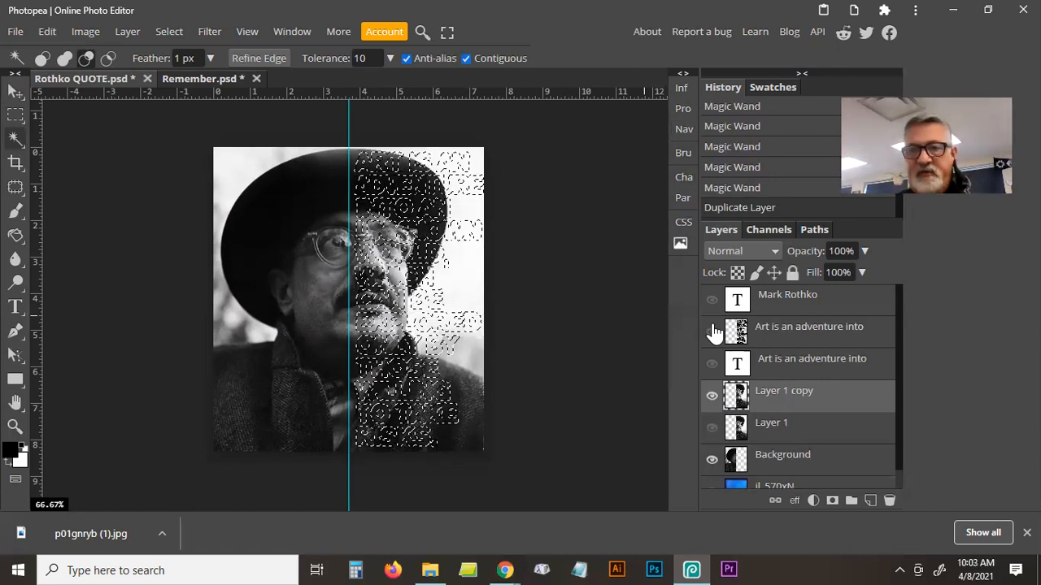
Invert the lettering selection, clear the area outside the letters from Layer 1 copy, and deselect
click(685, 129)
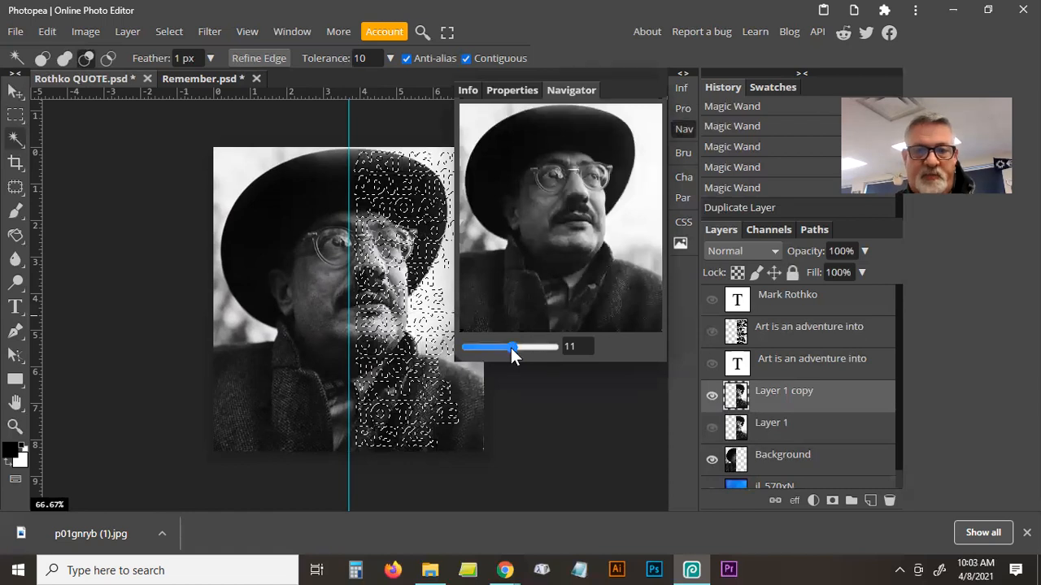
click(519, 347)
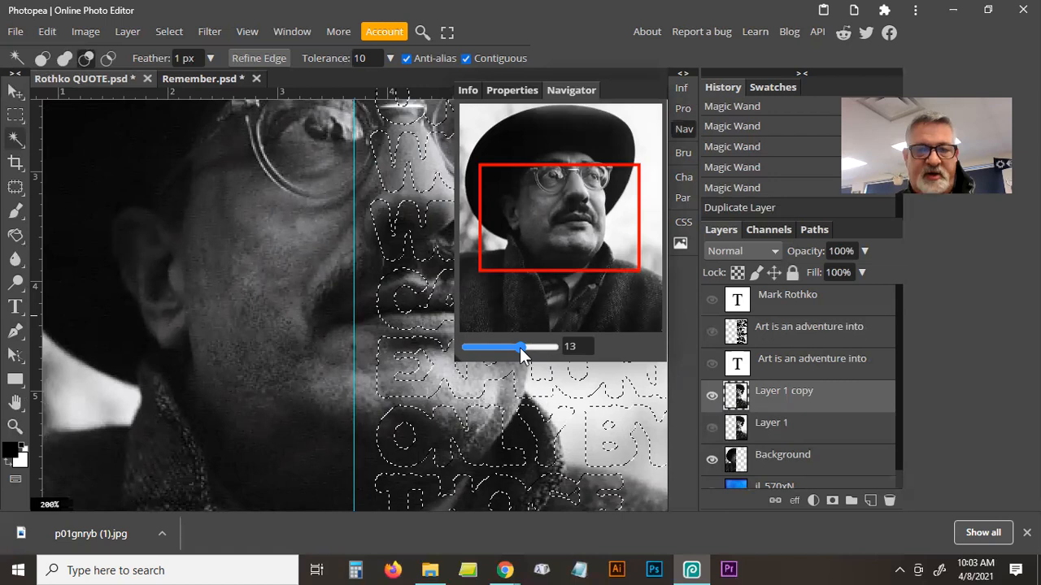
click(514, 345)
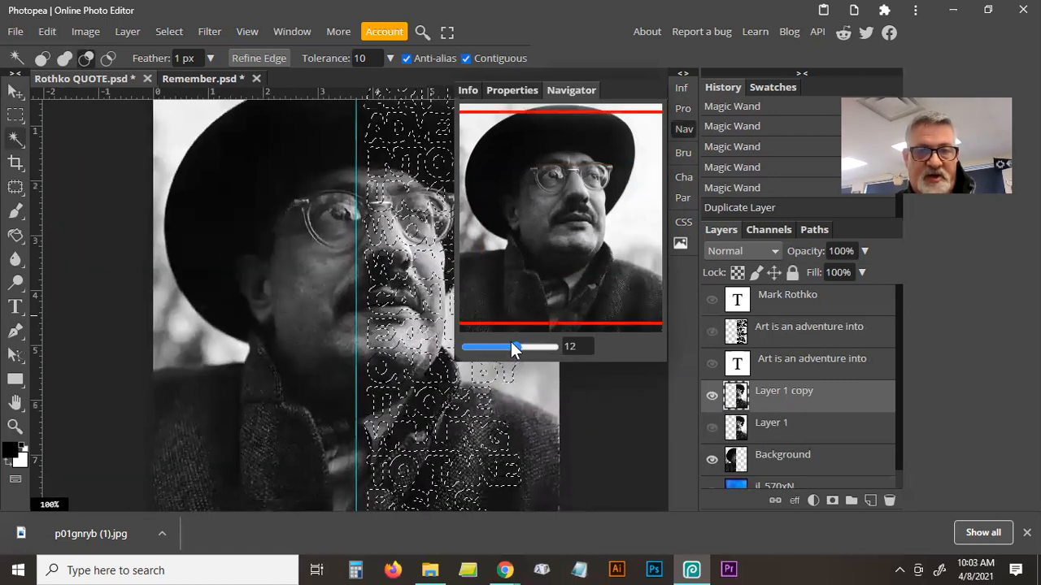
click(511, 345)
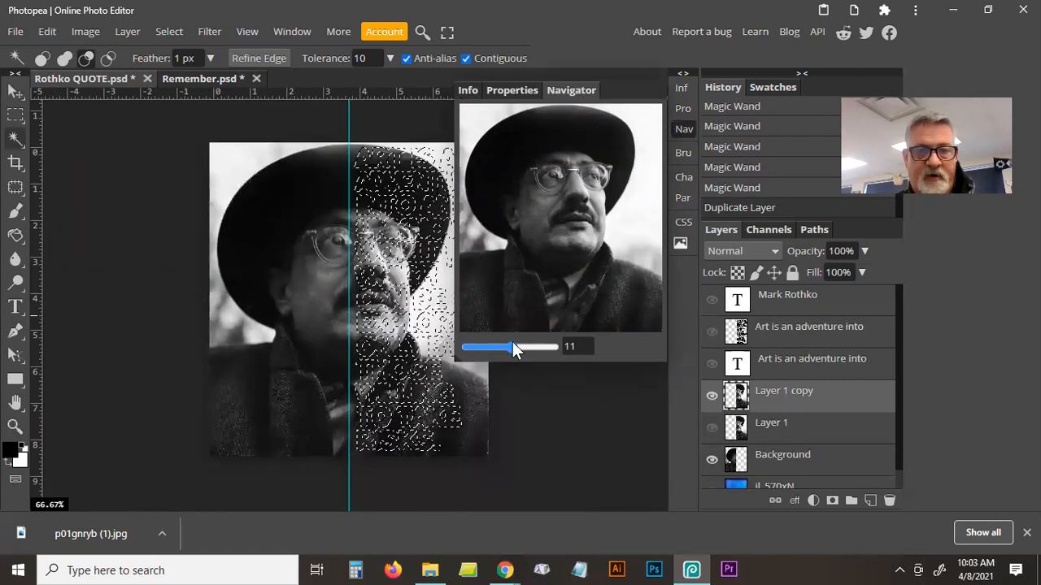
click(689, 123)
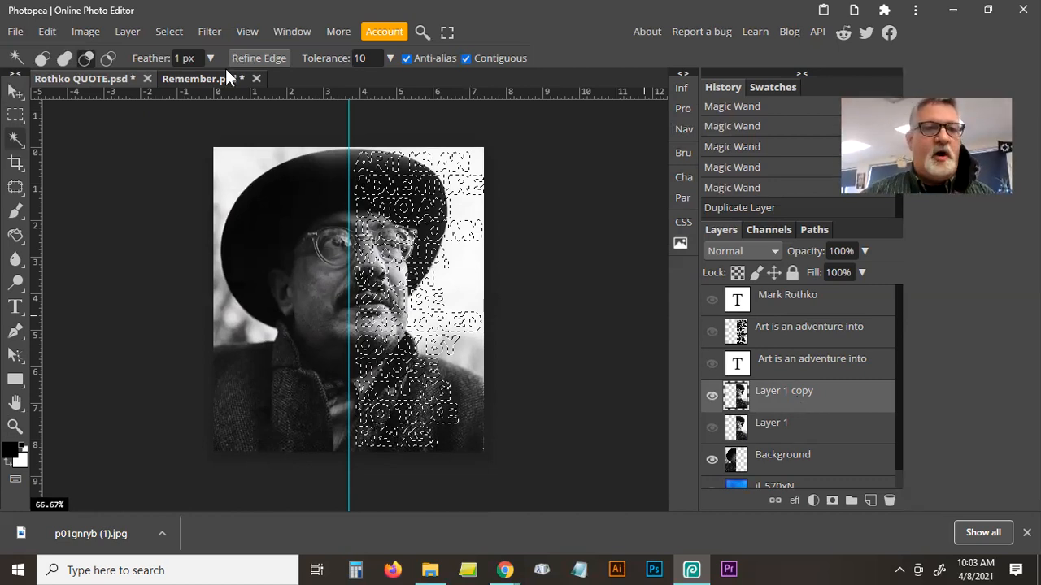
click(169, 33)
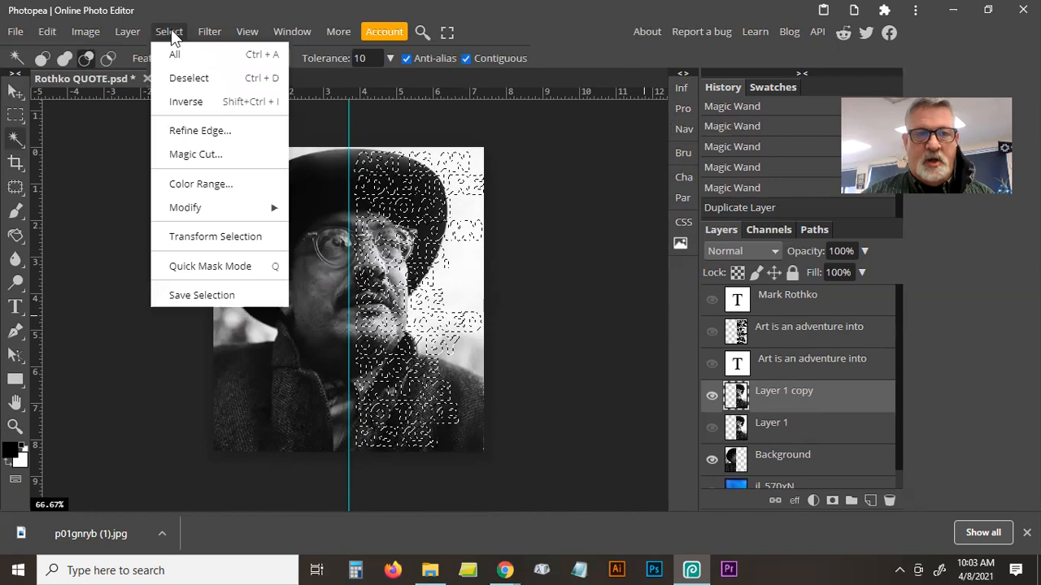
click(187, 103)
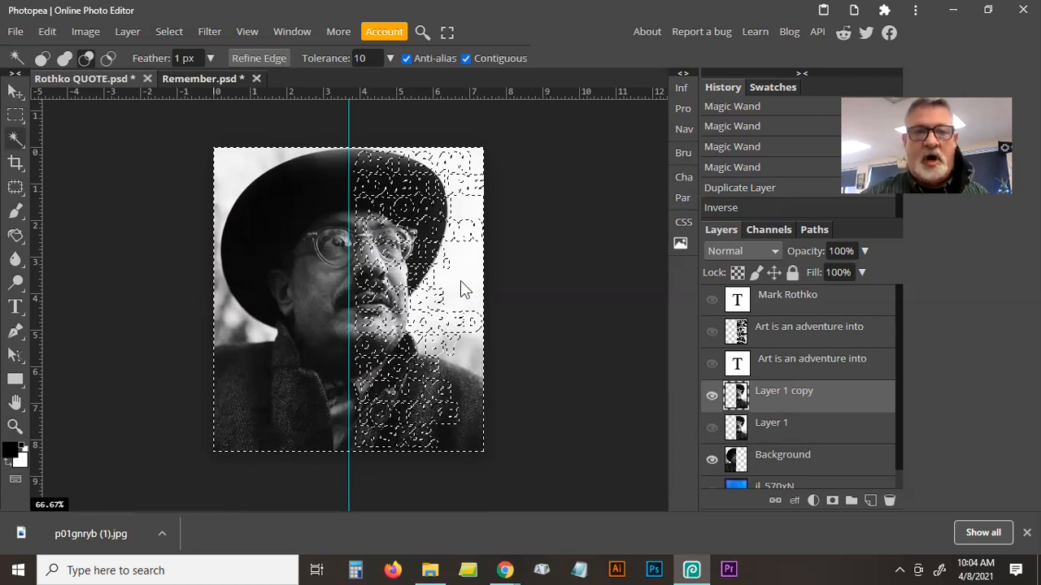
key(Delete)
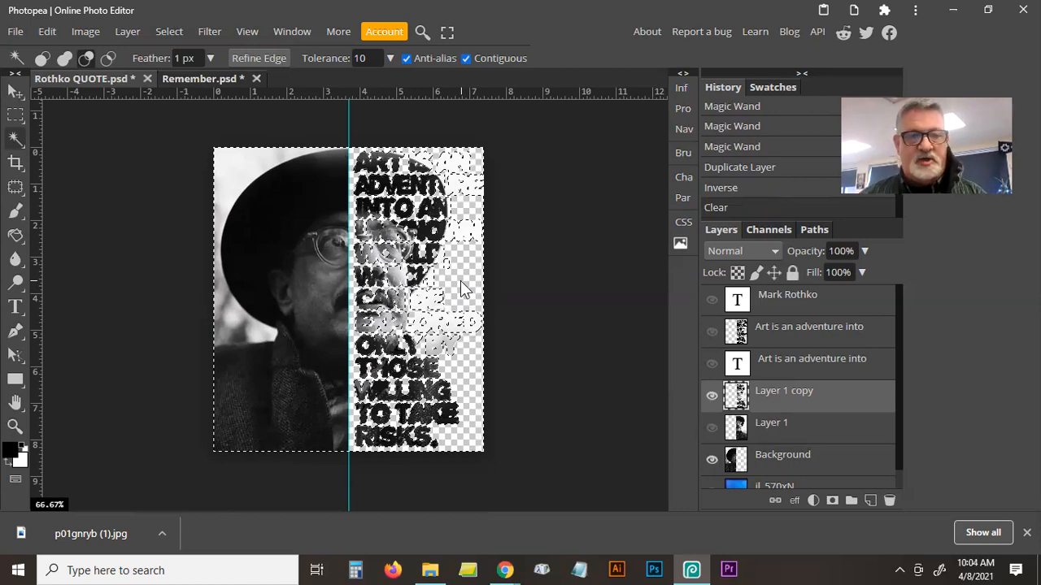
key(ctrl+d)
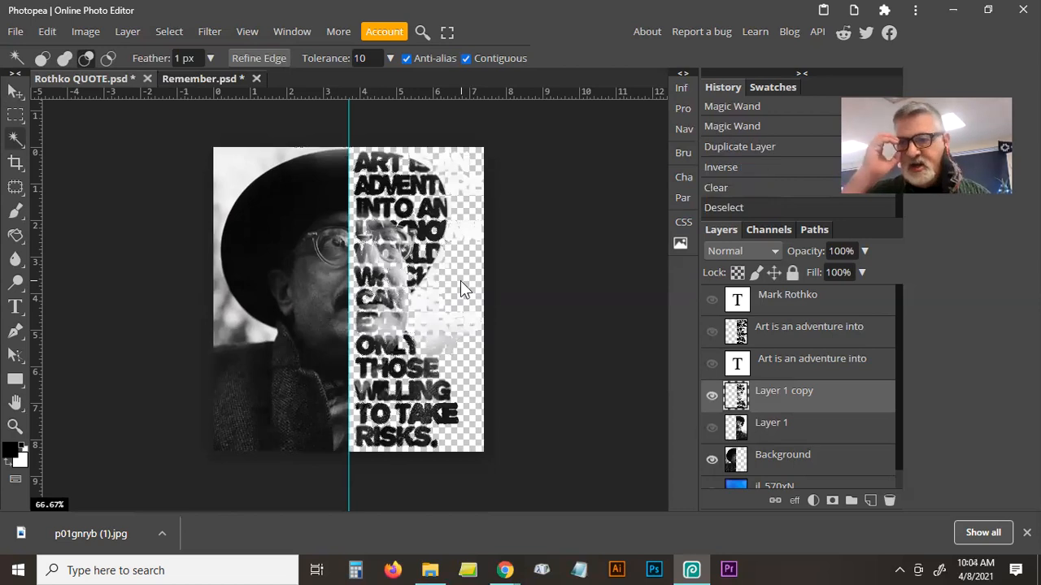
Move the hidden rasterized quote layer below the il_570xN layer in the layer stack
click(684, 128)
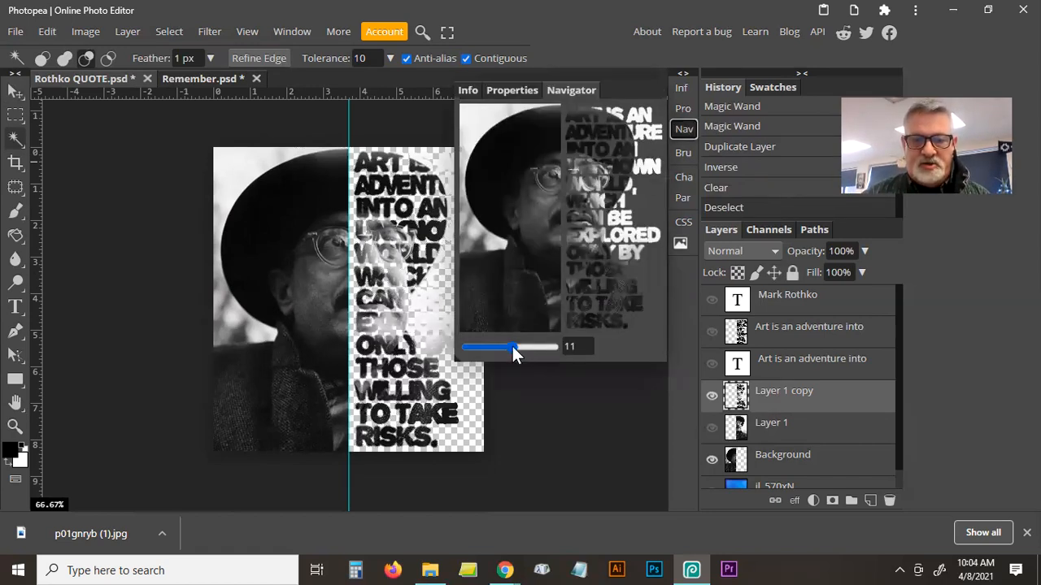
drag(513, 346, 519, 347)
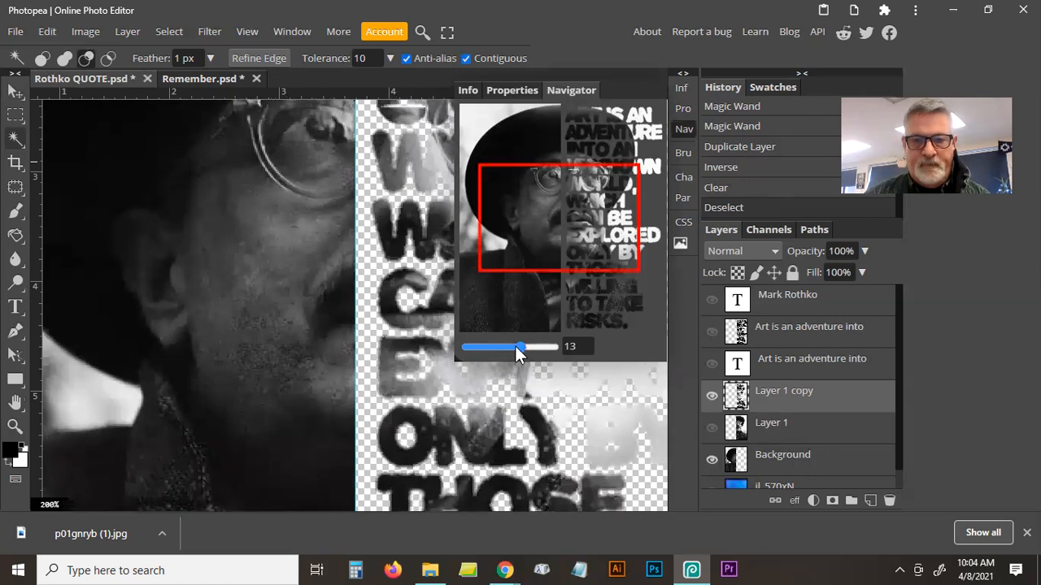
click(584, 199)
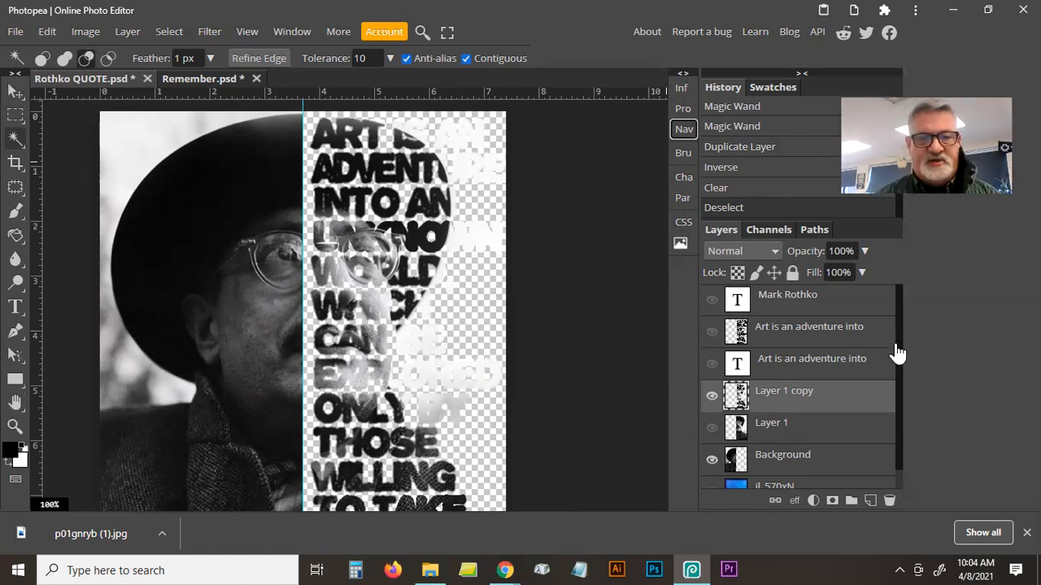
drag(900, 359, 888, 254)
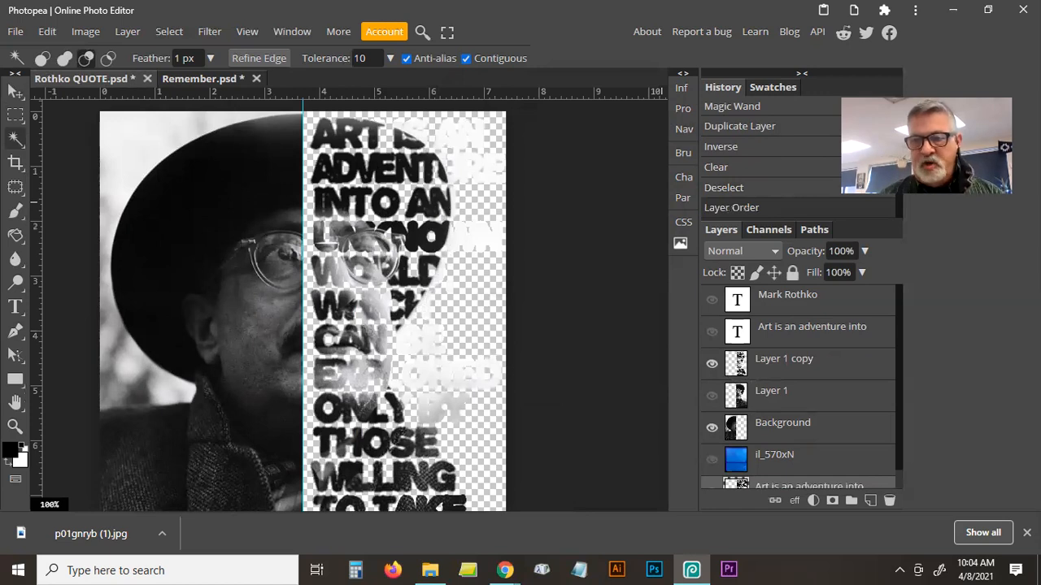
scroll(895, 378, down, 1)
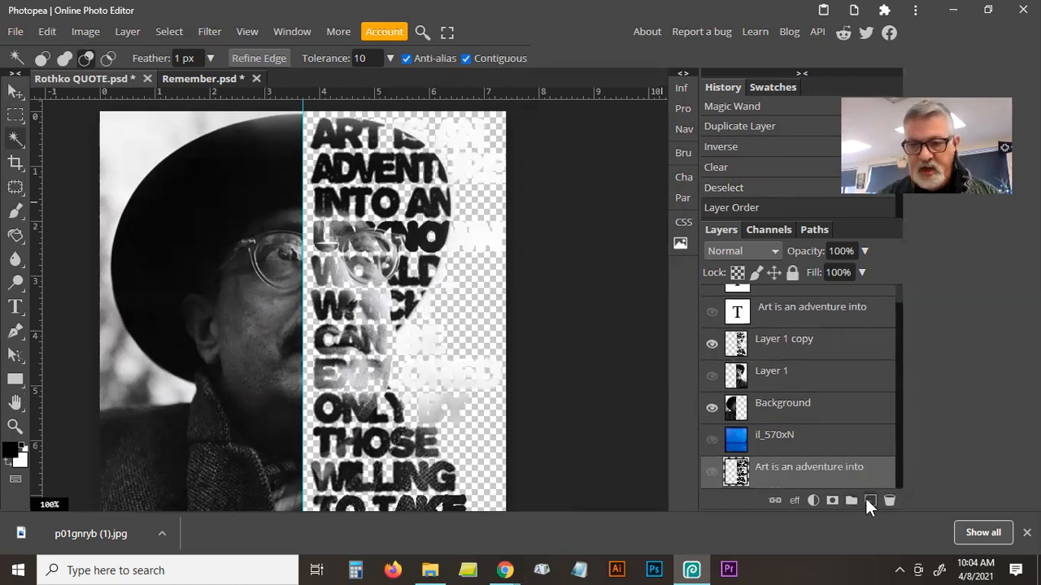
Add a new layer at the very bottom of the layer stack and fill it with white using the Paint Bucket
click(868, 502)
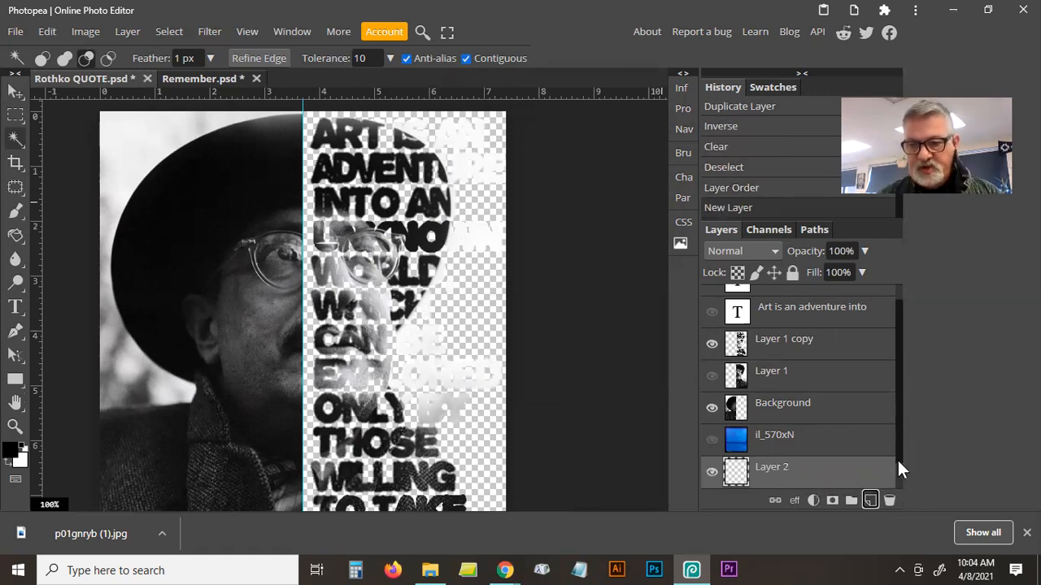
scroll(770, 441, down, 1)
drag(767, 436, 761, 446)
drag(782, 488, 783, 495)
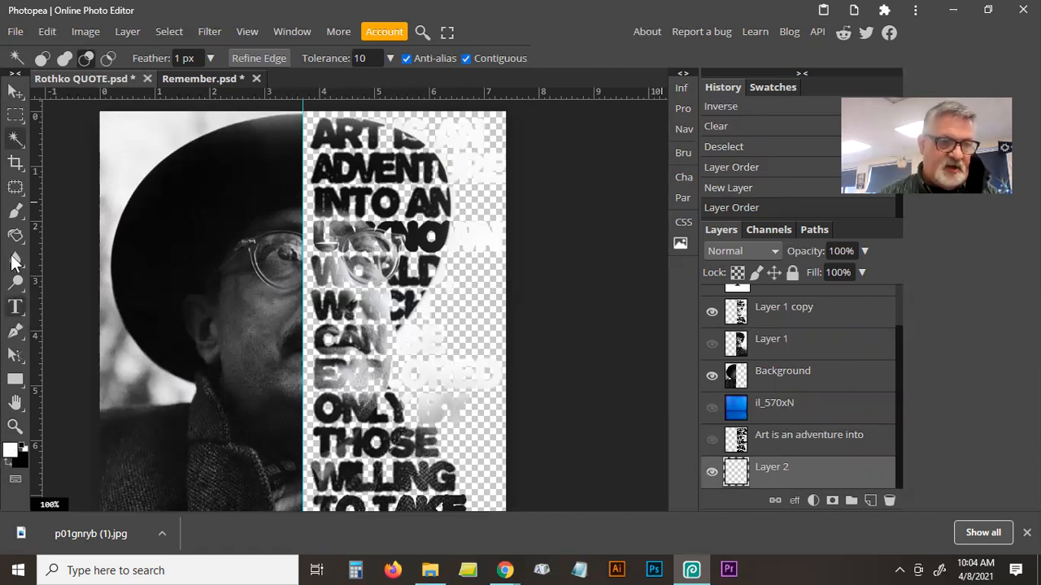
key(g)
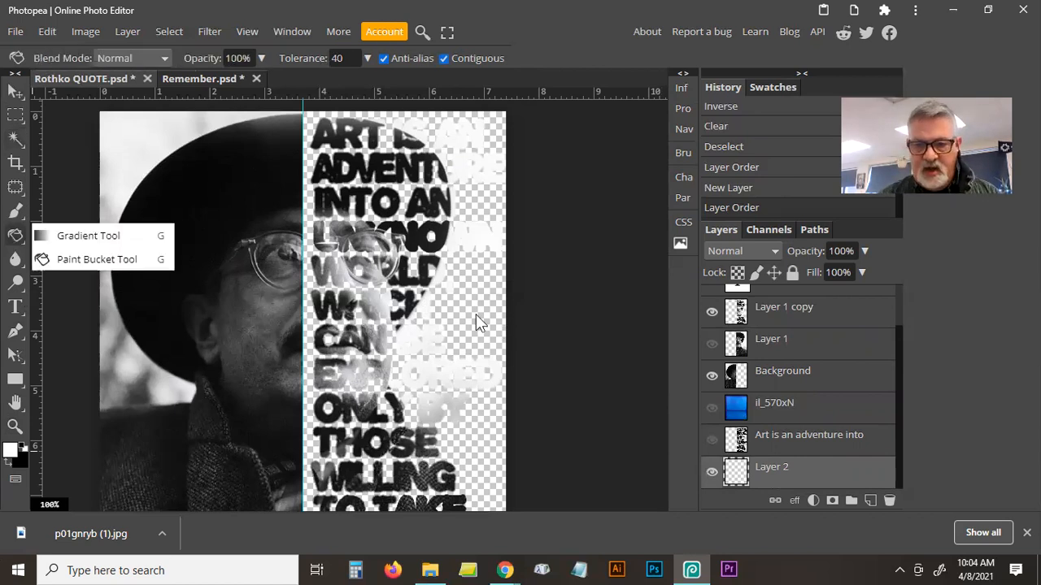
click(483, 312)
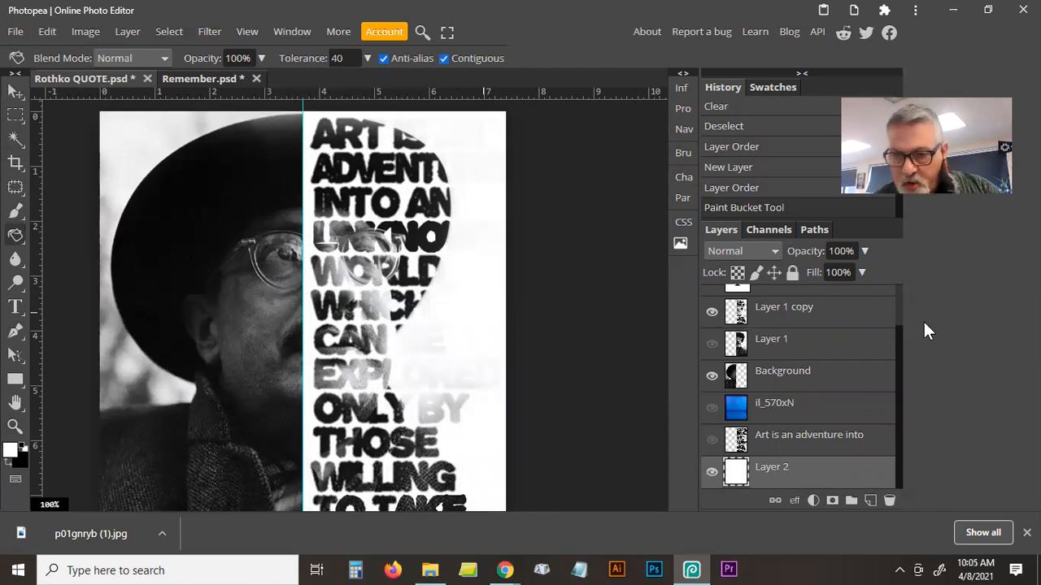
Add a drop shadow to Layer 1 copy with angle -101°, distance 0 px and spread 18%
click(835, 321)
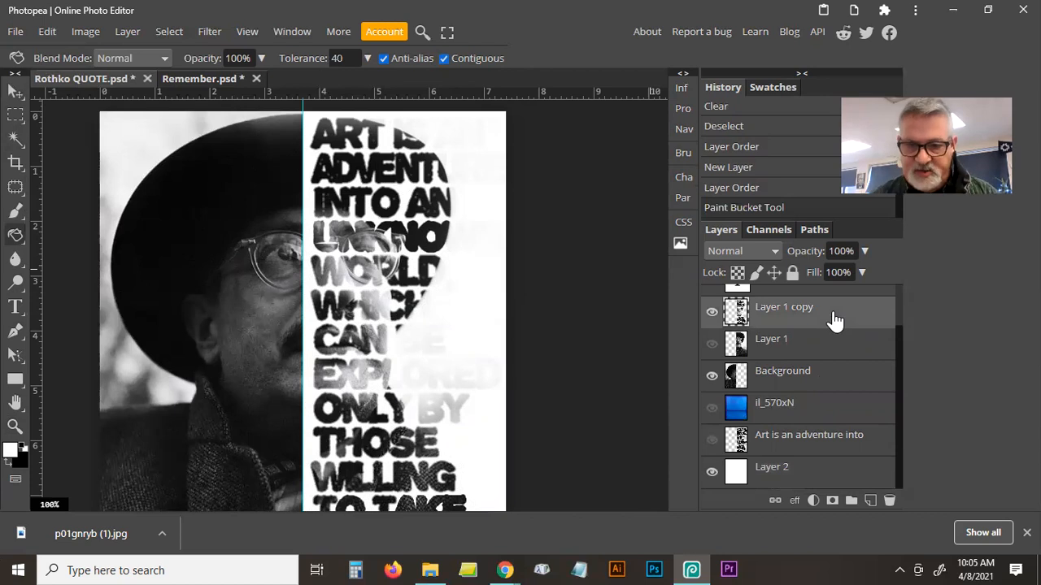
click(794, 500)
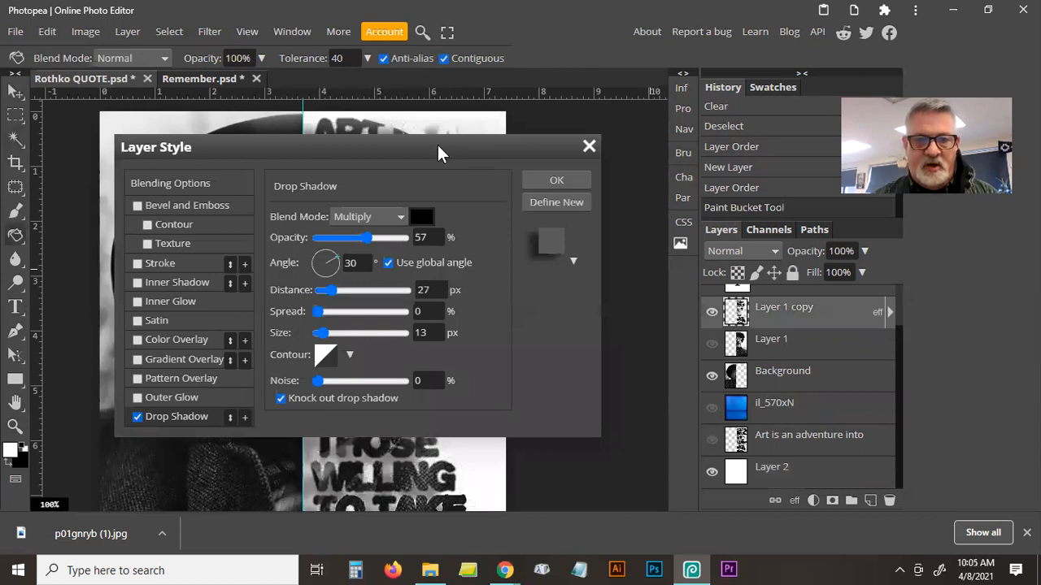
drag(437, 138, 862, 176)
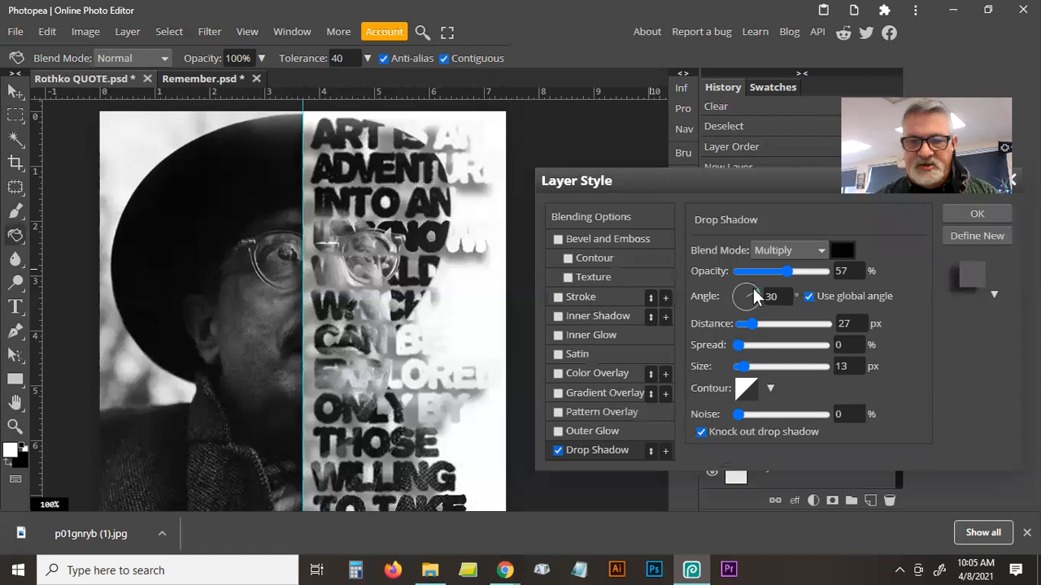
drag(750, 302, 738, 325)
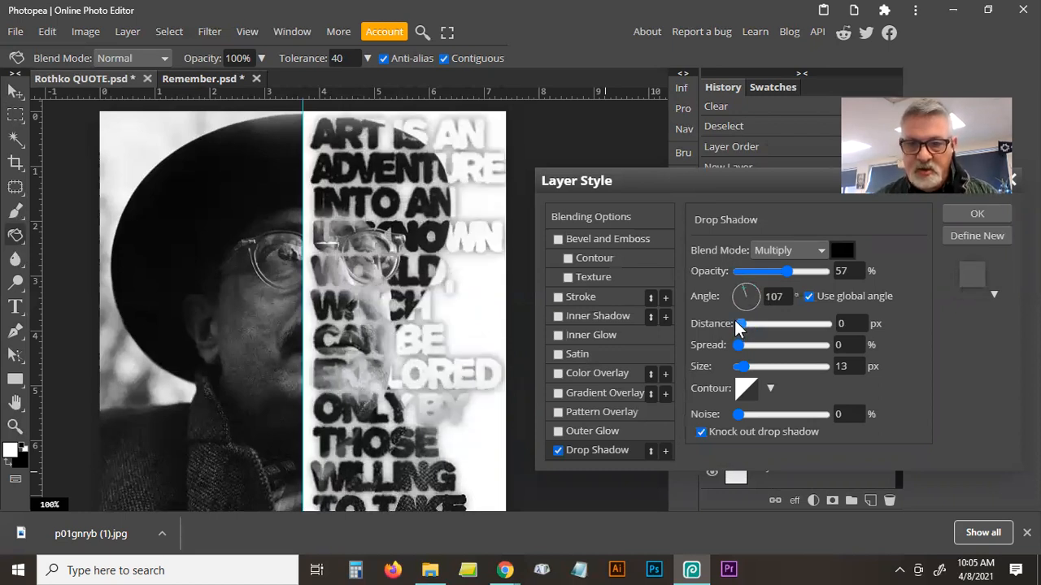
click(749, 298)
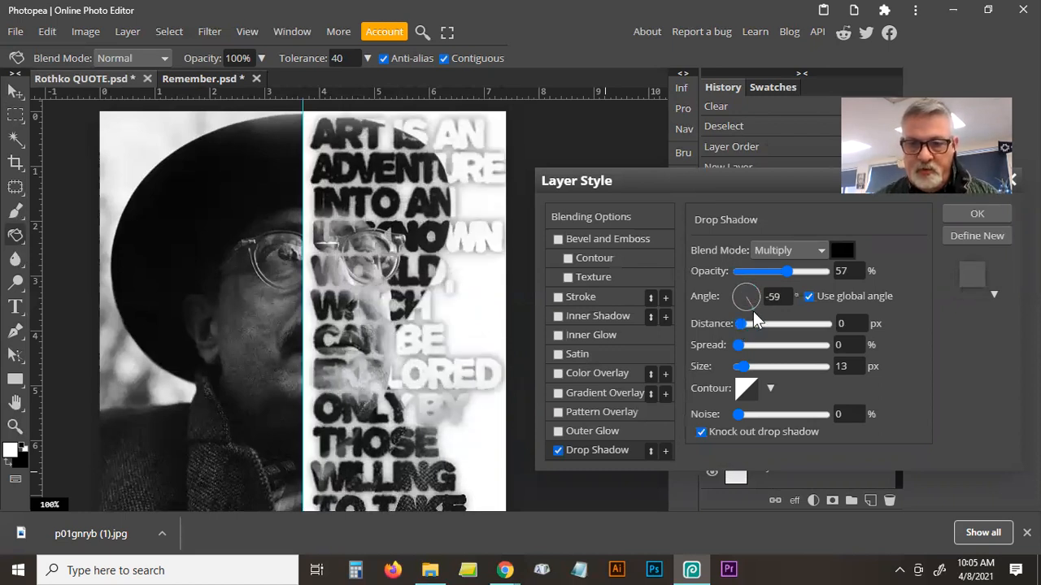
drag(742, 318, 752, 350)
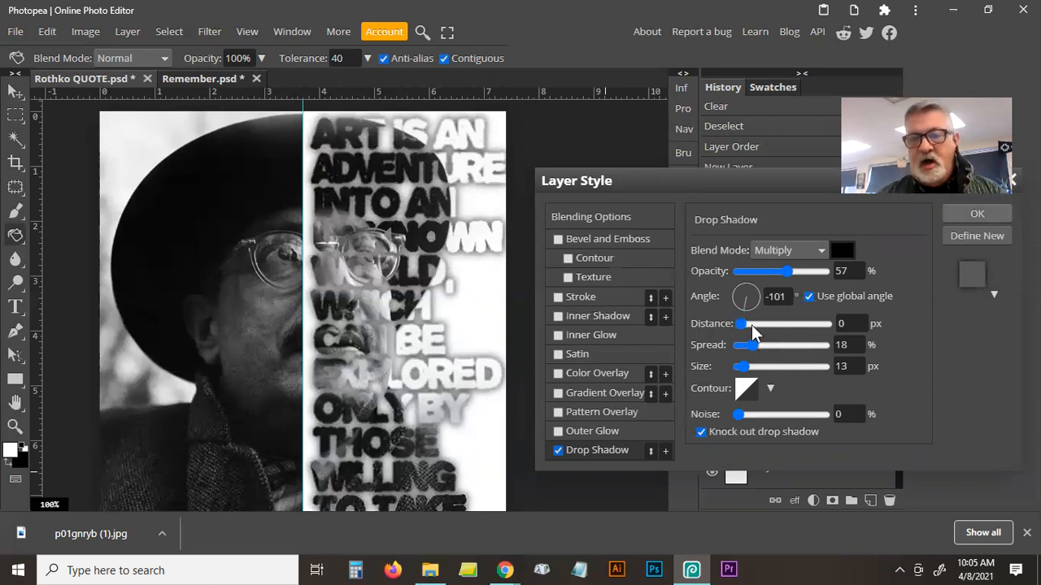
Try a 1 px black outside stroke on the lettering in place of the drop shadow
click(557, 448)
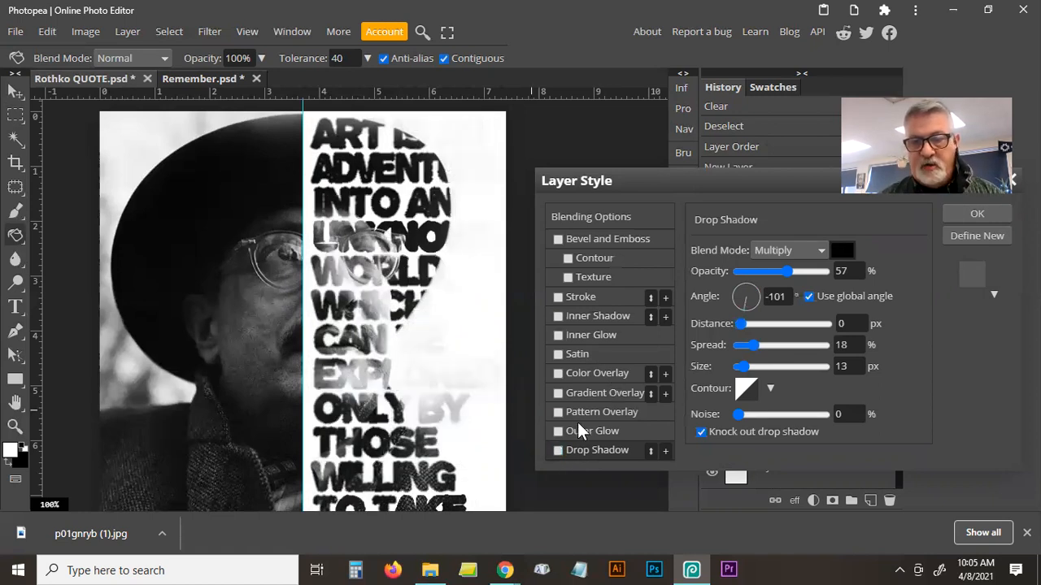
click(558, 297)
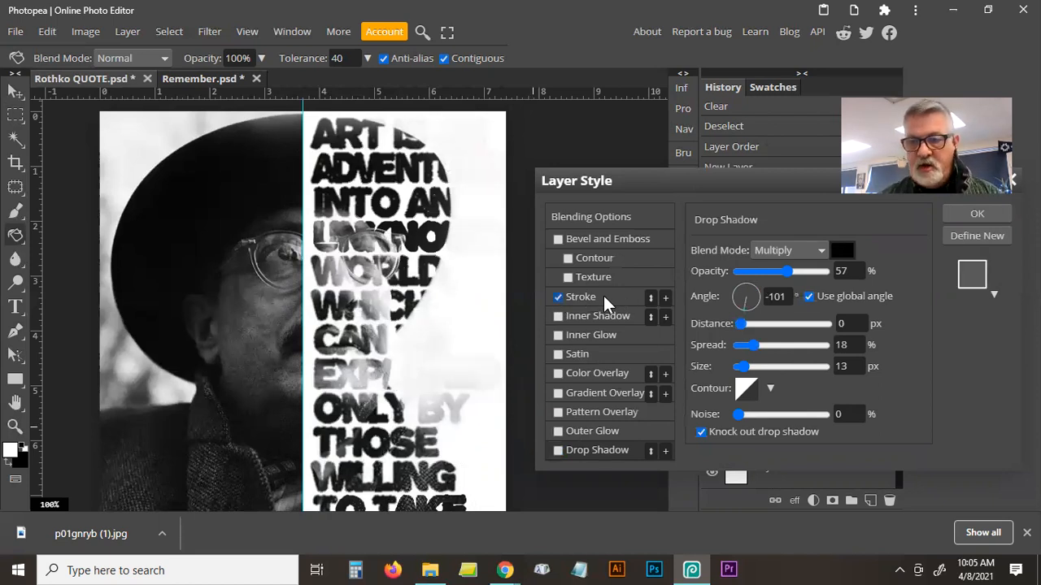
click(604, 296)
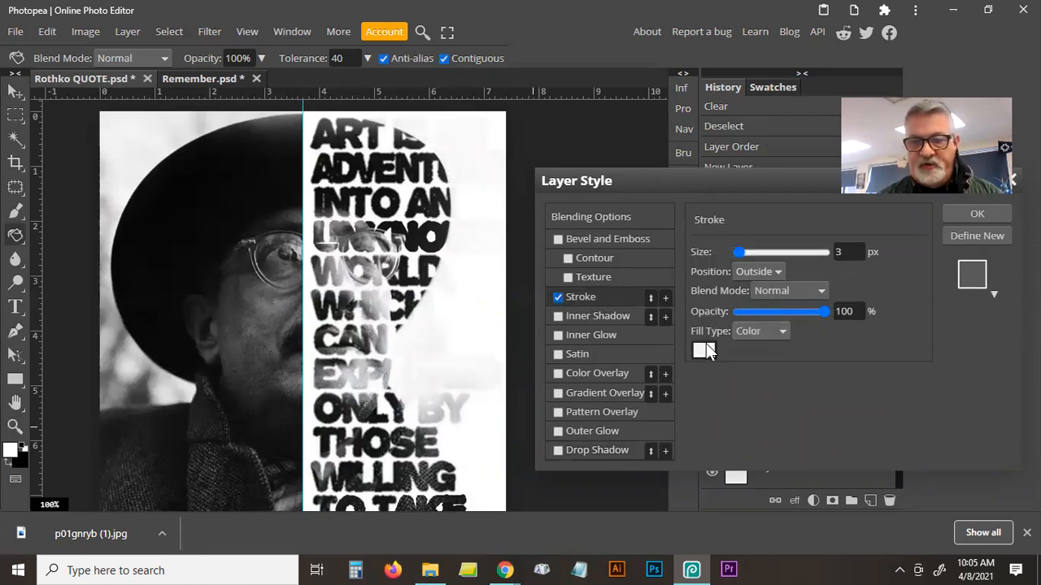
click(703, 351)
click(605, 297)
click(655, 320)
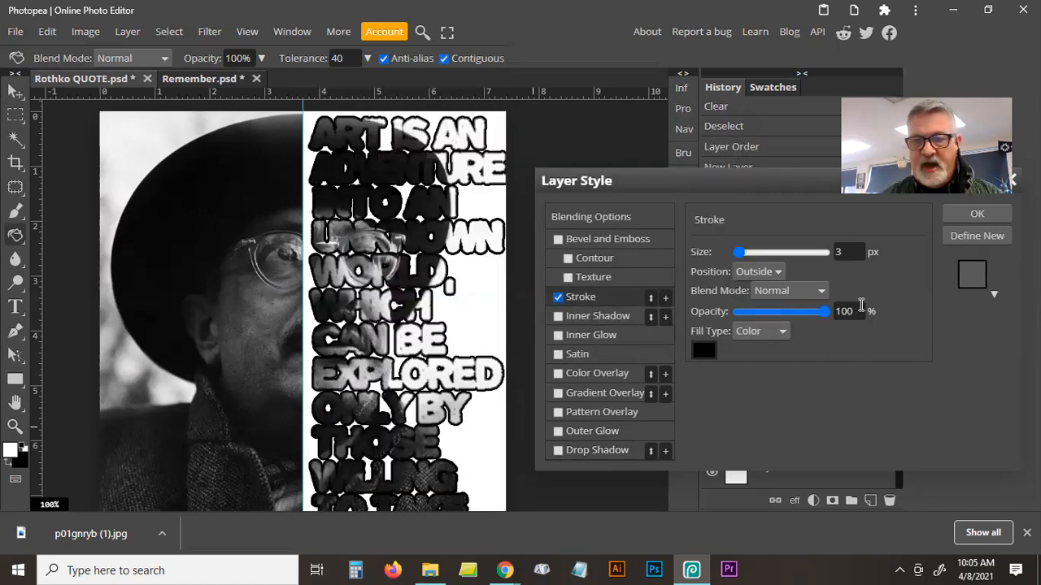
click(807, 255)
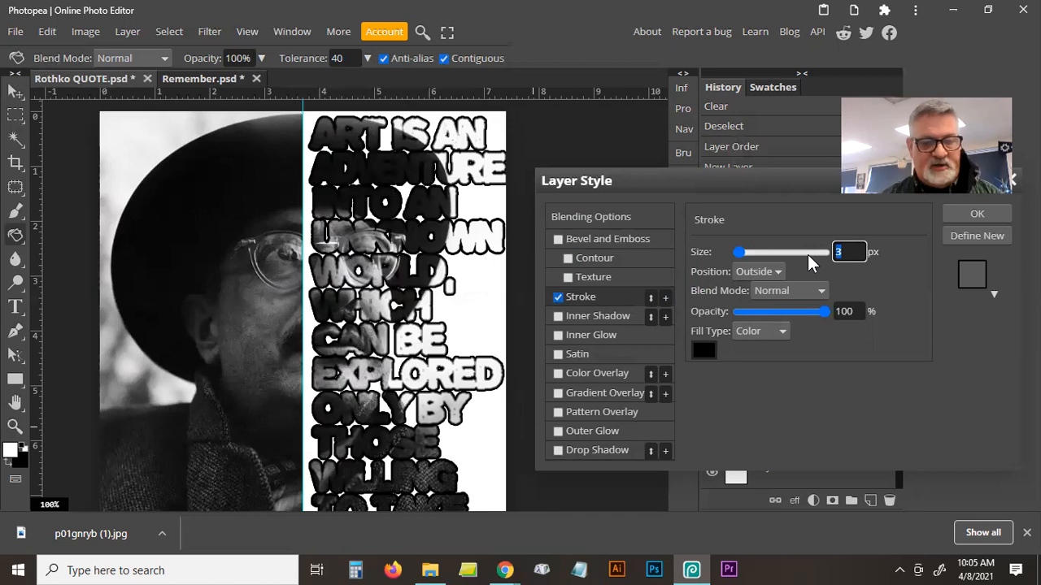
text(1)
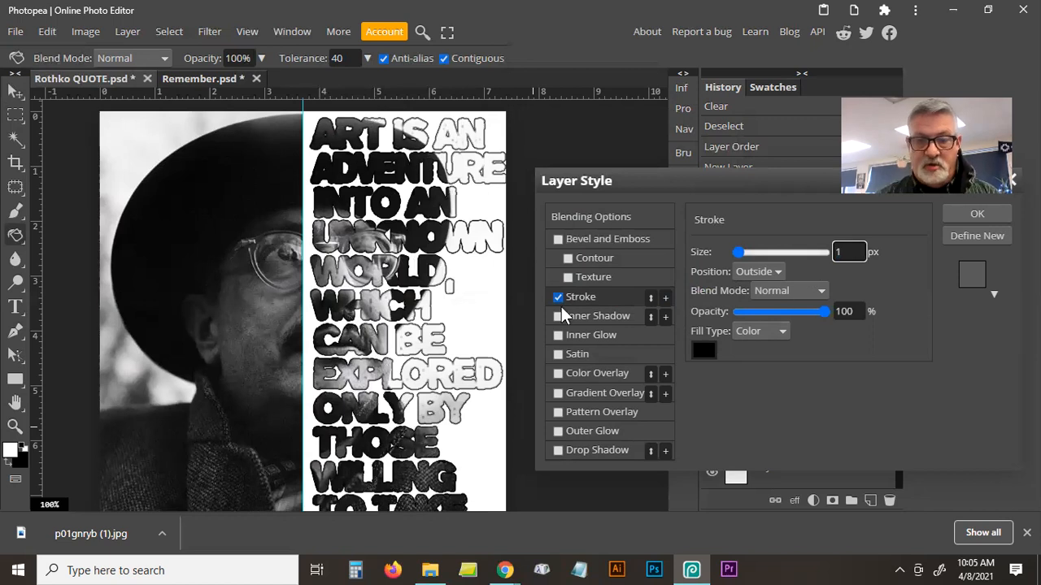
Switch off the stroke, re-enable the drop shadow on the lettering, and apply the layer style
click(558, 450)
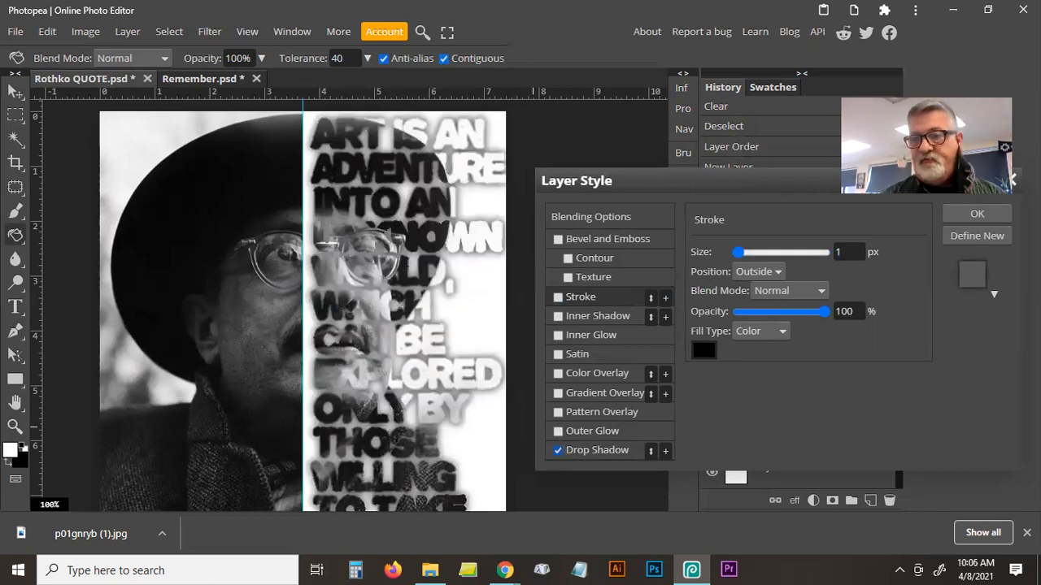
click(978, 214)
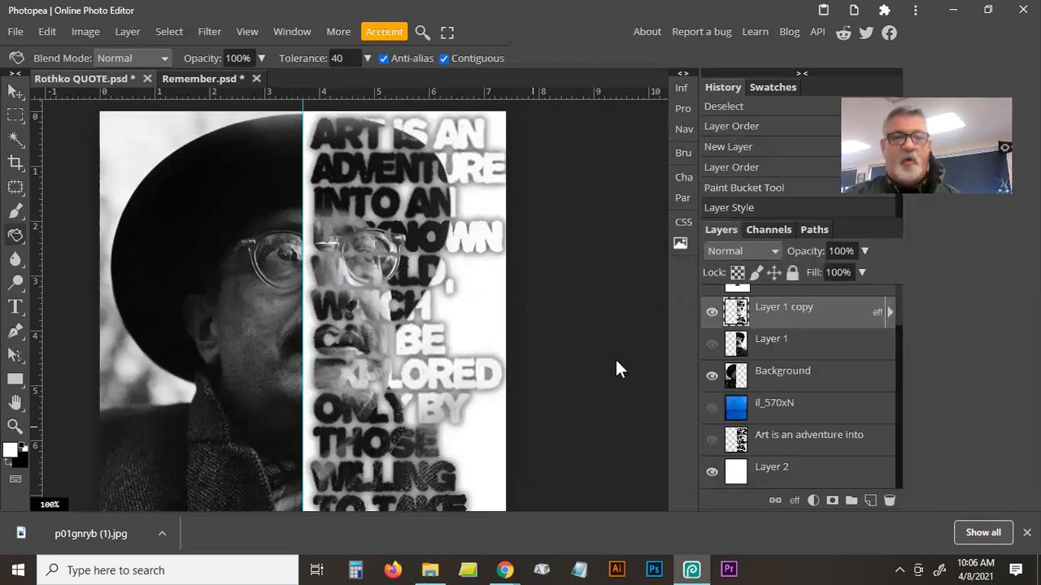
Darken the lettering of Layer 1 copy from the glasses down to "WILLING" with a Burn brush of 117 px and 45% hardness
click(683, 128)
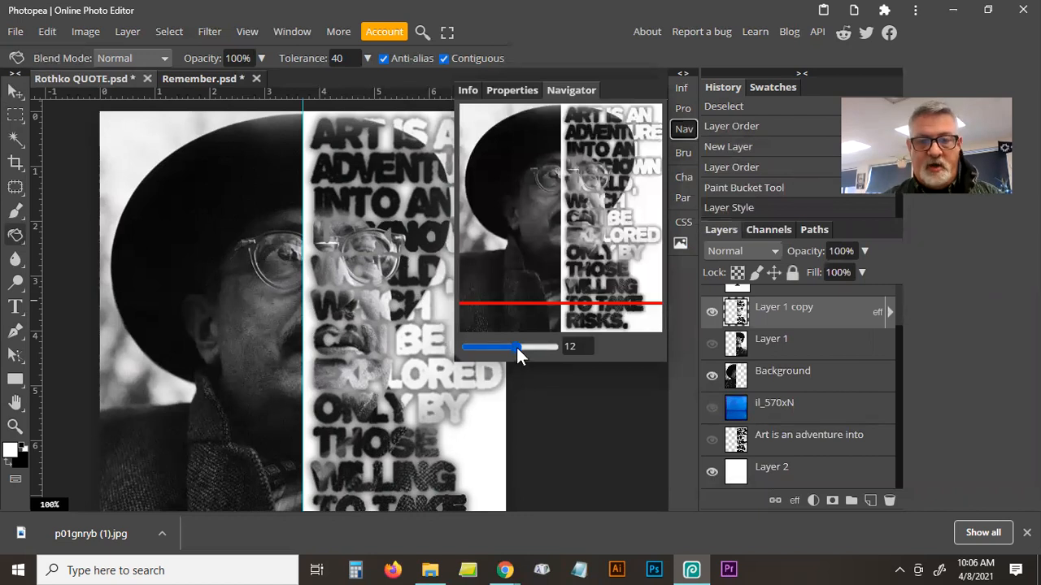
click(511, 347)
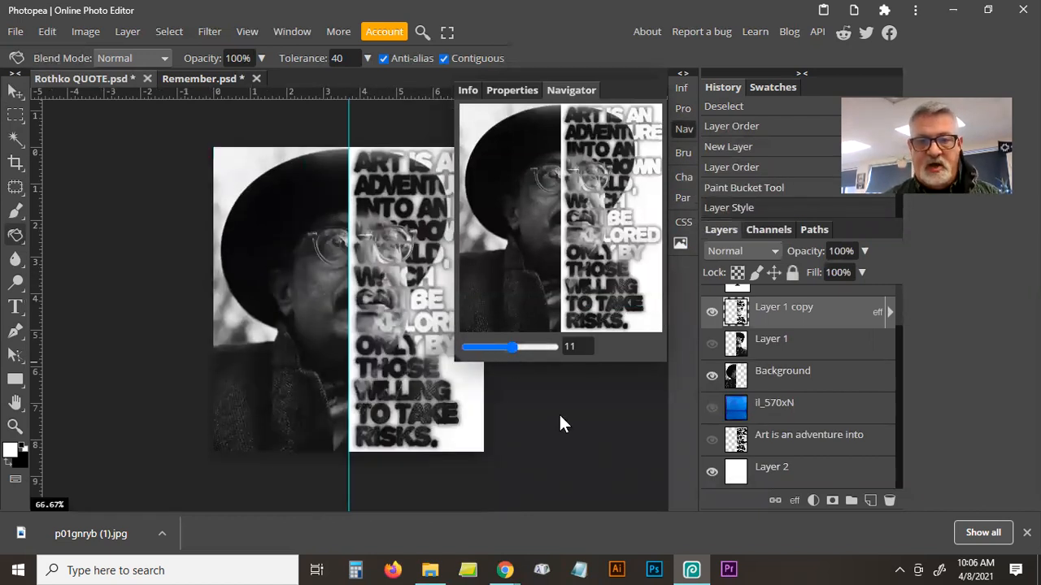
click(681, 130)
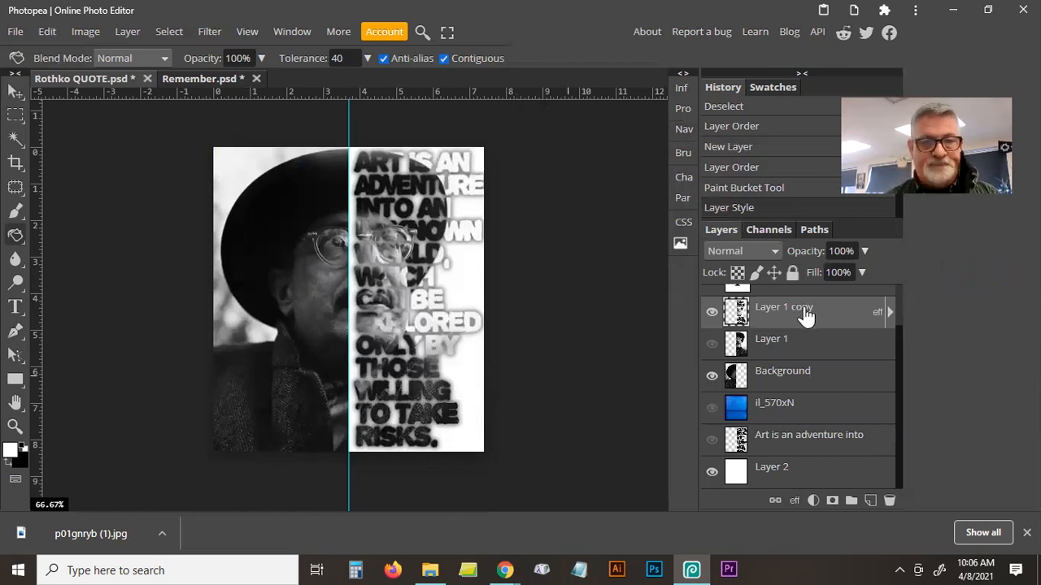
right_click(14, 283)
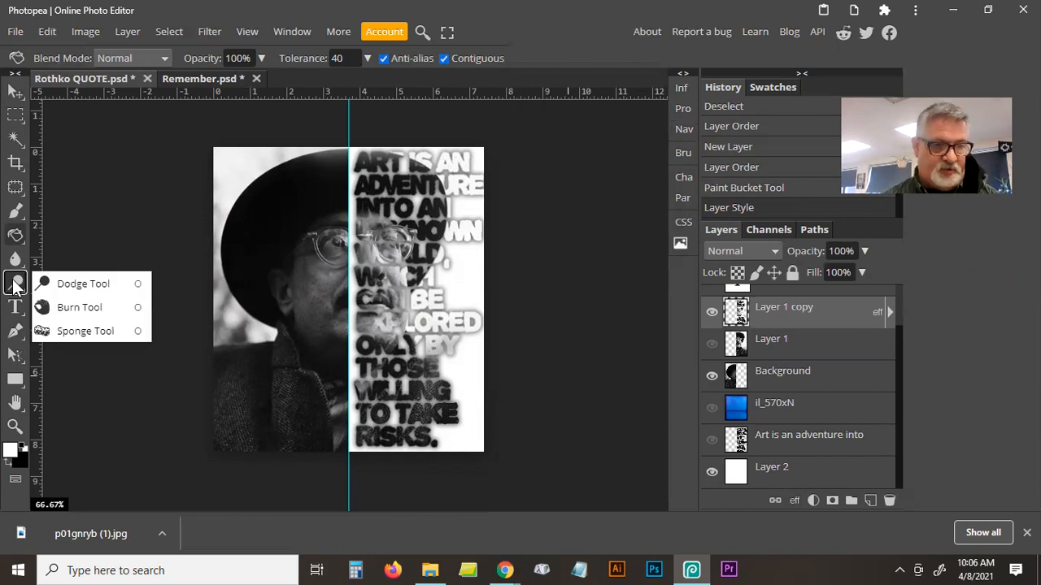
click(79, 308)
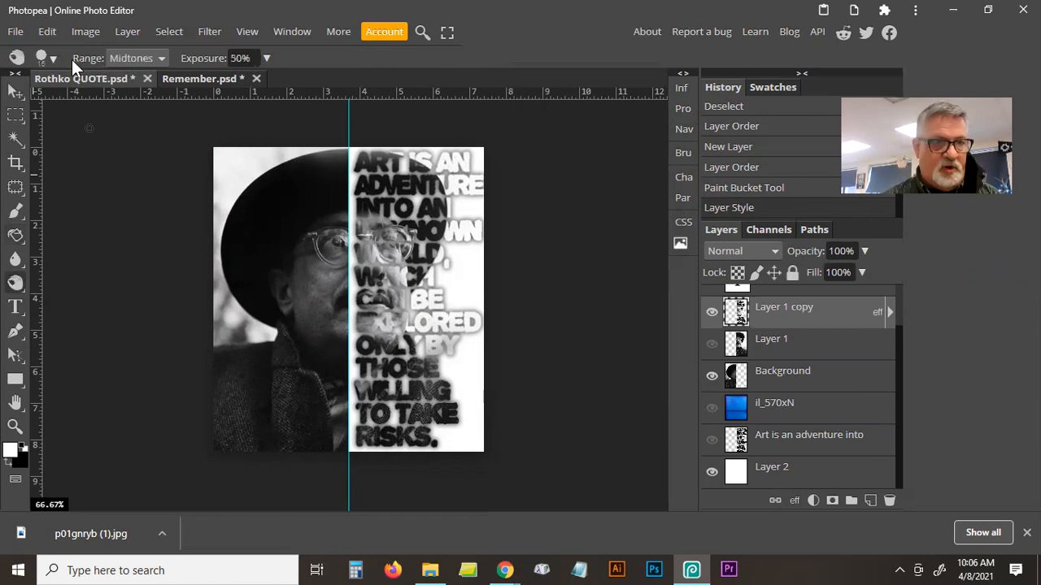
click(45, 58)
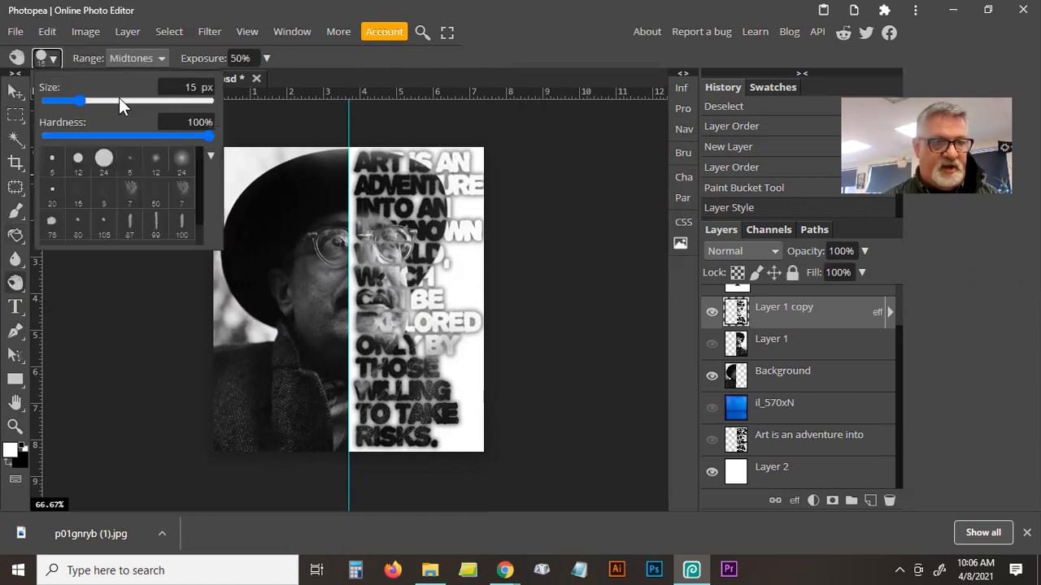
click(123, 98)
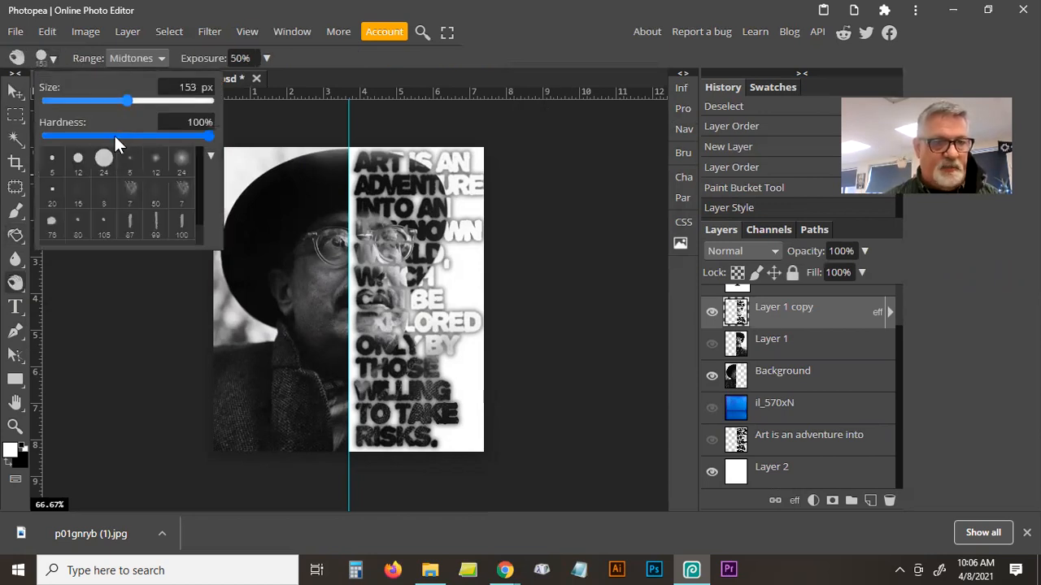
click(119, 135)
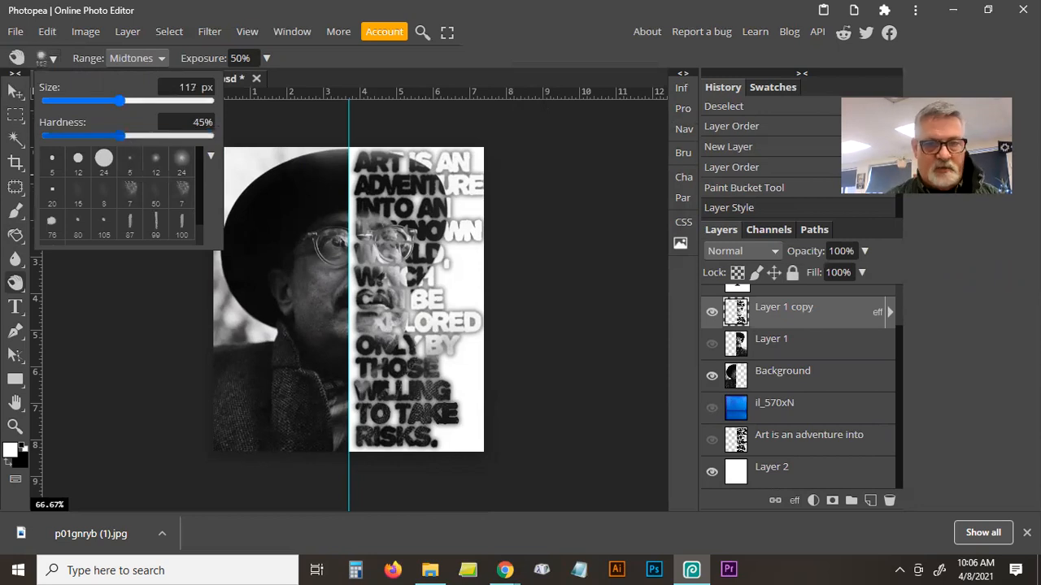
click(392, 242)
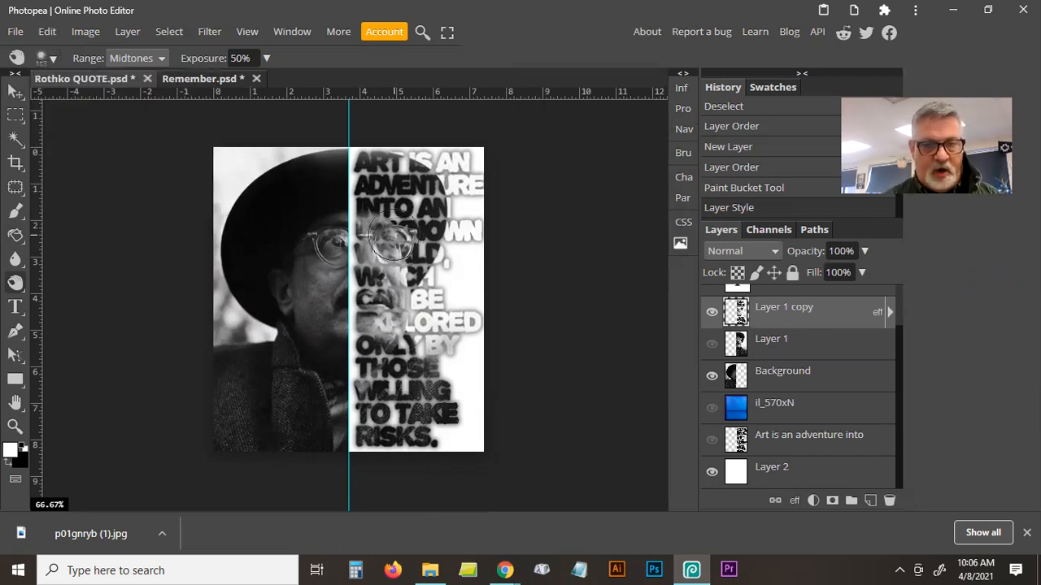
mouse_move(393, 237)
mouse_down()
mouse_move(415, 268)
mouse_move(378, 390)
mouse_up()
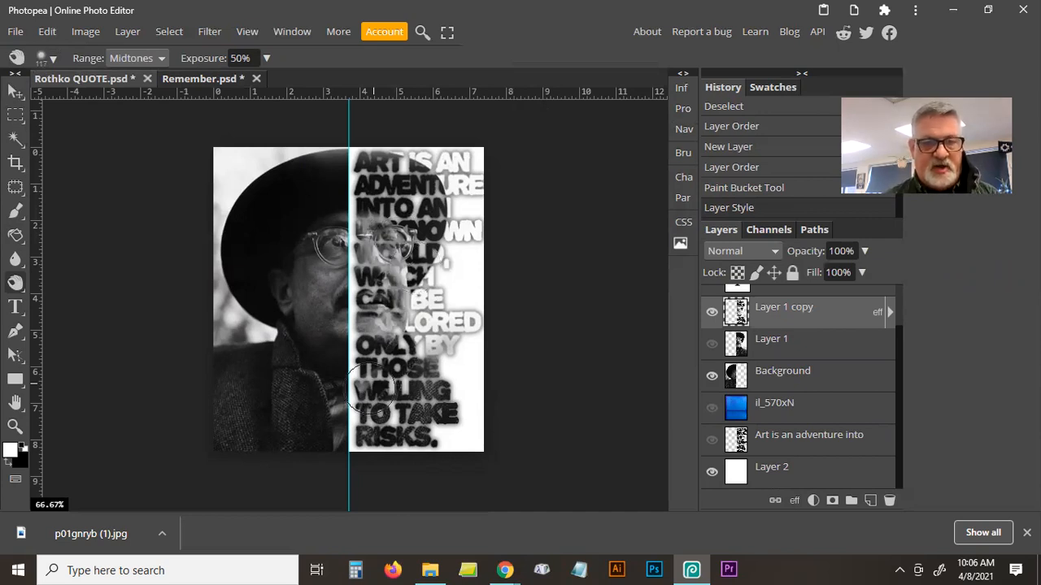
drag(378, 391, 367, 402)
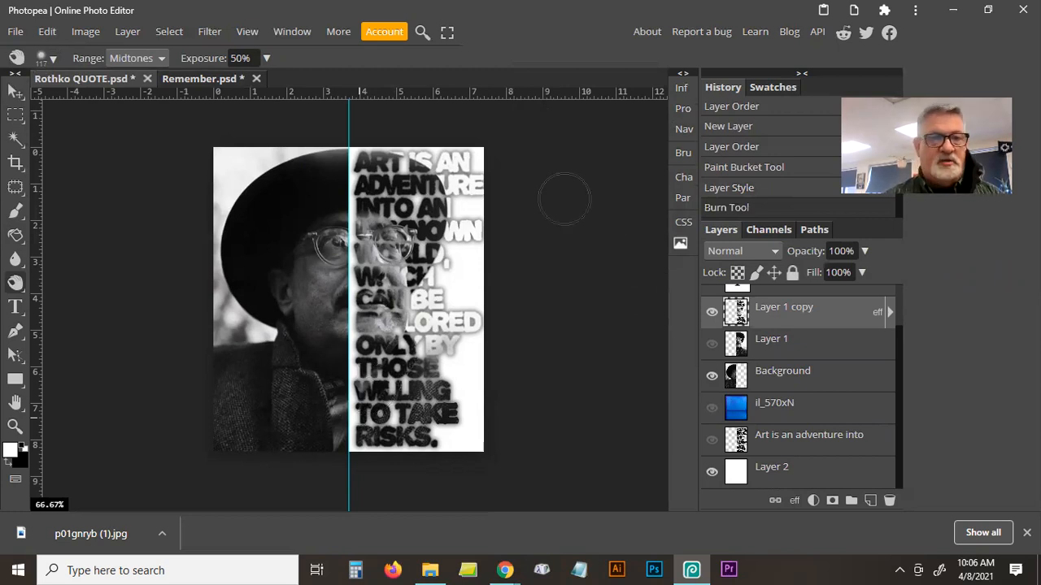
Lighten the upper lines and the "TO TAKE" area of the Layer 1 copy lettering with a 316 px Dodge brush at 42% hardness
right_click(15, 285)
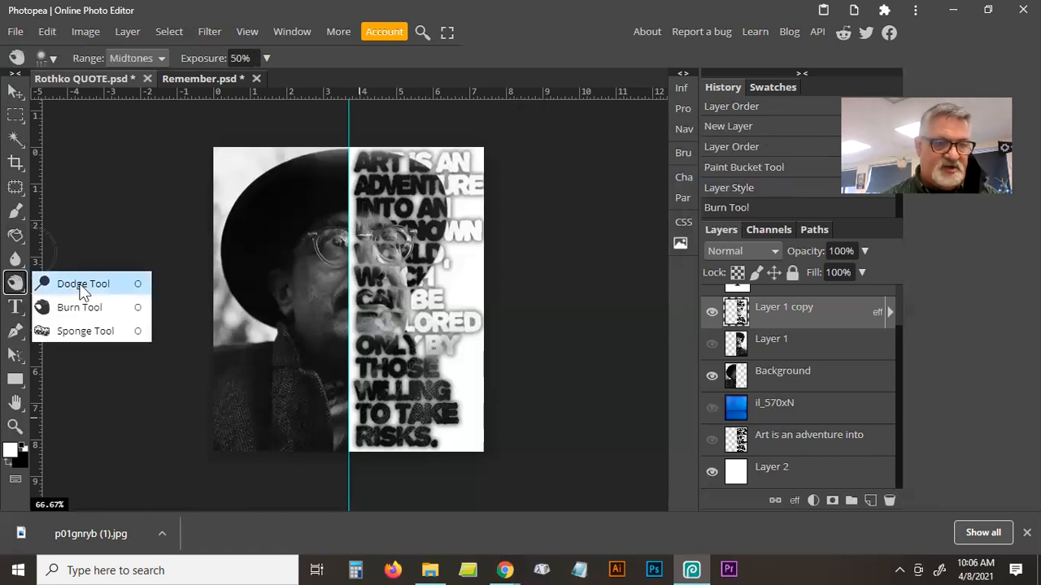
click(81, 283)
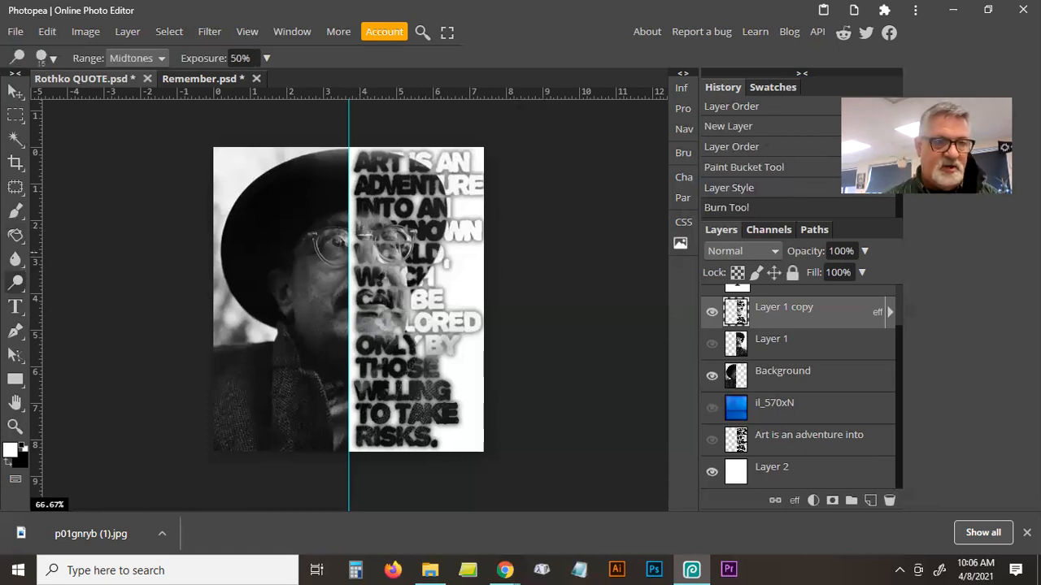
click(44, 56)
click(152, 101)
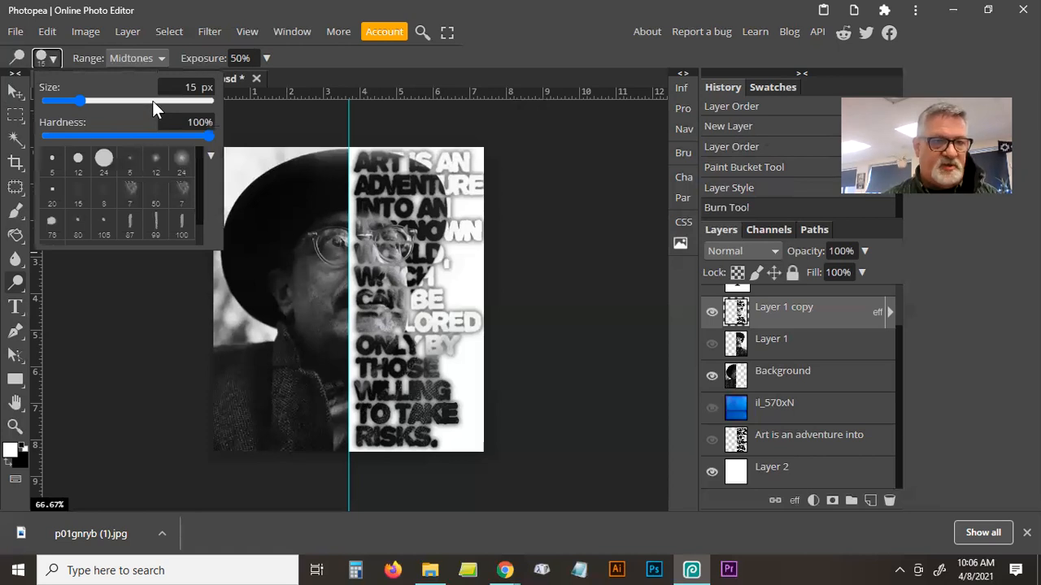
click(116, 136)
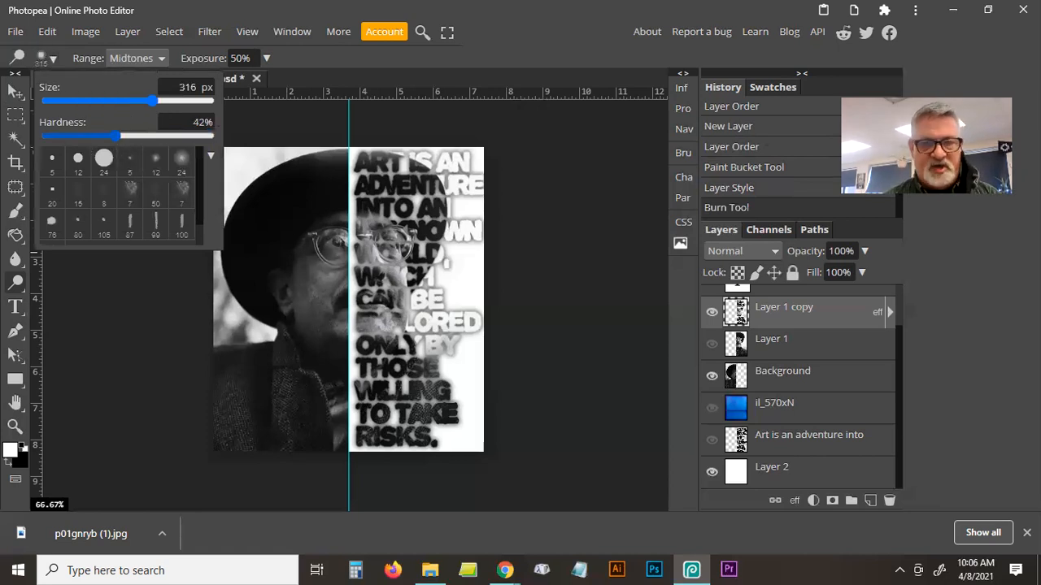
click(419, 177)
drag(429, 257, 411, 188)
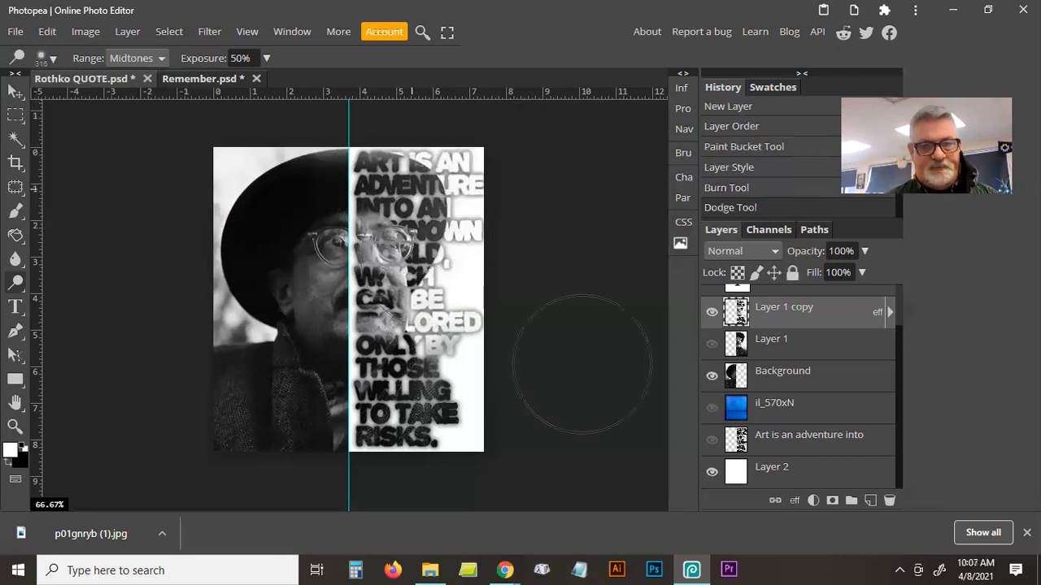
click(370, 407)
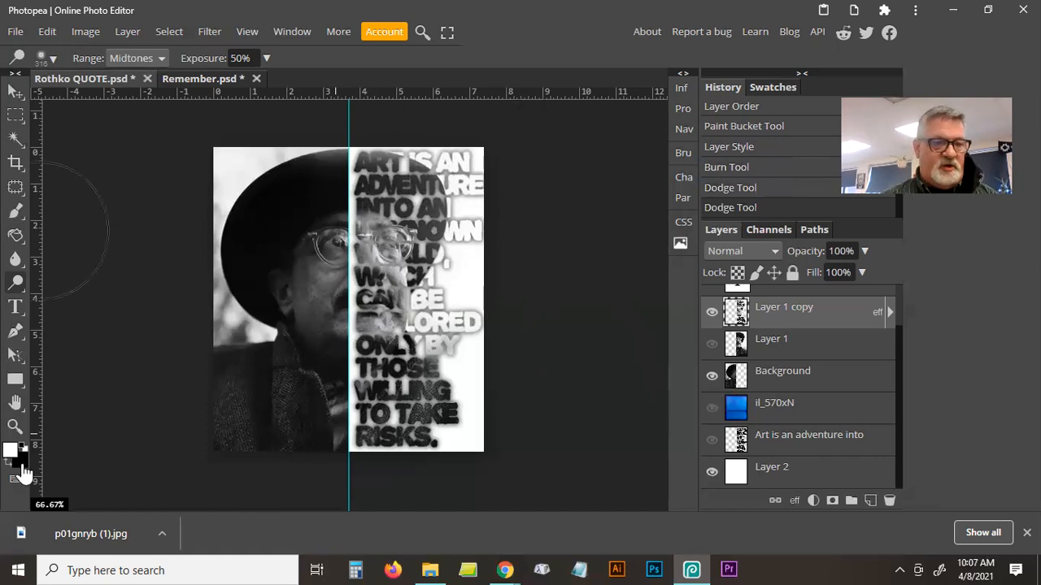
Examine the lower lines of the lettering up close and return to a view of the whole poster
click(16, 426)
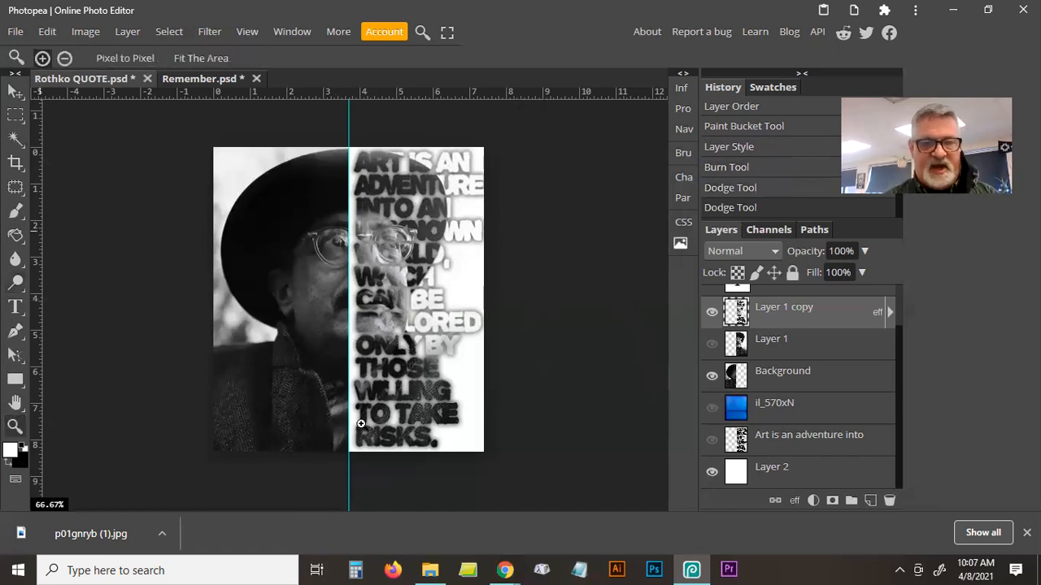
click(410, 415)
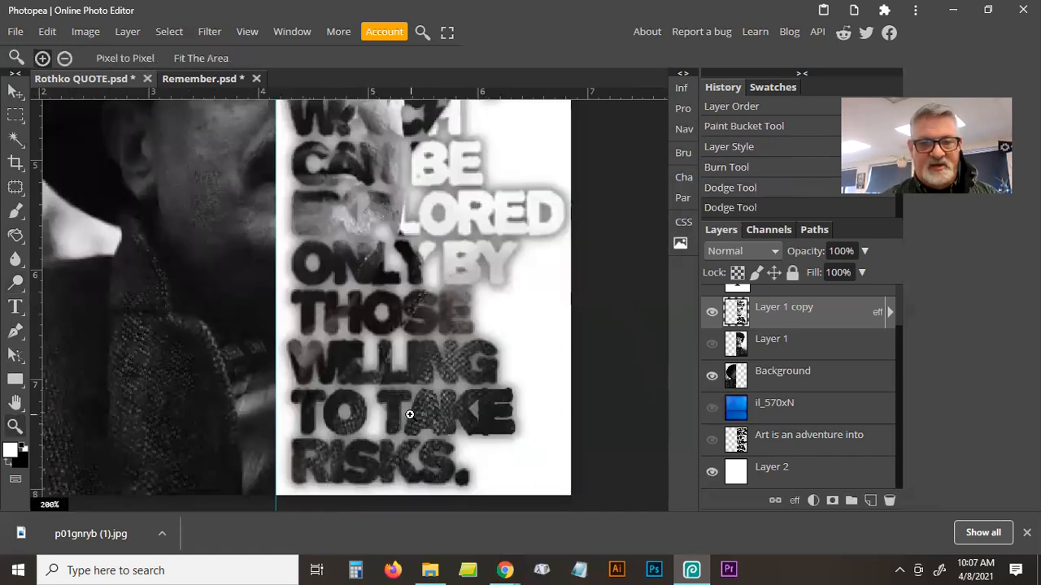
click(476, 412)
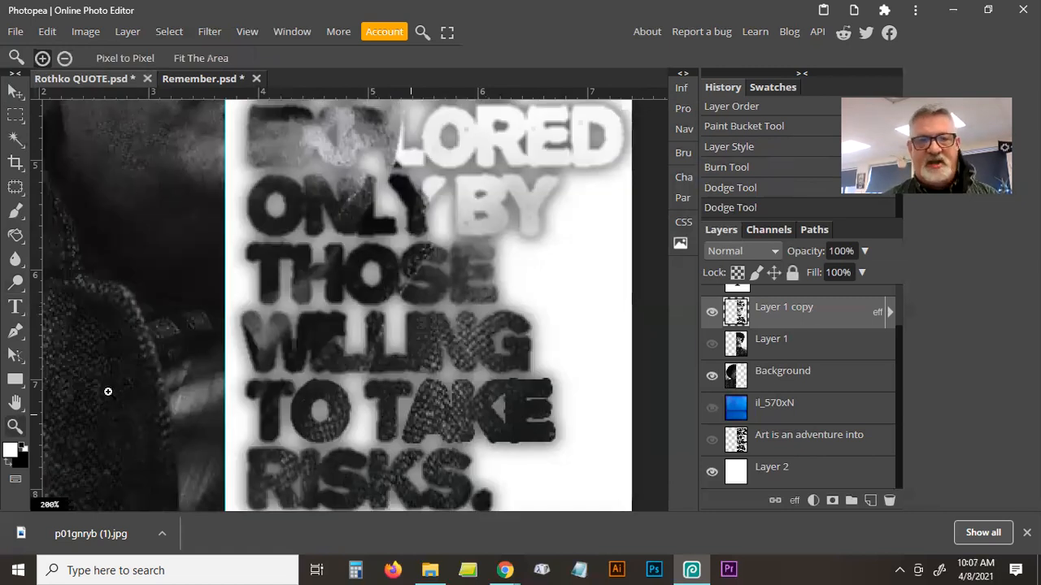
click(684, 128)
drag(523, 345, 511, 345)
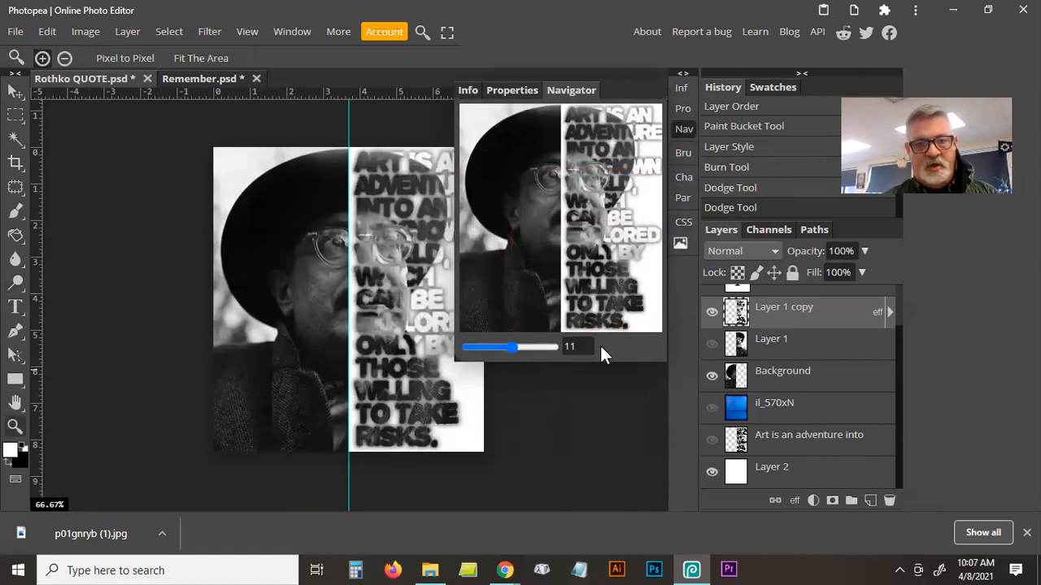
click(514, 347)
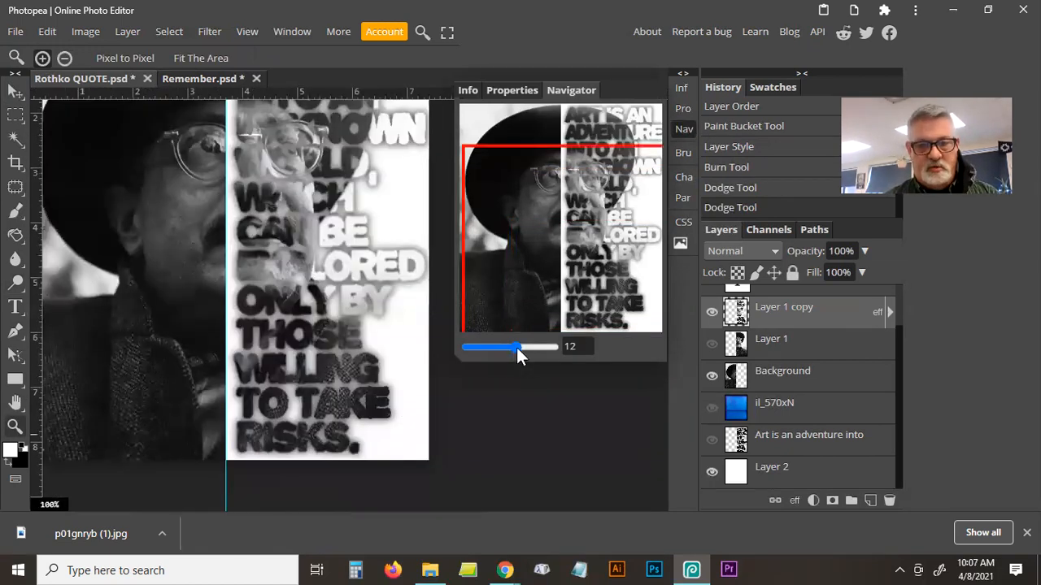
drag(521, 345, 509, 347)
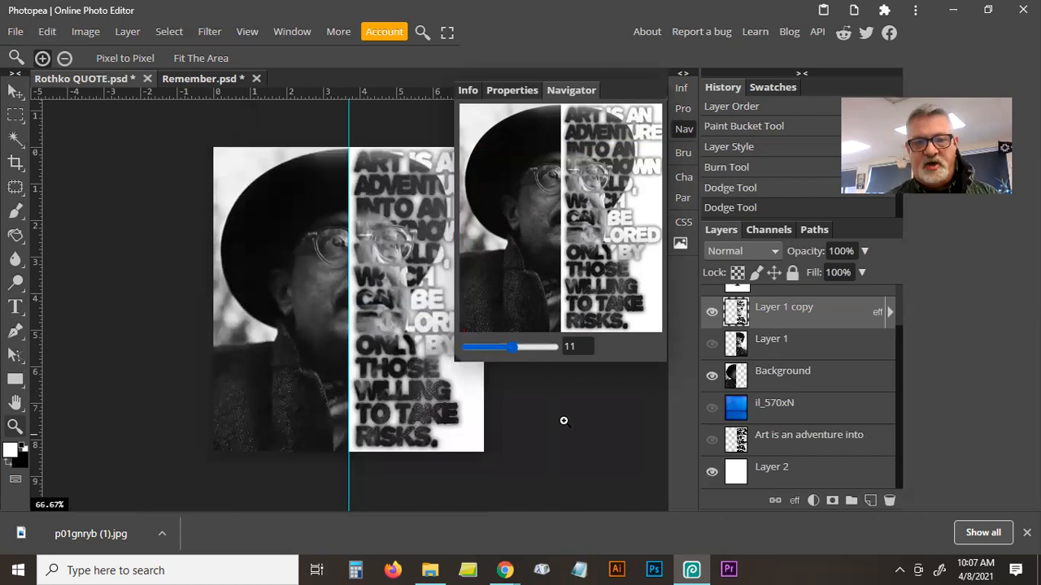
click(685, 123)
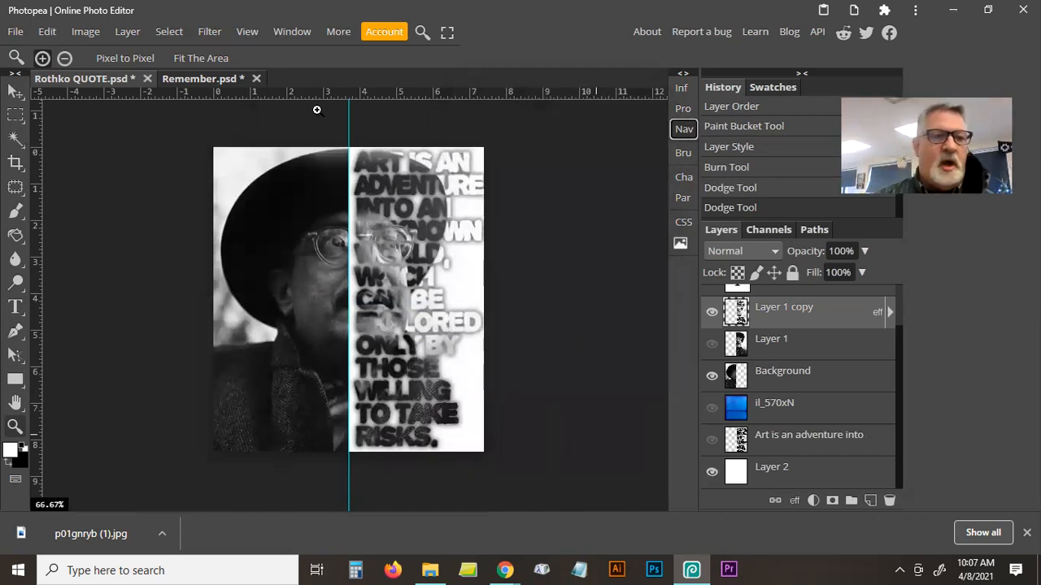
Nudge the Layer 1 copy lettering slightly left so it starts just beside the vertical guide
click(16, 91)
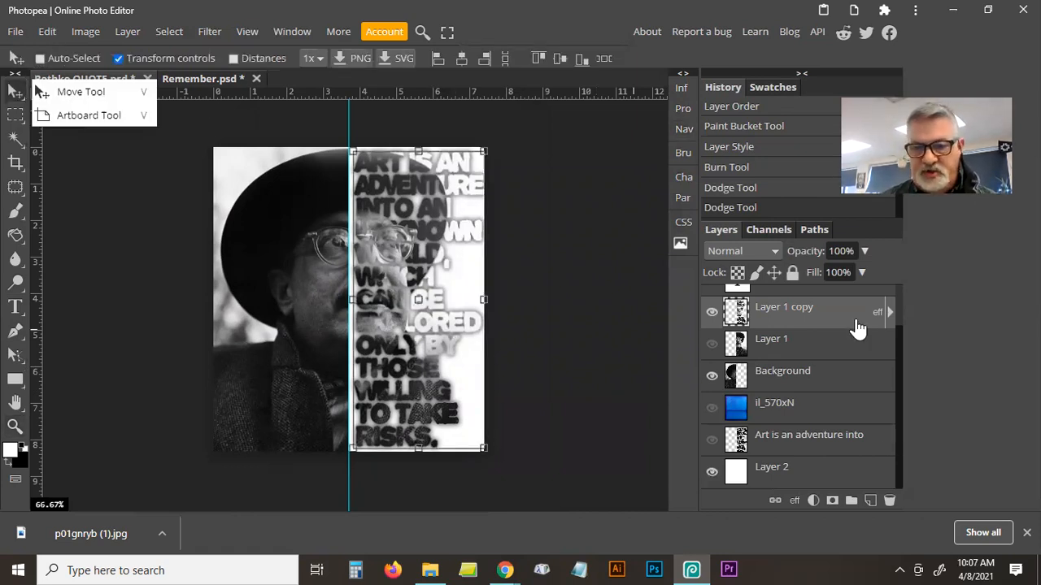
click(460, 269)
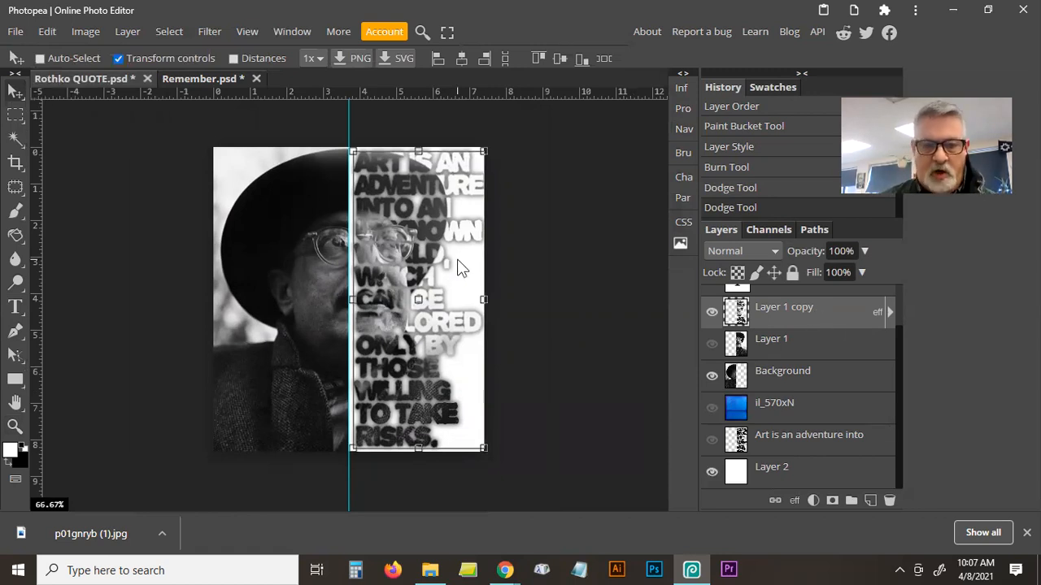
key(Left)
key(Left)
key(Left)
key(Left)
key(Left)
key(Left)
key(Left)
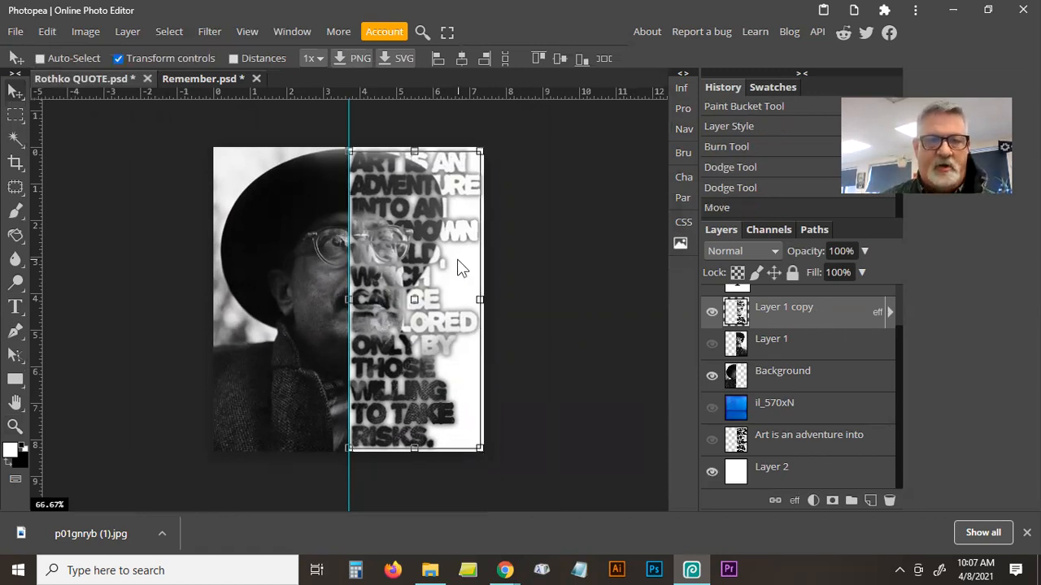
key(Left)
key(Left)
key(Left)
key(Left)
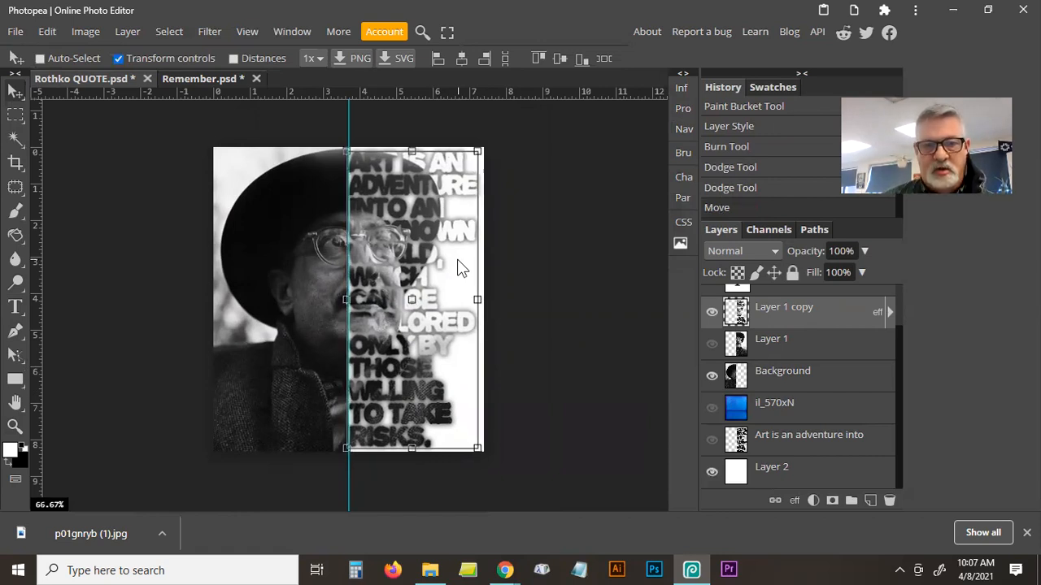
key(Right)
key(Right)
key(Right)
key(Right)
key(Right)
key(Right)
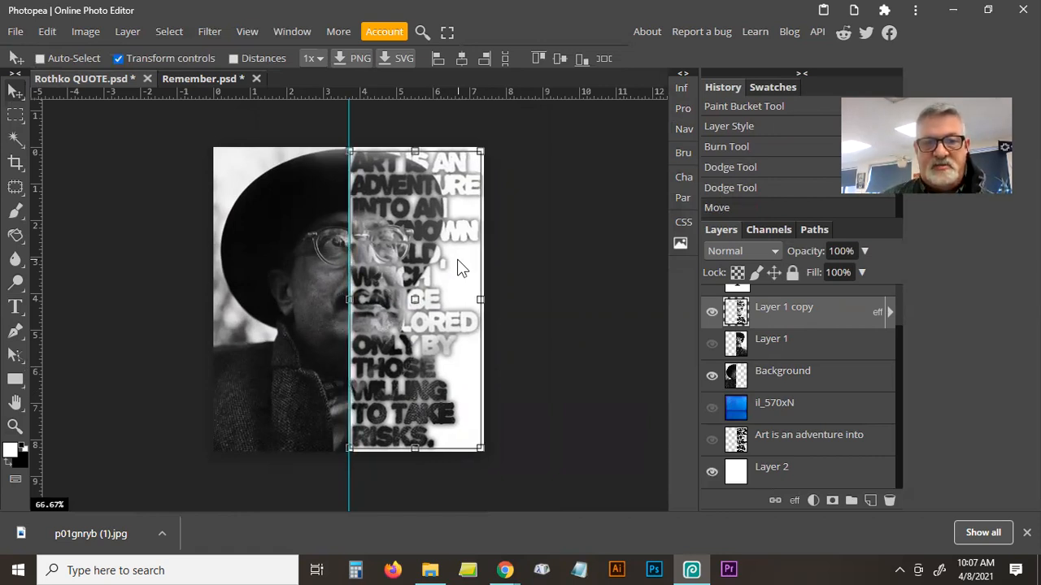
key(Right)
key(Right)
key(Right)
key(Left)
key(Left)
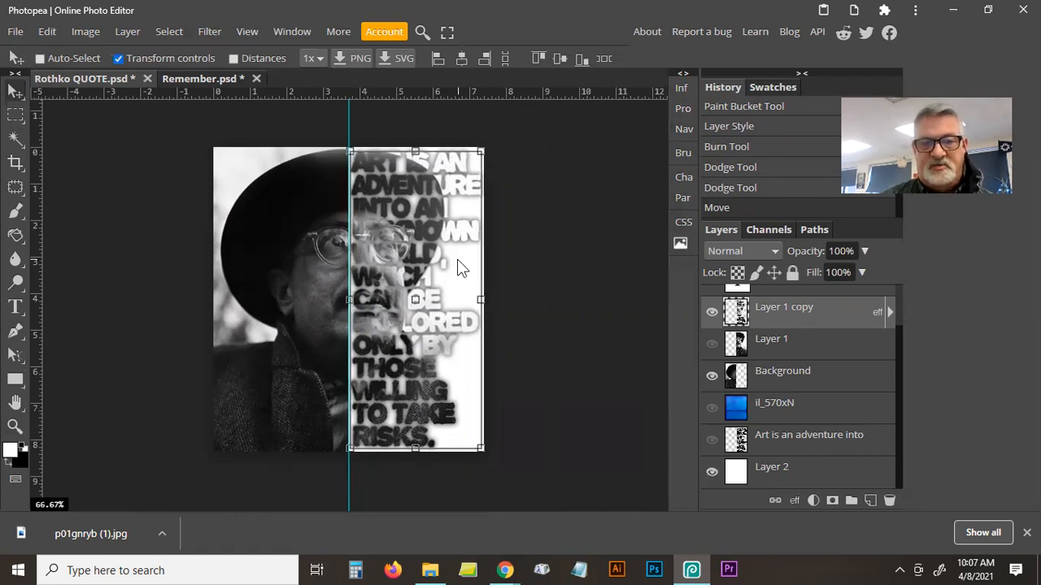
key(Right)
key(Right)
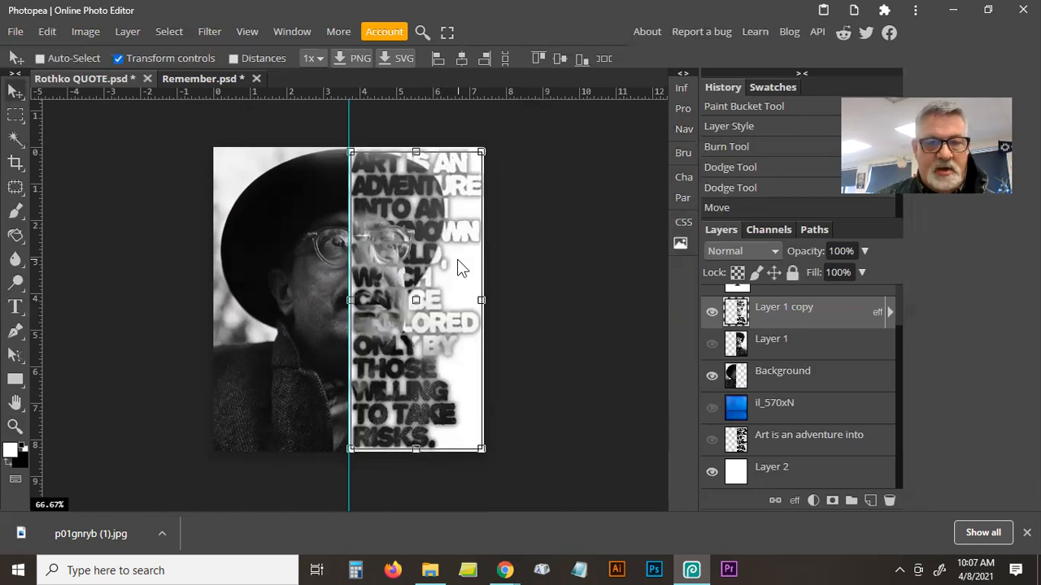
Hide the drop shadow of Layer 1 copy and preview the lettering over the blue il_570xN layer, leaving that layer hidden
click(891, 314)
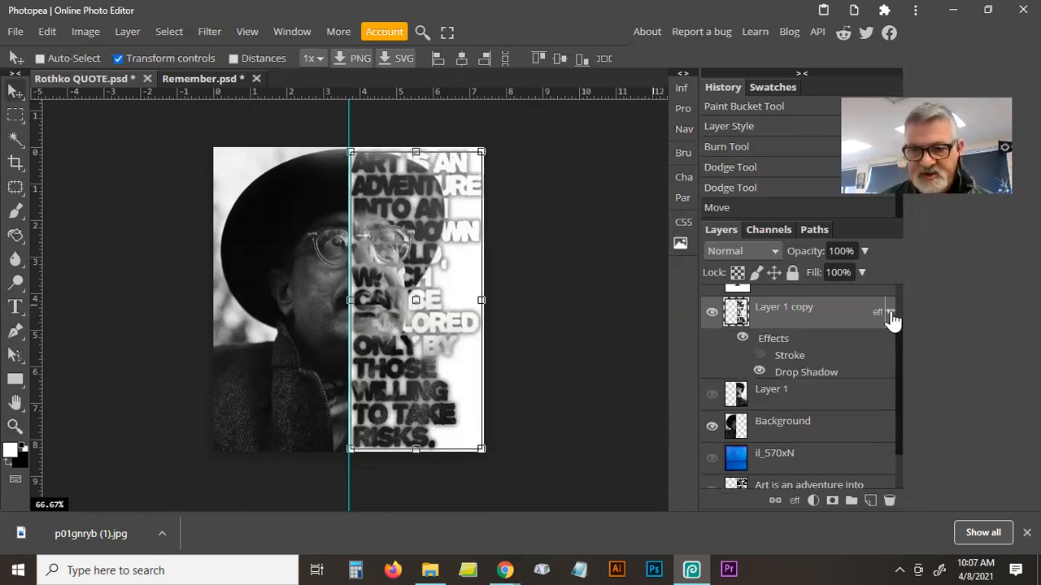
click(757, 373)
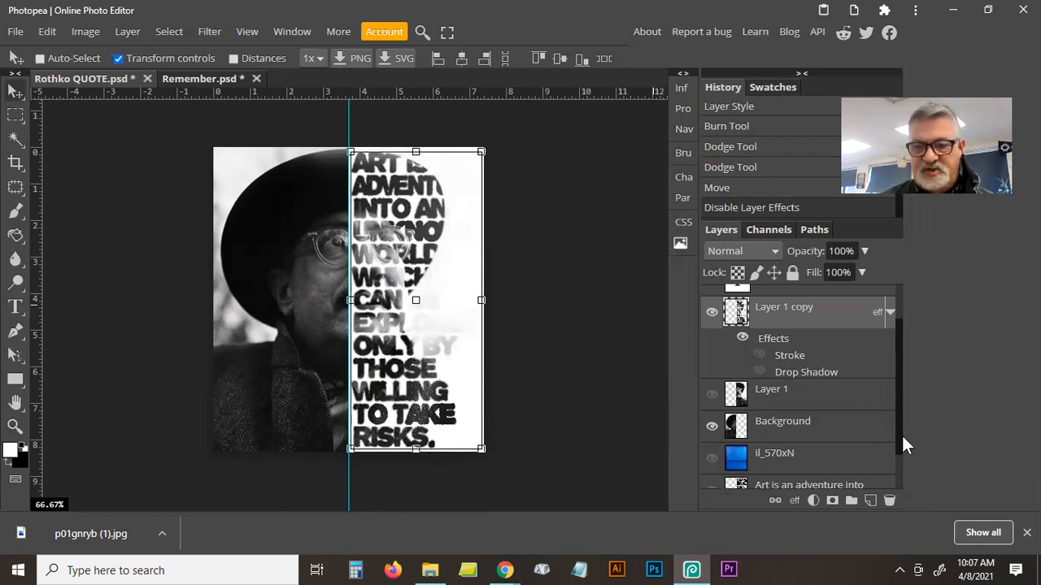
scroll(797, 432, down, 2)
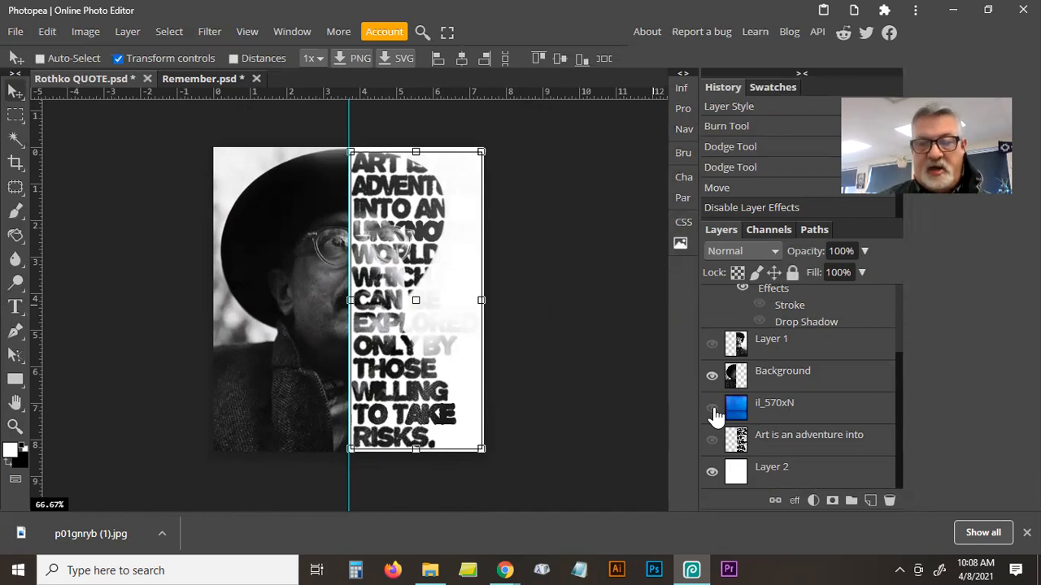
click(712, 408)
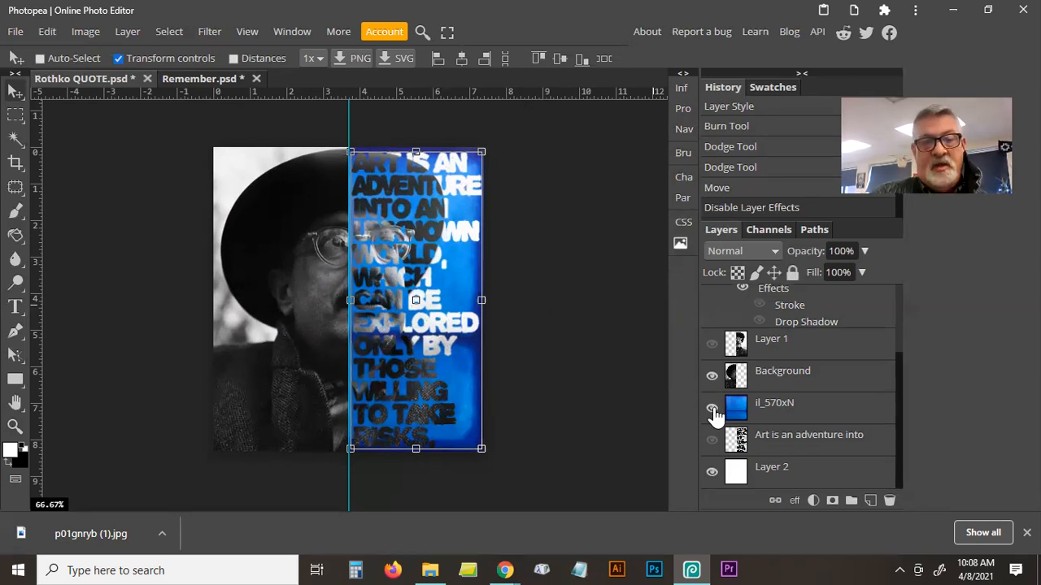
click(713, 408)
click(712, 408)
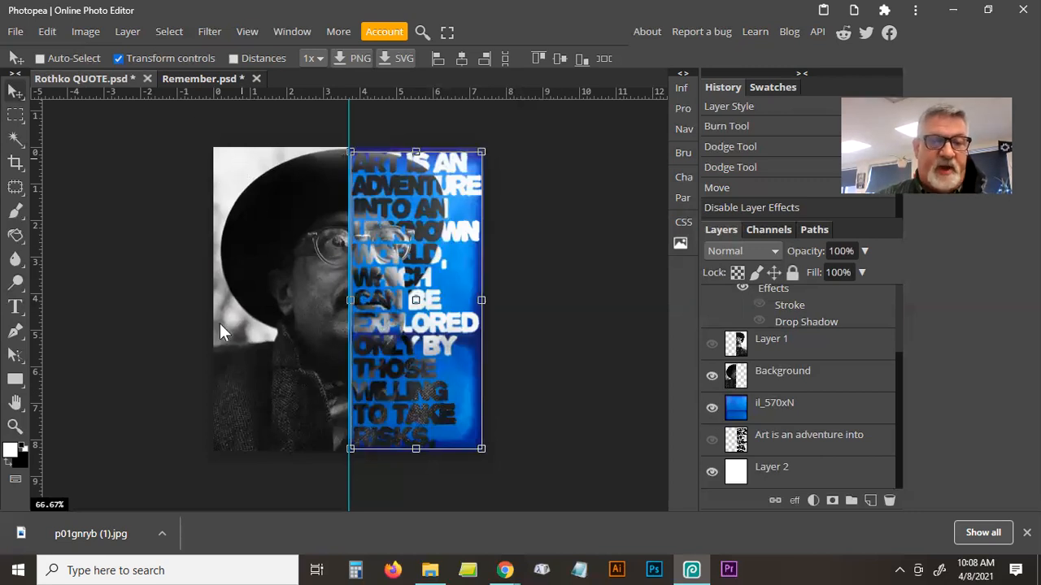
click(713, 408)
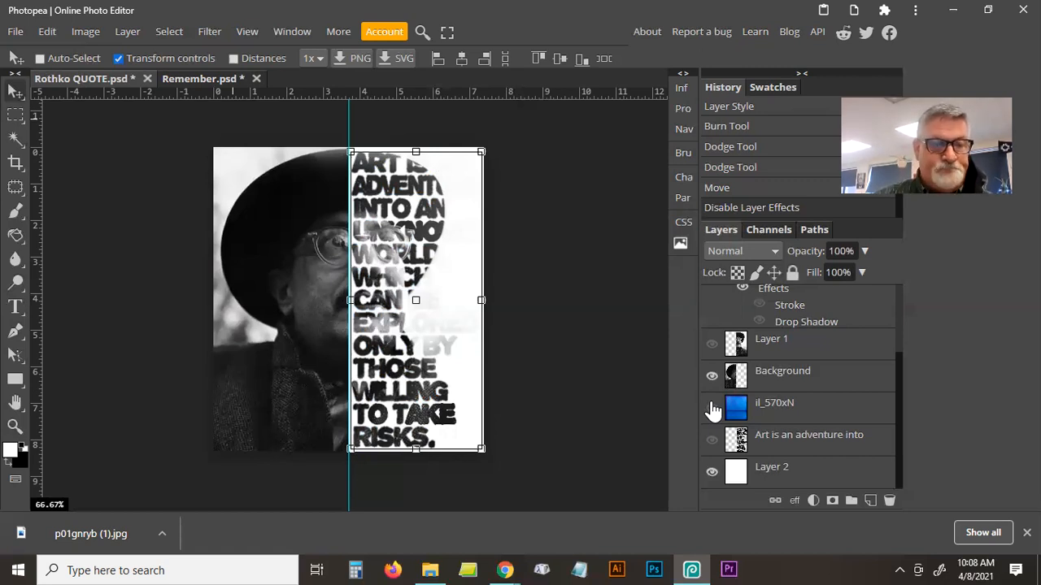
click(16, 33)
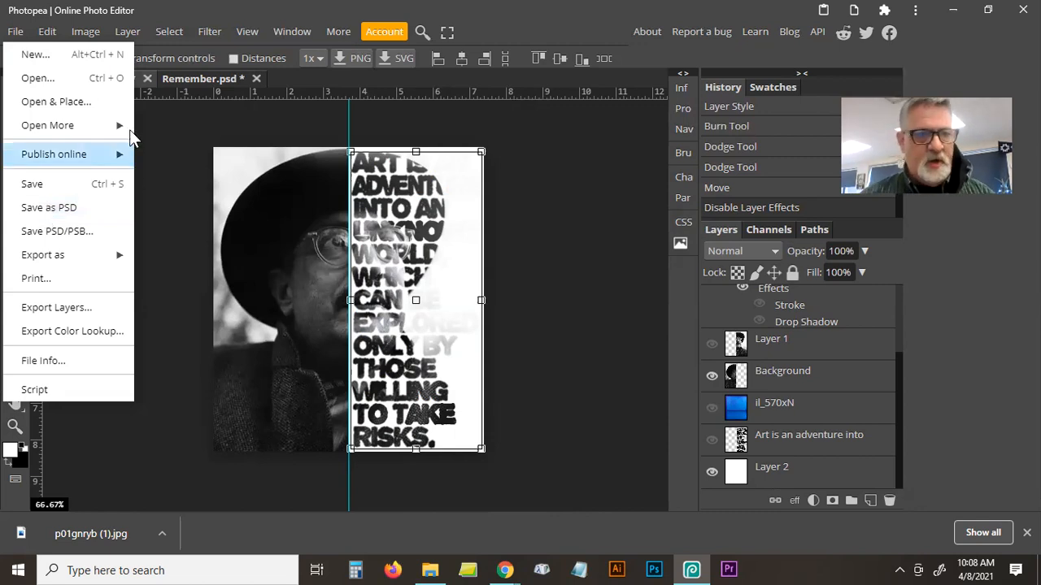
click(157, 130)
click(83, 32)
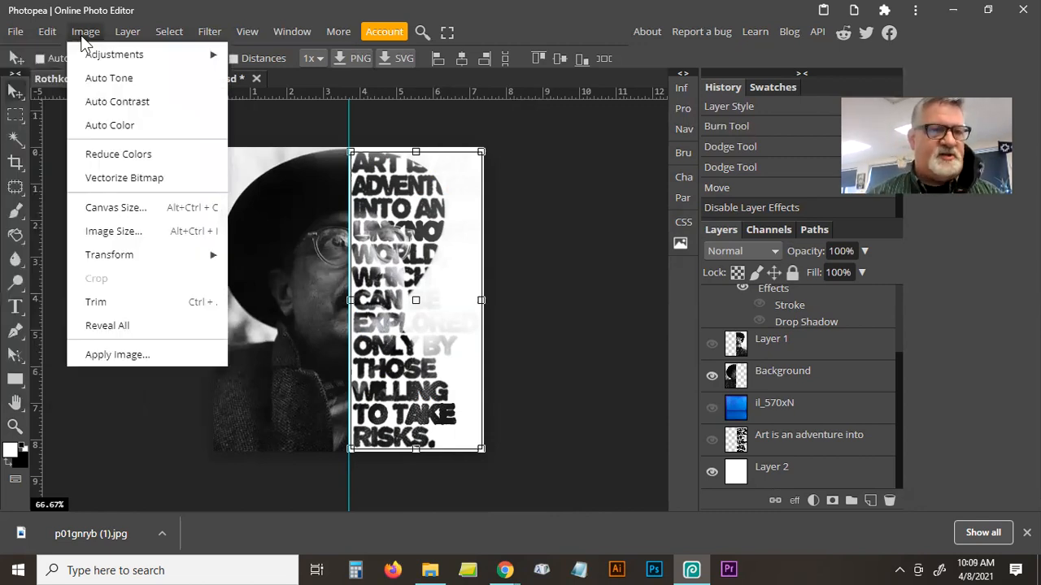
click(58, 153)
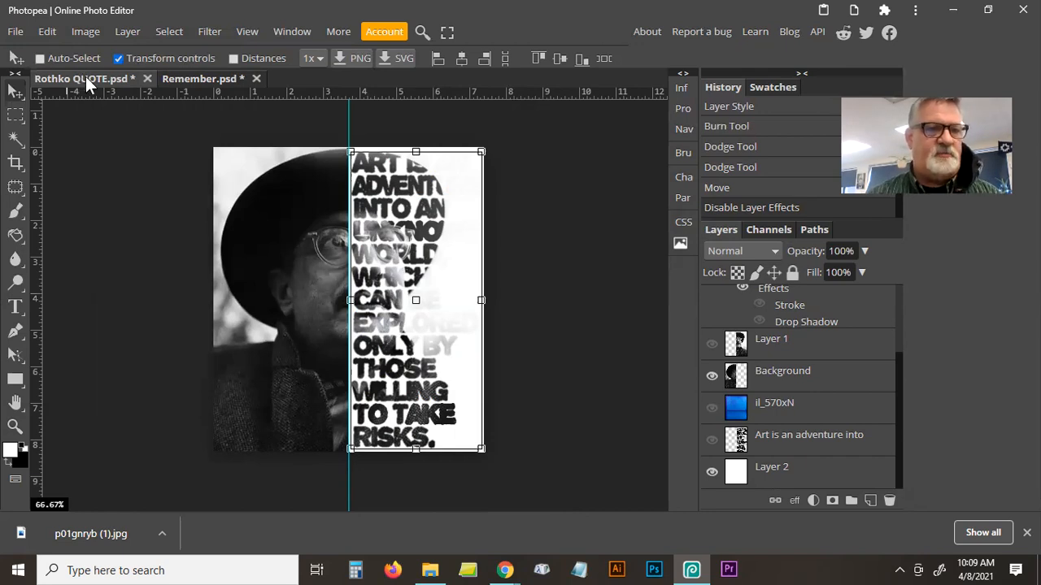
Try renaming the Rothko QUOTE document to "Name QUOTE" and dismiss the rename
double_click(88, 79)
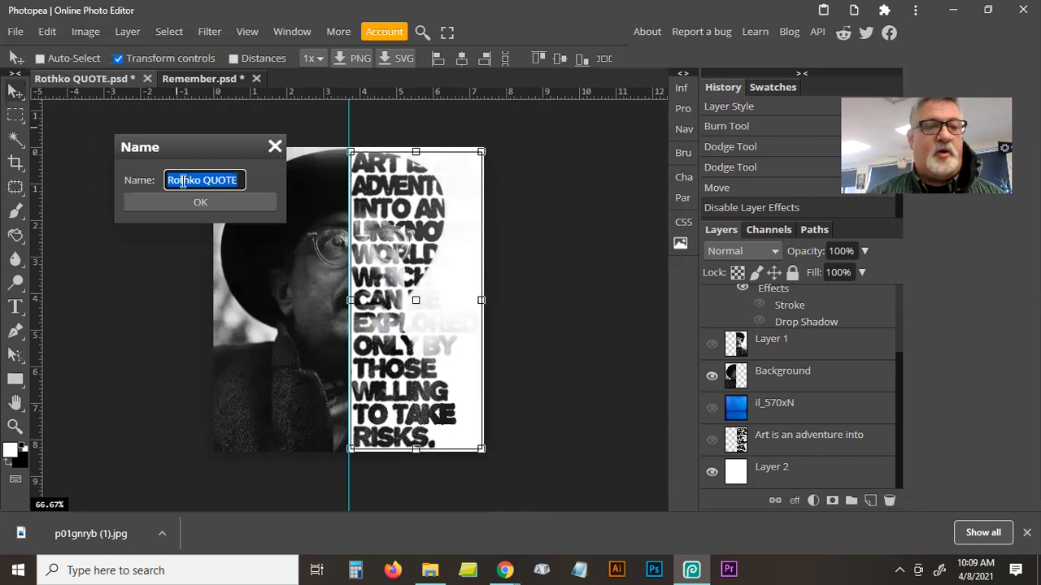
text(Name)
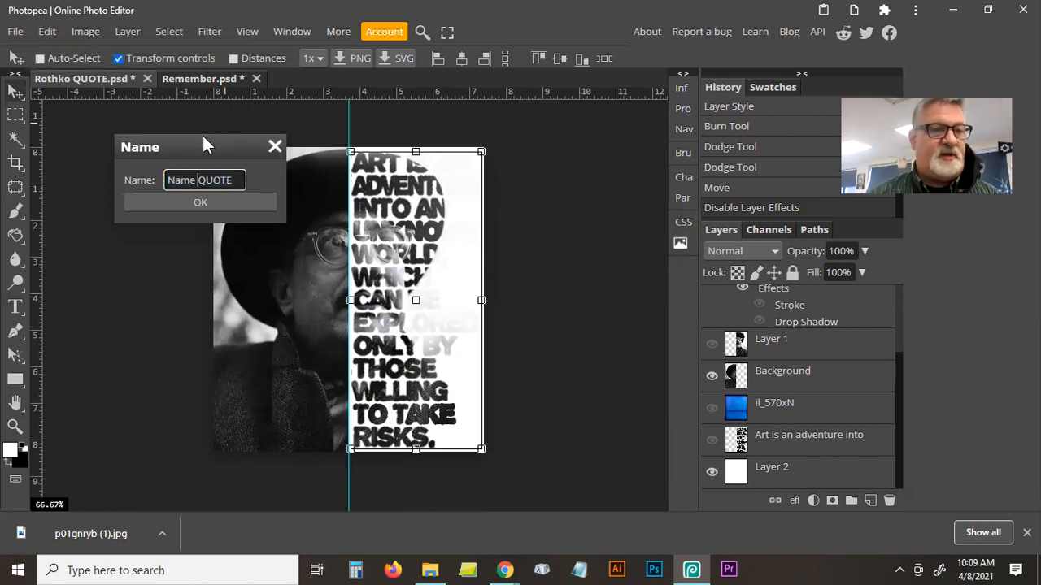
click(274, 149)
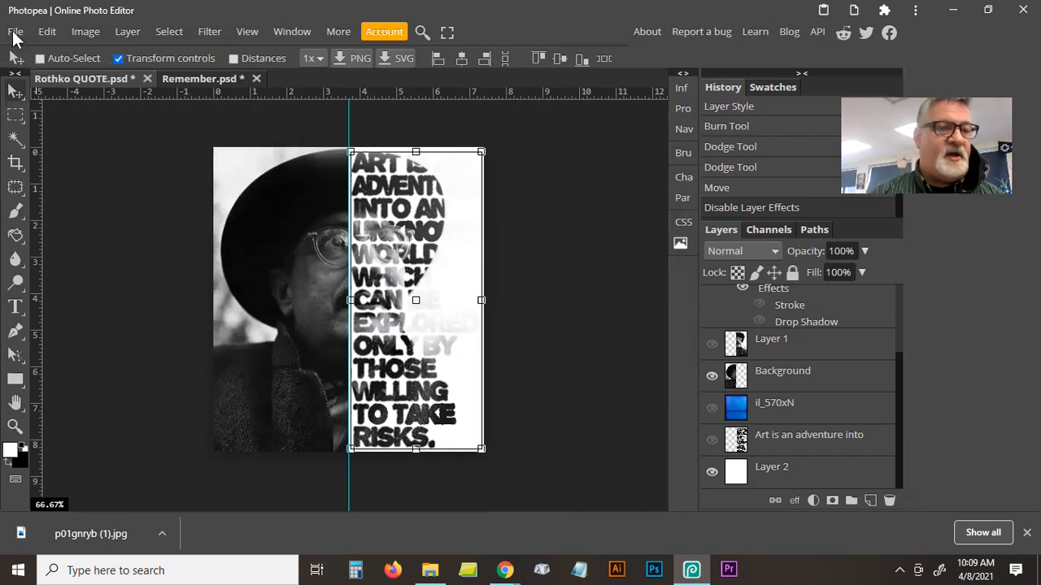
Show the drop shadow of the Layer 1 copy lettering again
click(15, 32)
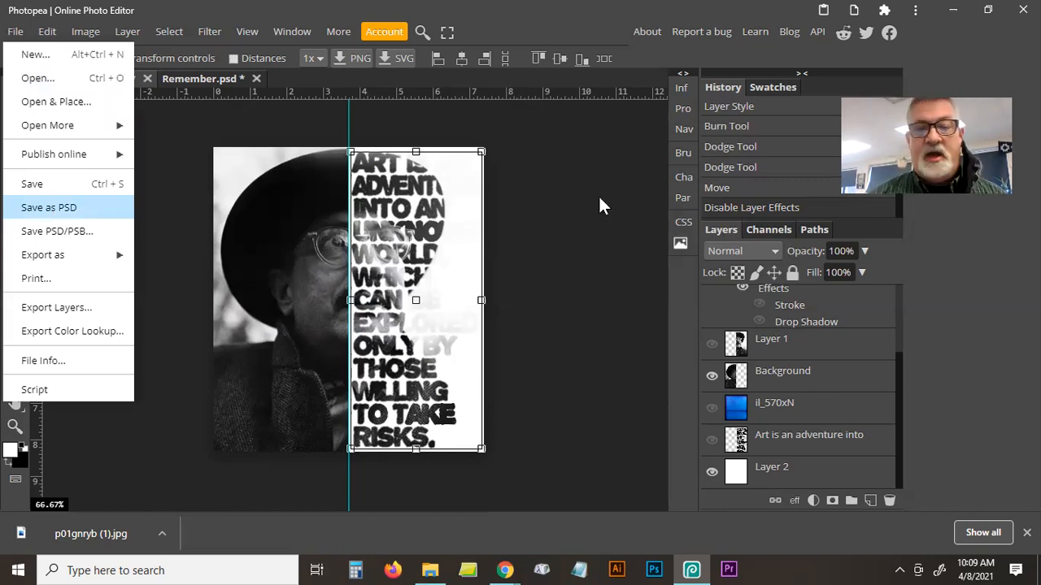
click(618, 277)
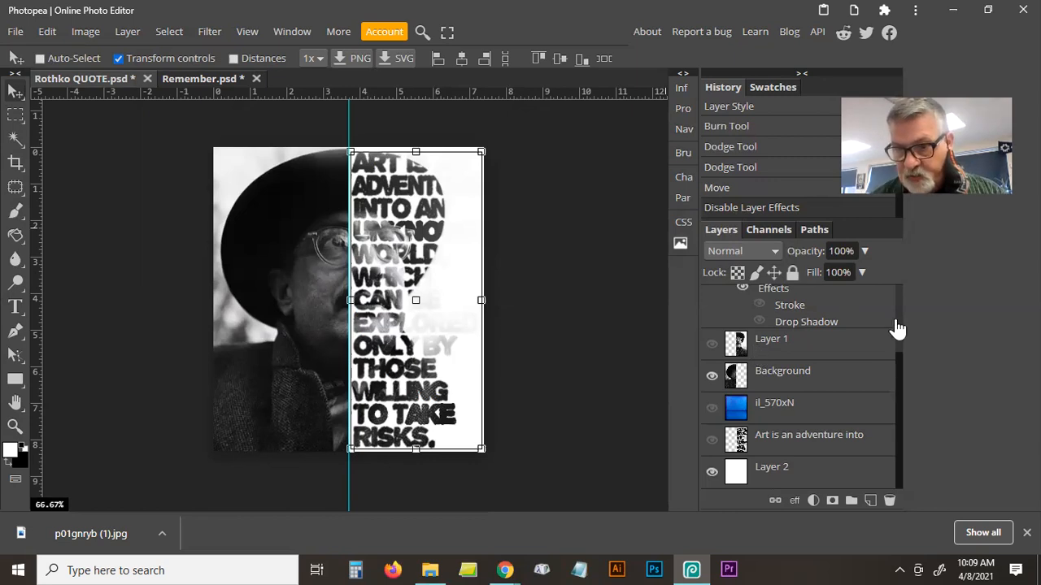
click(759, 322)
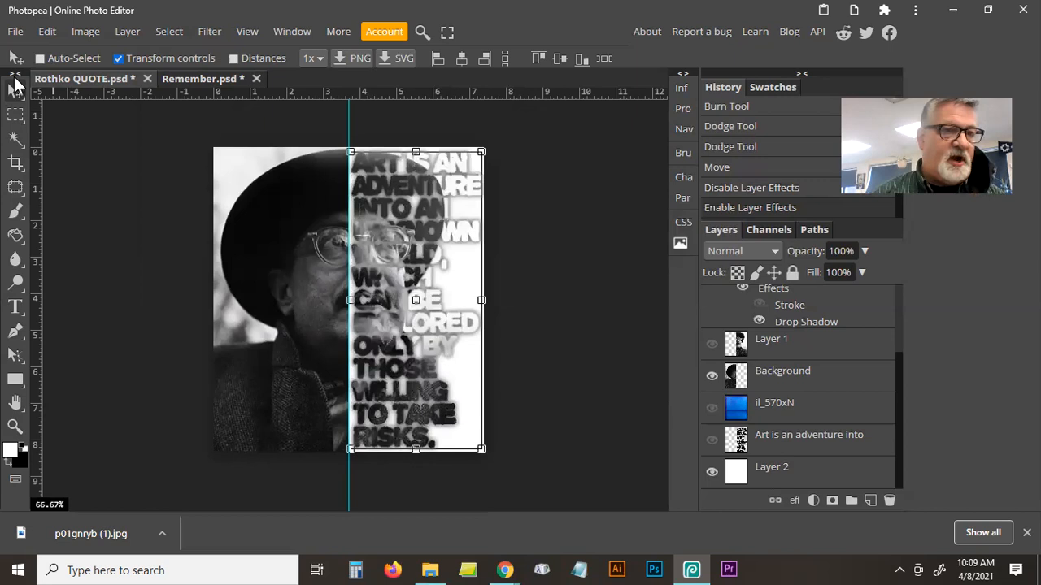
Export the poster as a PNG image, 7.40 by 8.33 in at 100% quality
click(14, 32)
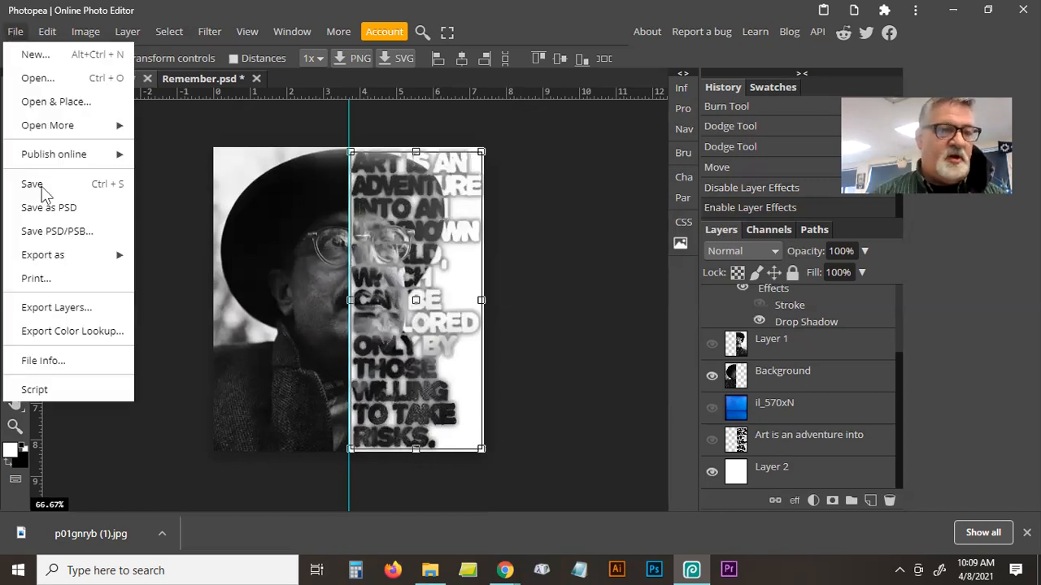
mouse_move(42, 259)
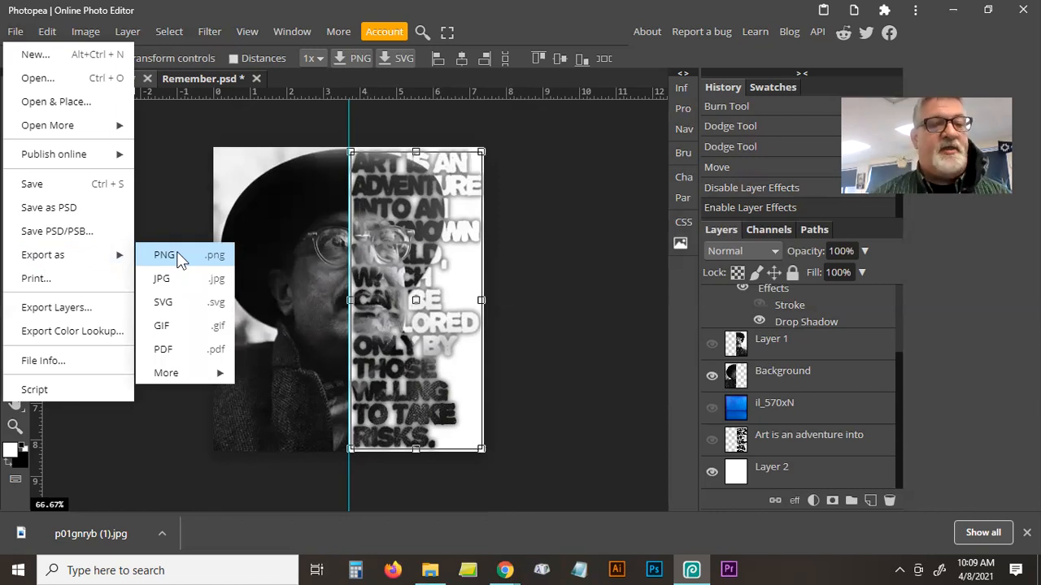
click(175, 250)
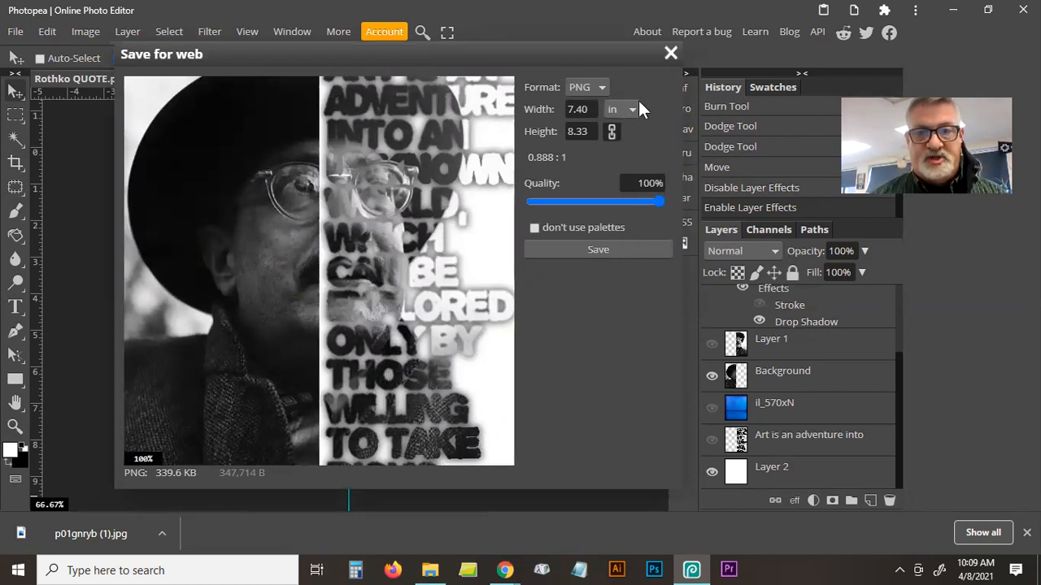
click(608, 251)
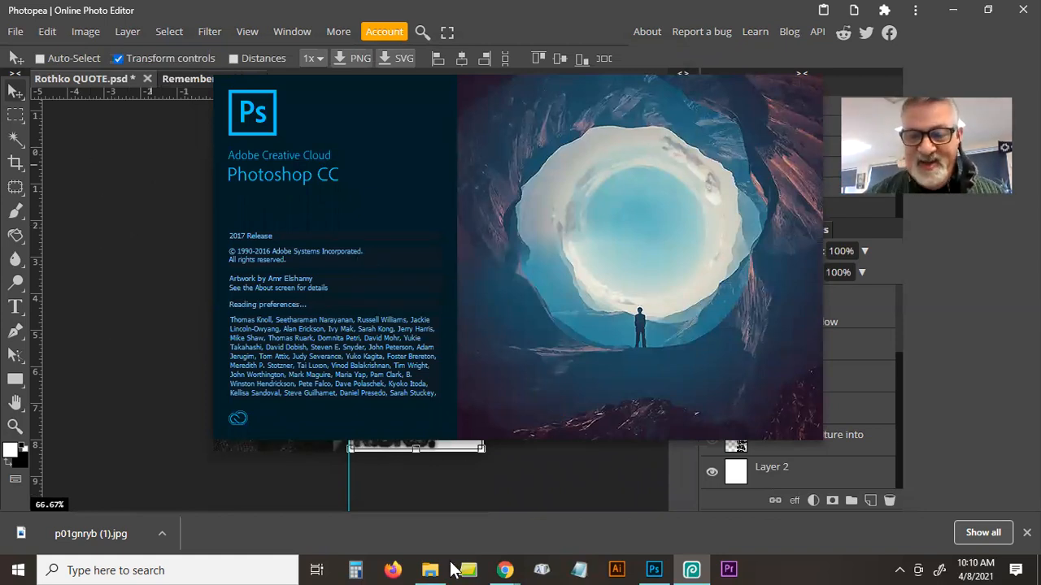
click(691, 569)
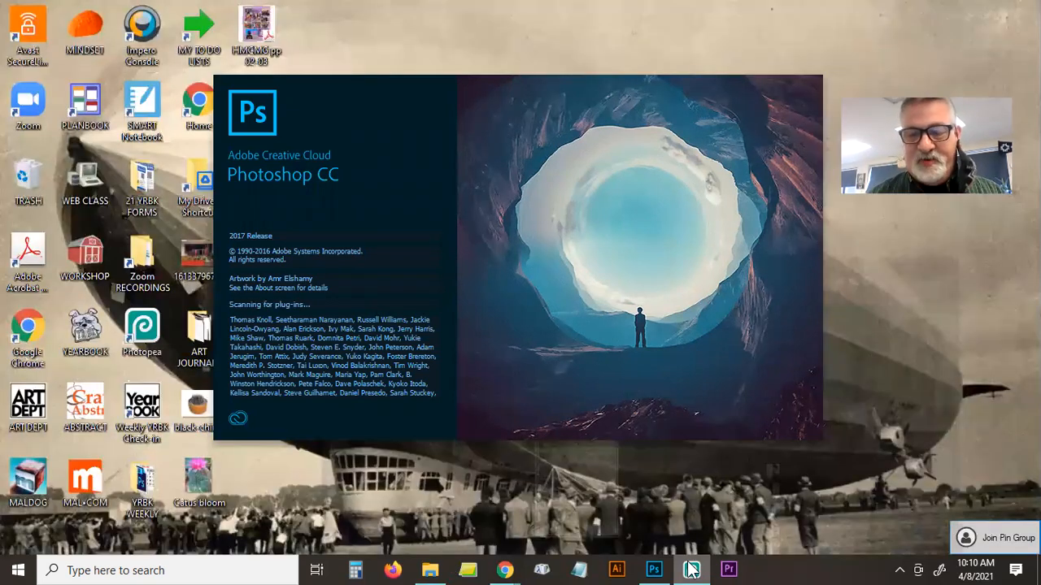
click(691, 569)
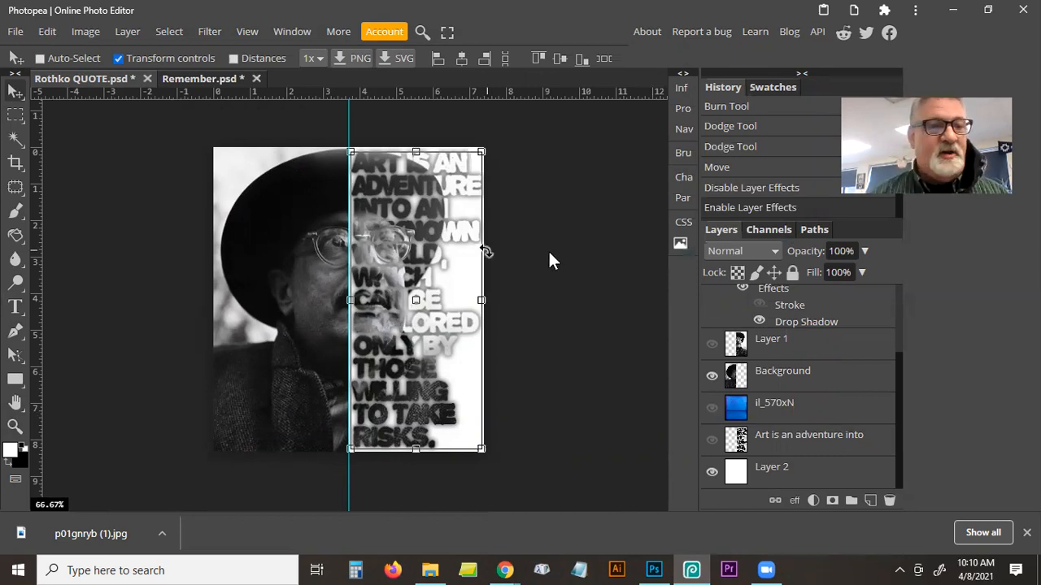
click(16, 36)
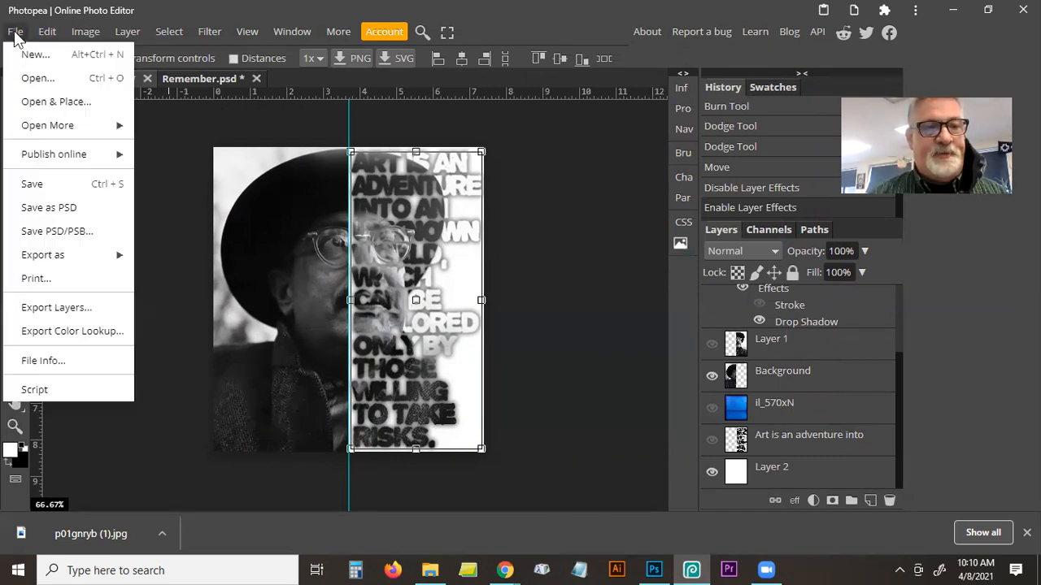
click(63, 105)
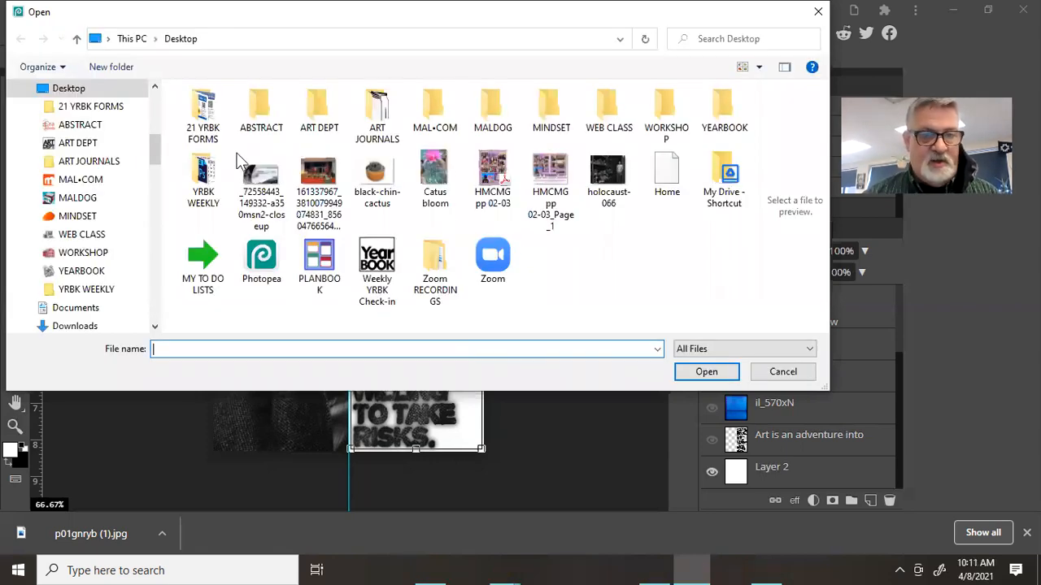
double_click(322, 167)
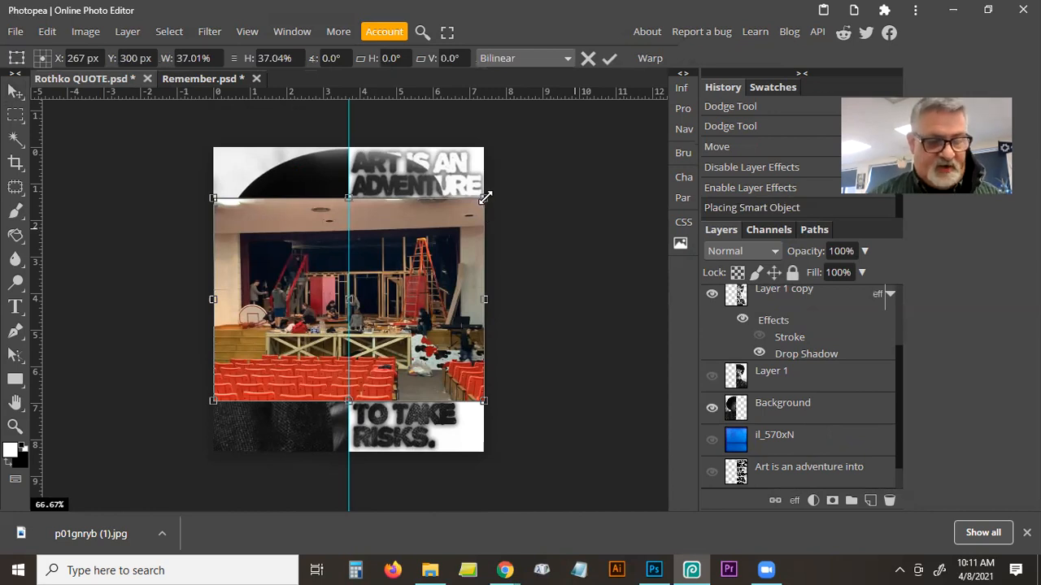
drag(485, 196, 627, 108)
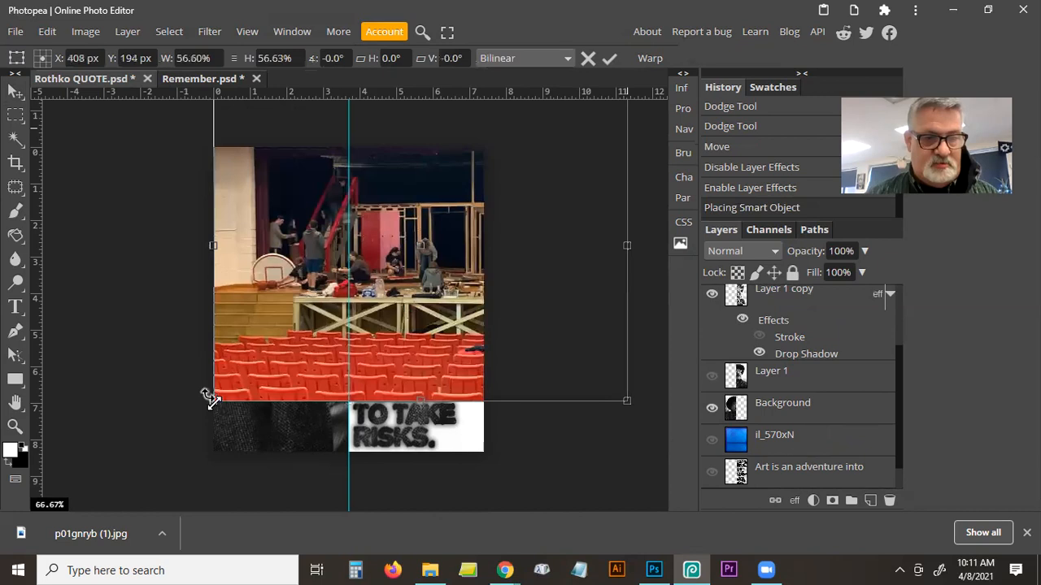
drag(210, 396, 141, 480)
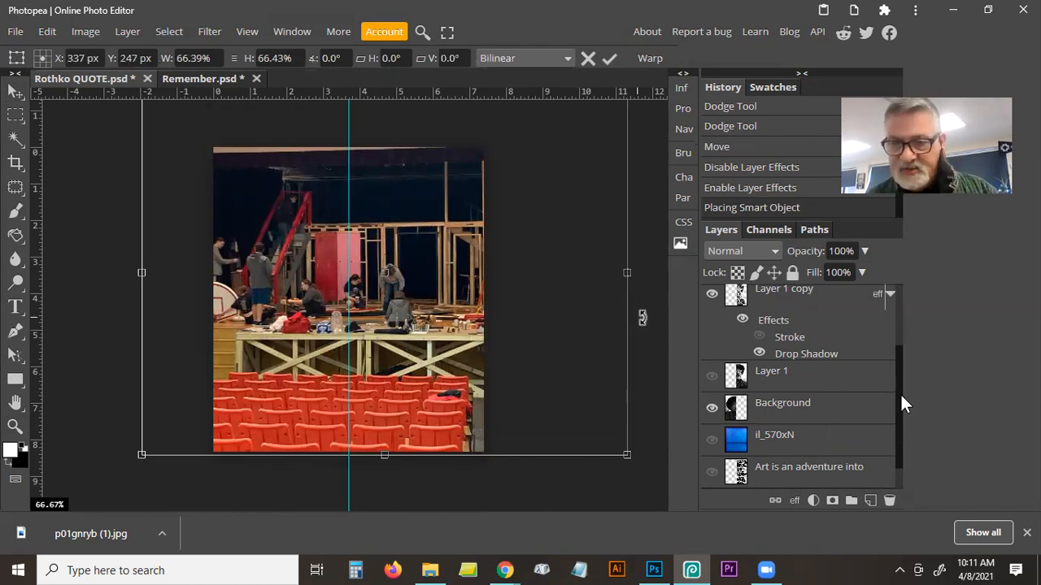
Apply the placed stage photo's resize and delete its layer from above Layer 1 copy
scroll(897, 324, up, 3)
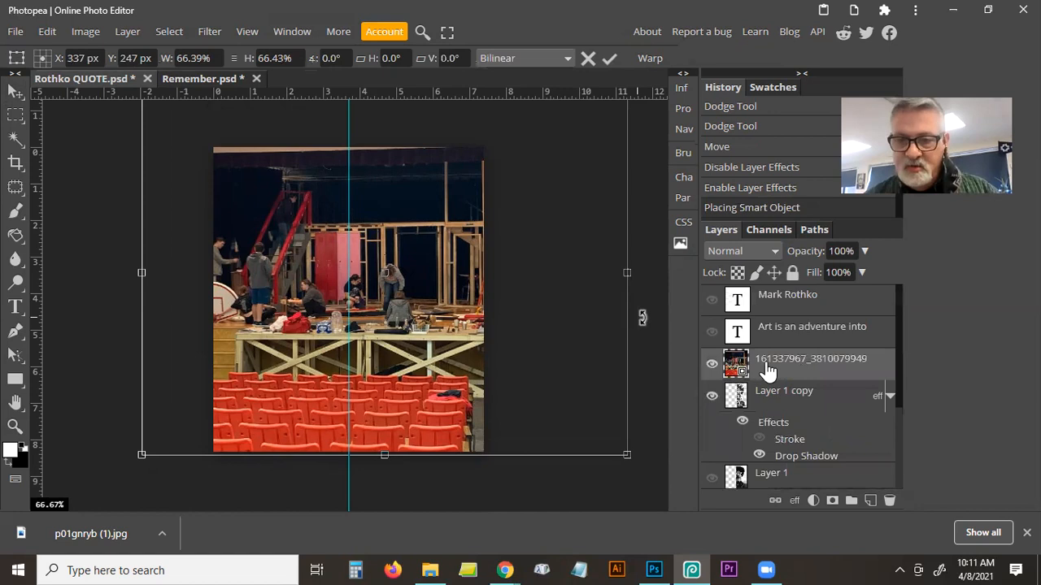
drag(918, 476, 893, 510)
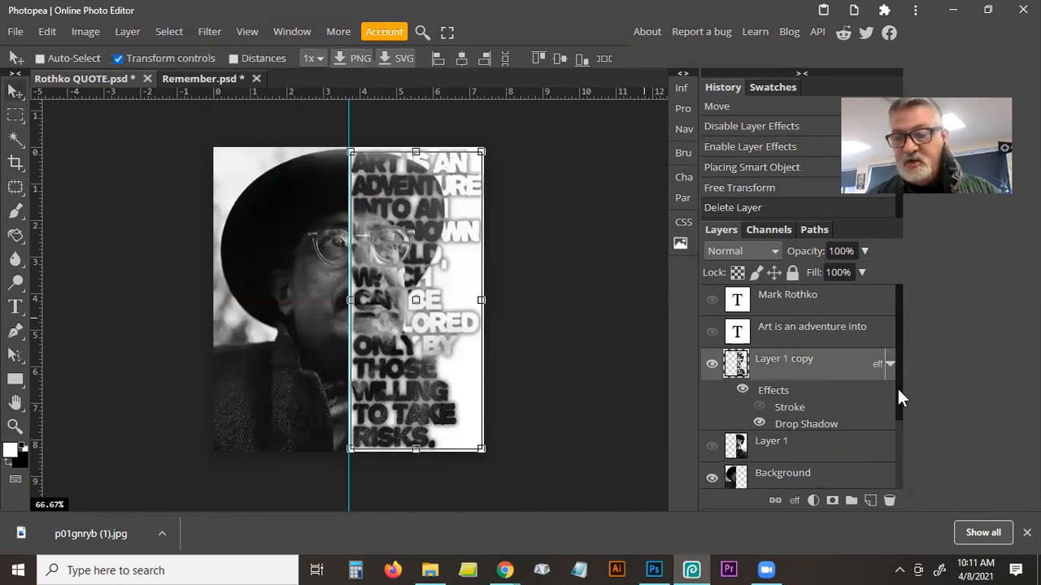
drag(898, 386, 901, 470)
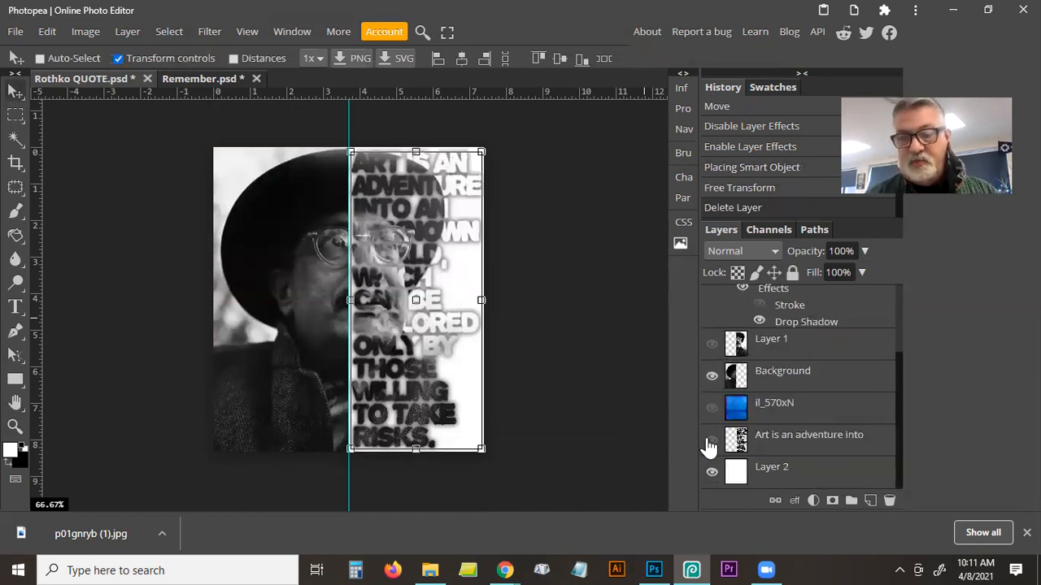